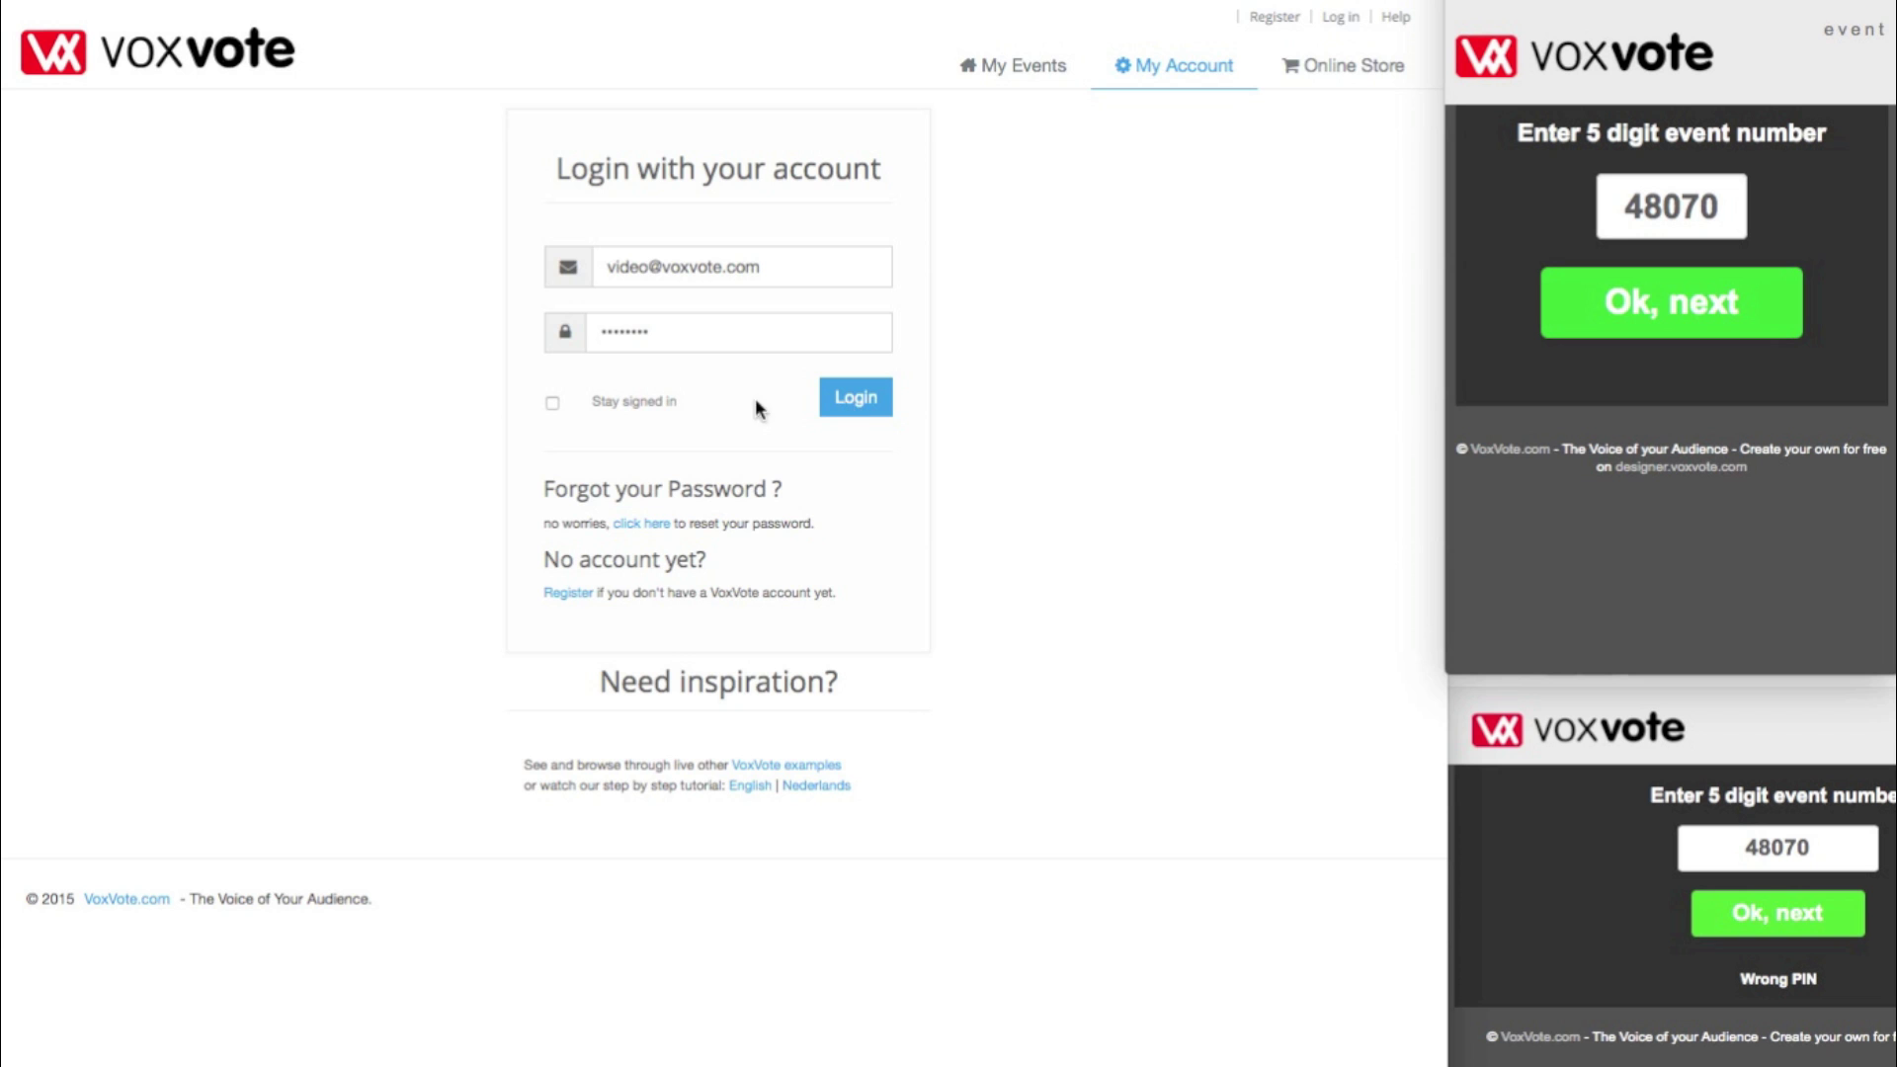
- Keep the stay-signed-in choice and submit the pre-filled e-mail and password
{"action": "left_click", "coordinate": [658, 402]}
{"action": "left_click", "coordinate": [855, 398]}
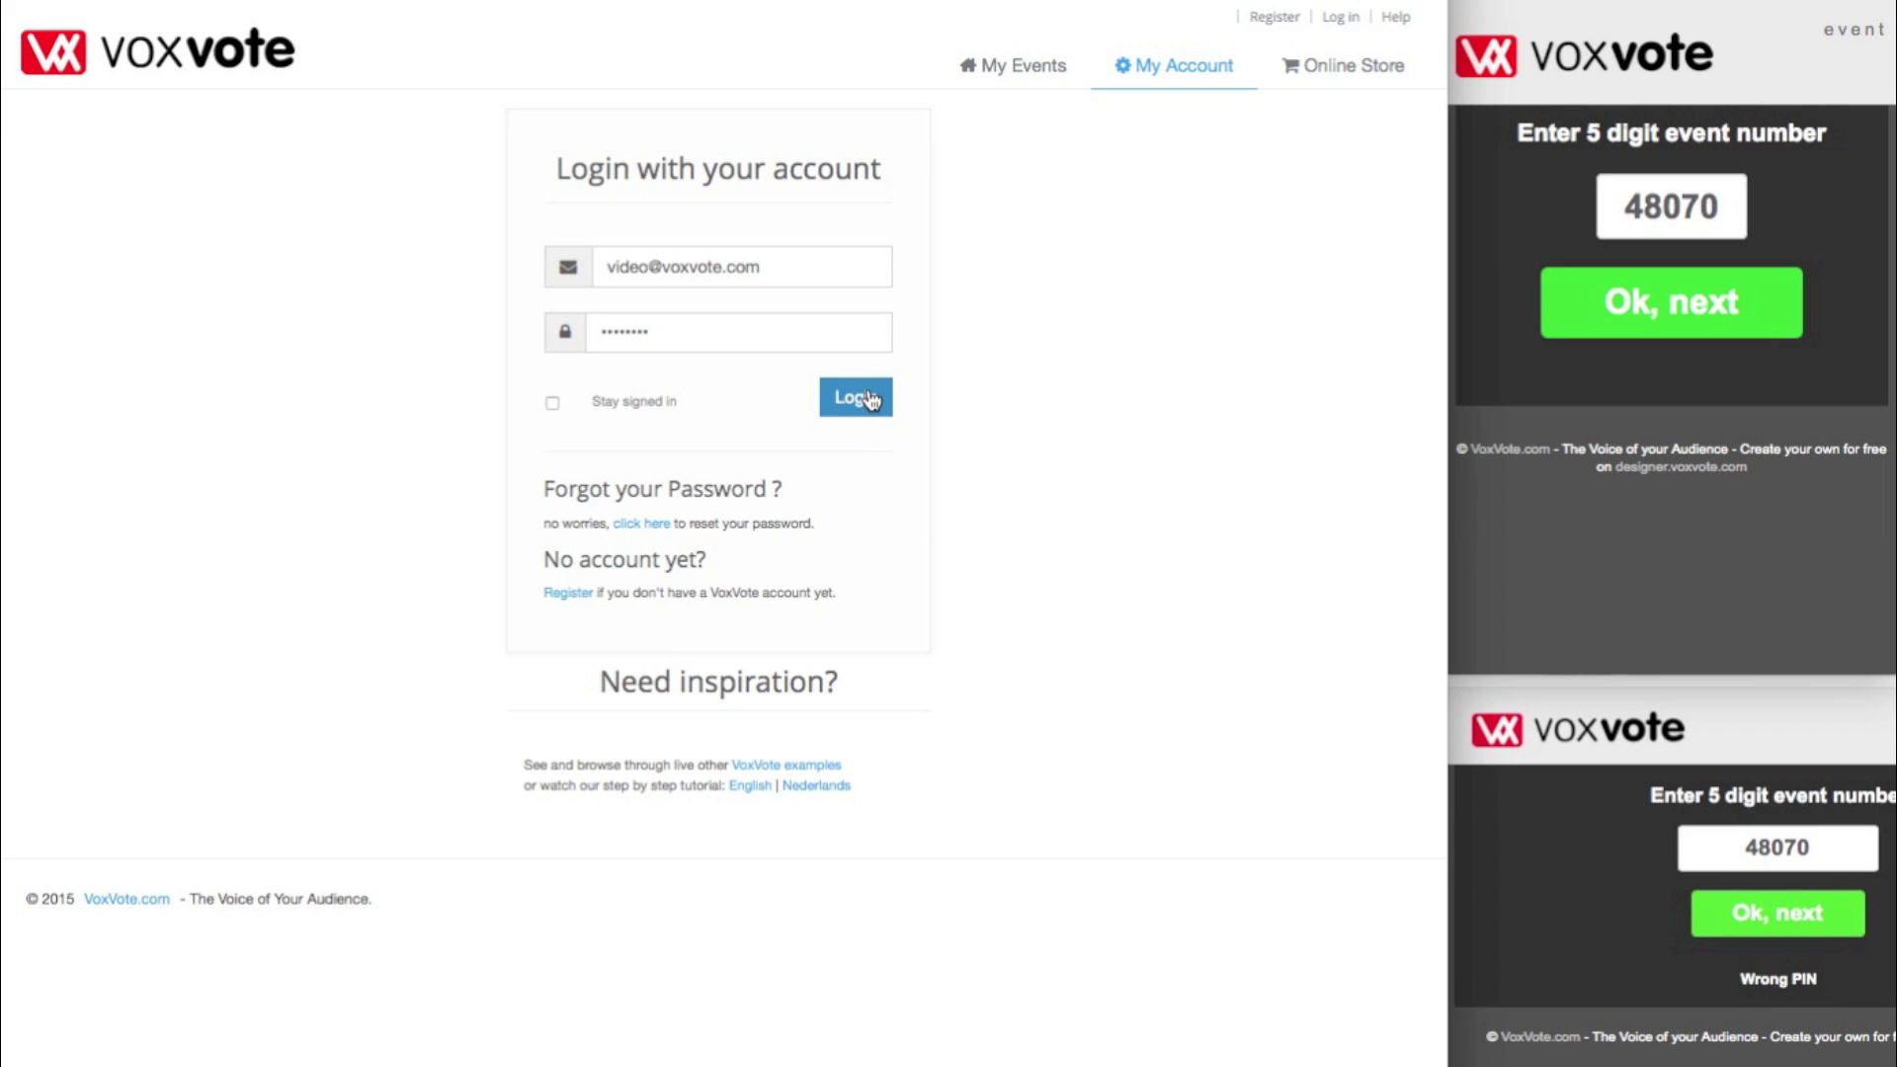
- Log in, edit the 'VoxVote 1.3 - Quiz options explained' event, and add a new question
{"action": "left_click", "coordinate": [868, 399]}
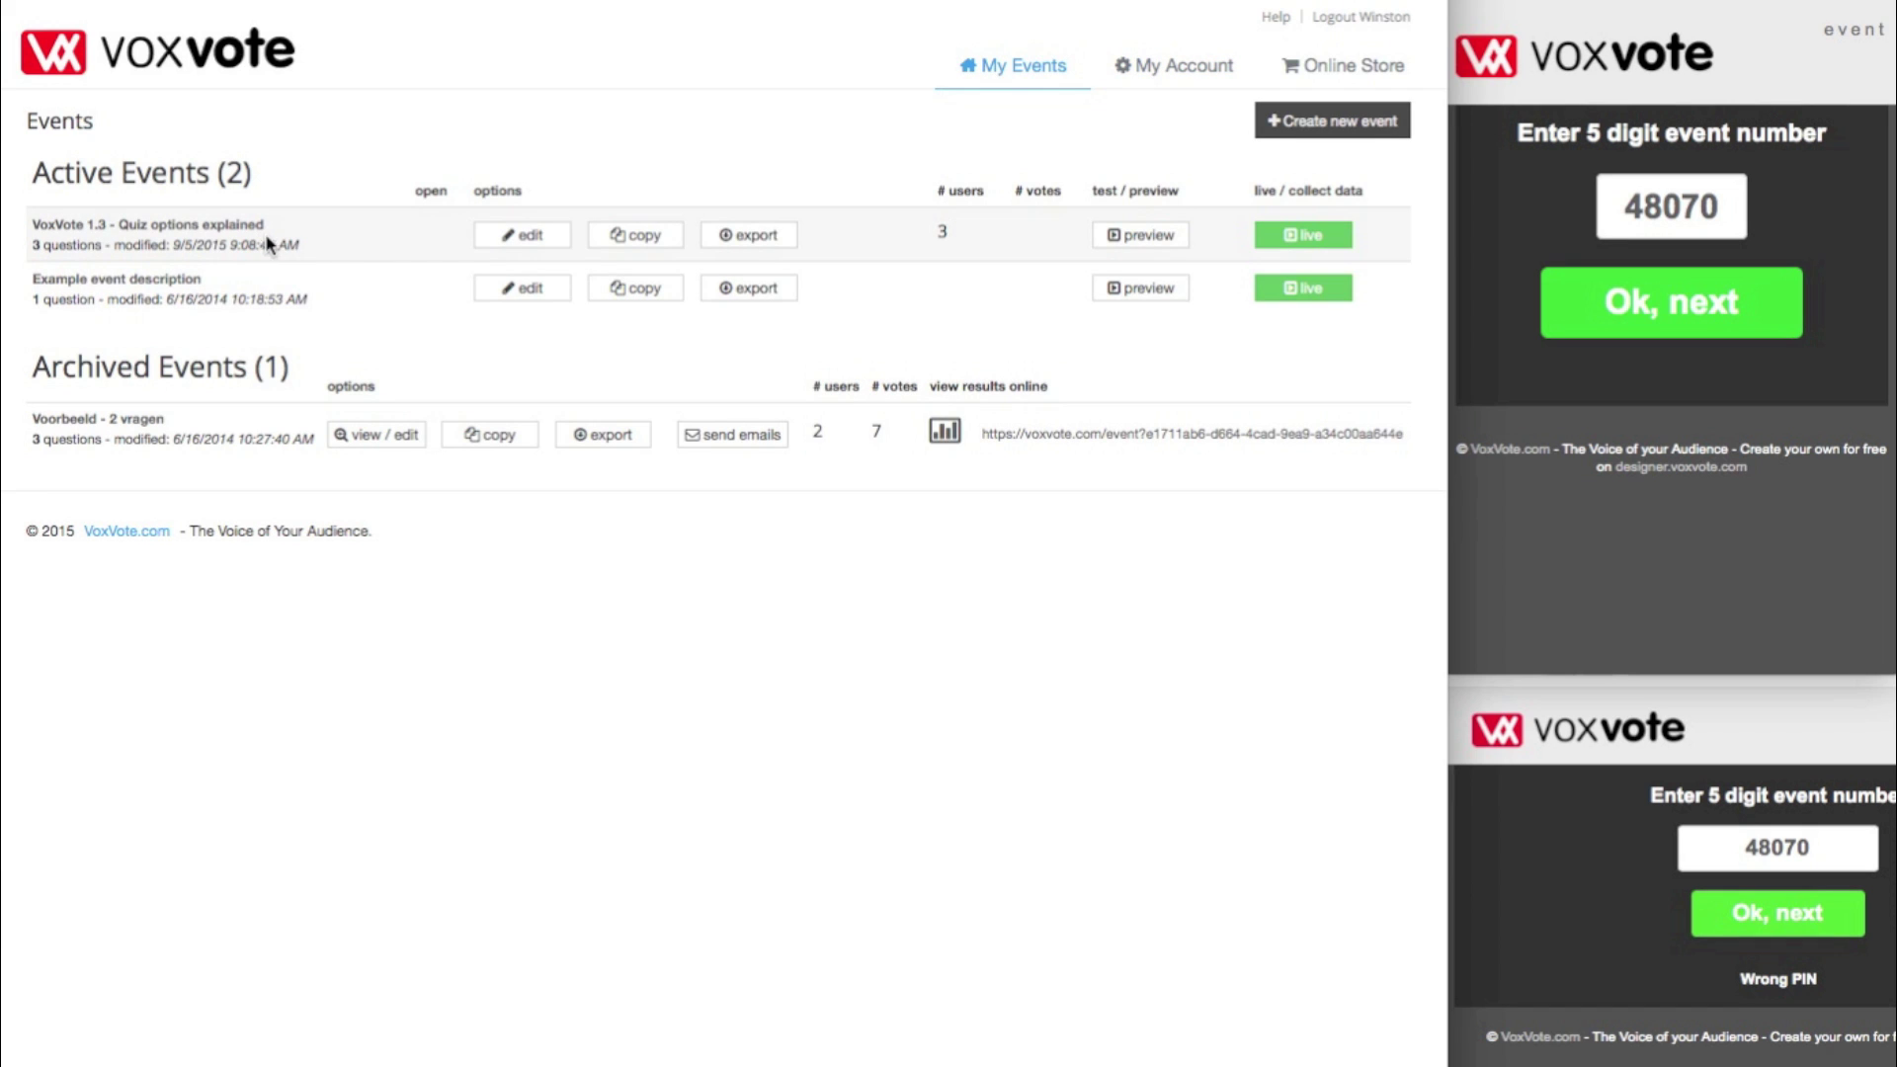
{"action": "left_click", "coordinate": [514, 243]}
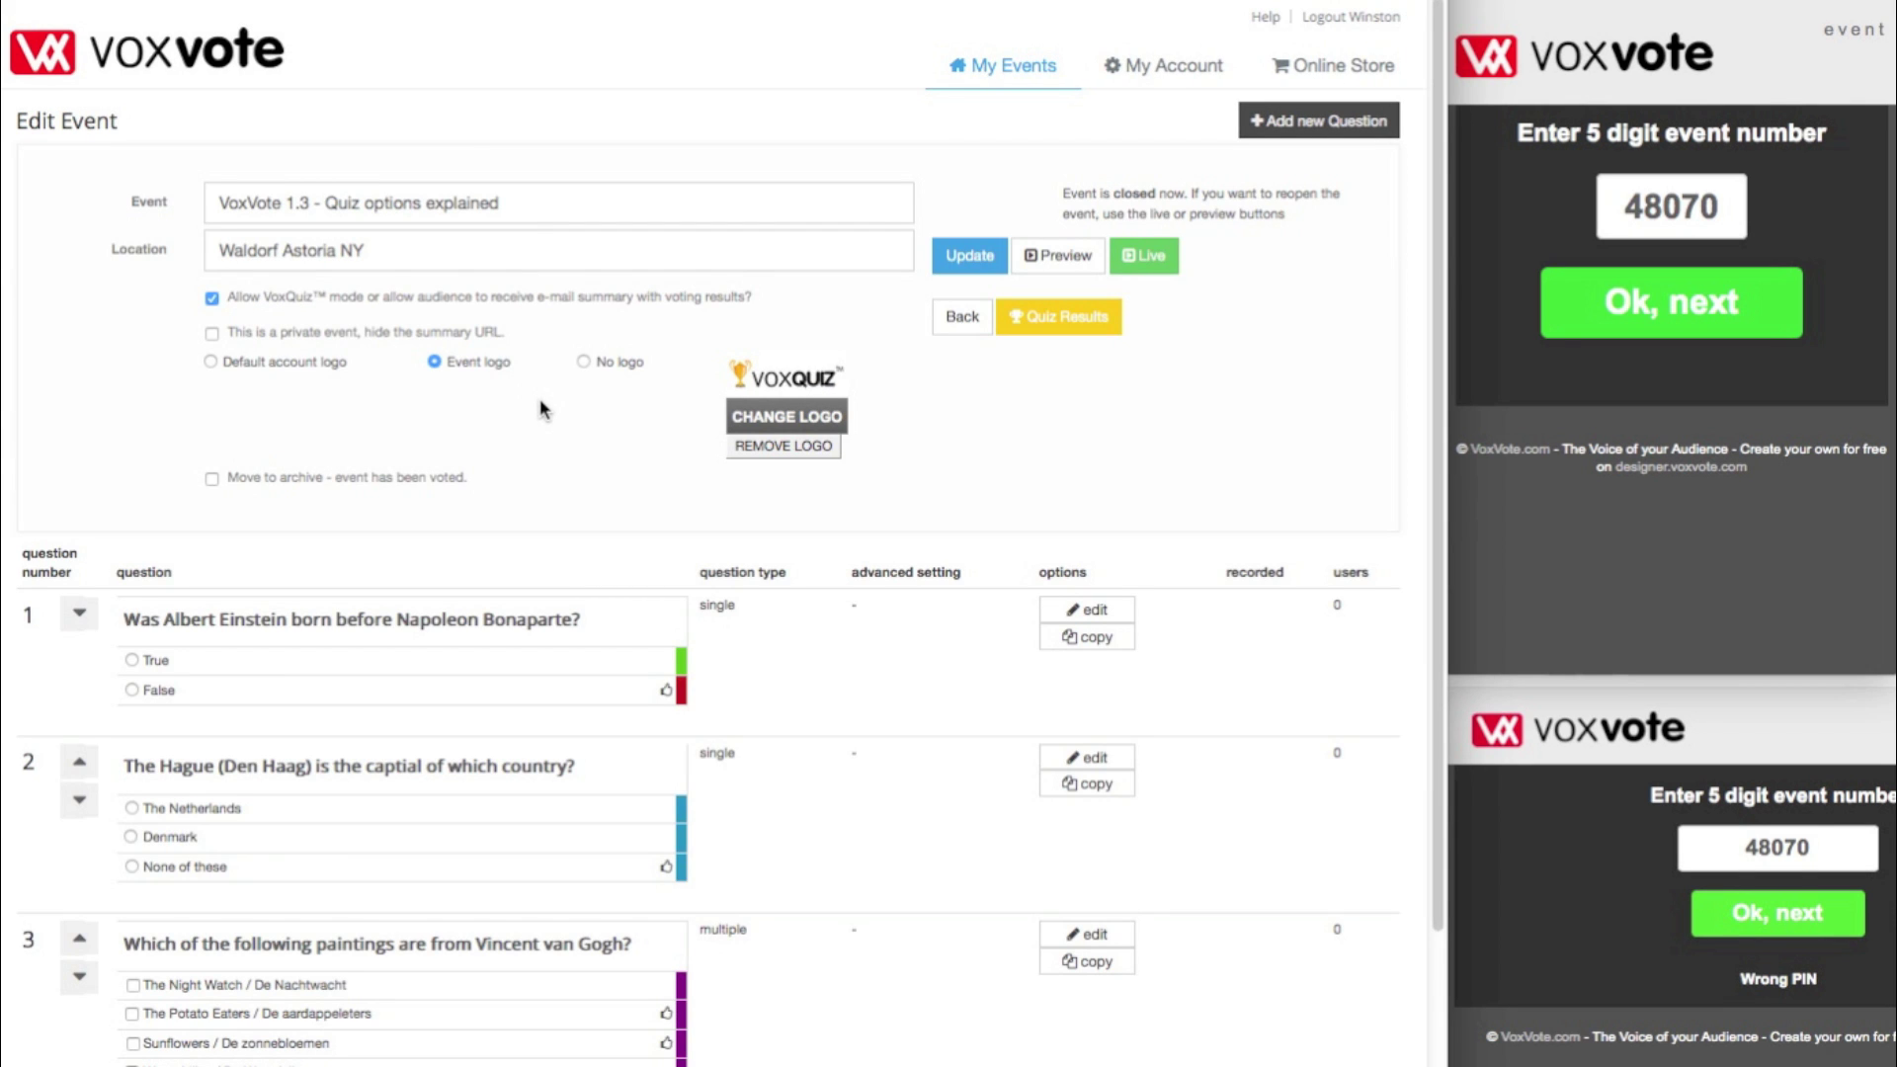
{"action": "scroll", "coordinate": [538, 405], "scroll_direction": "down", "scroll_amount": 3}
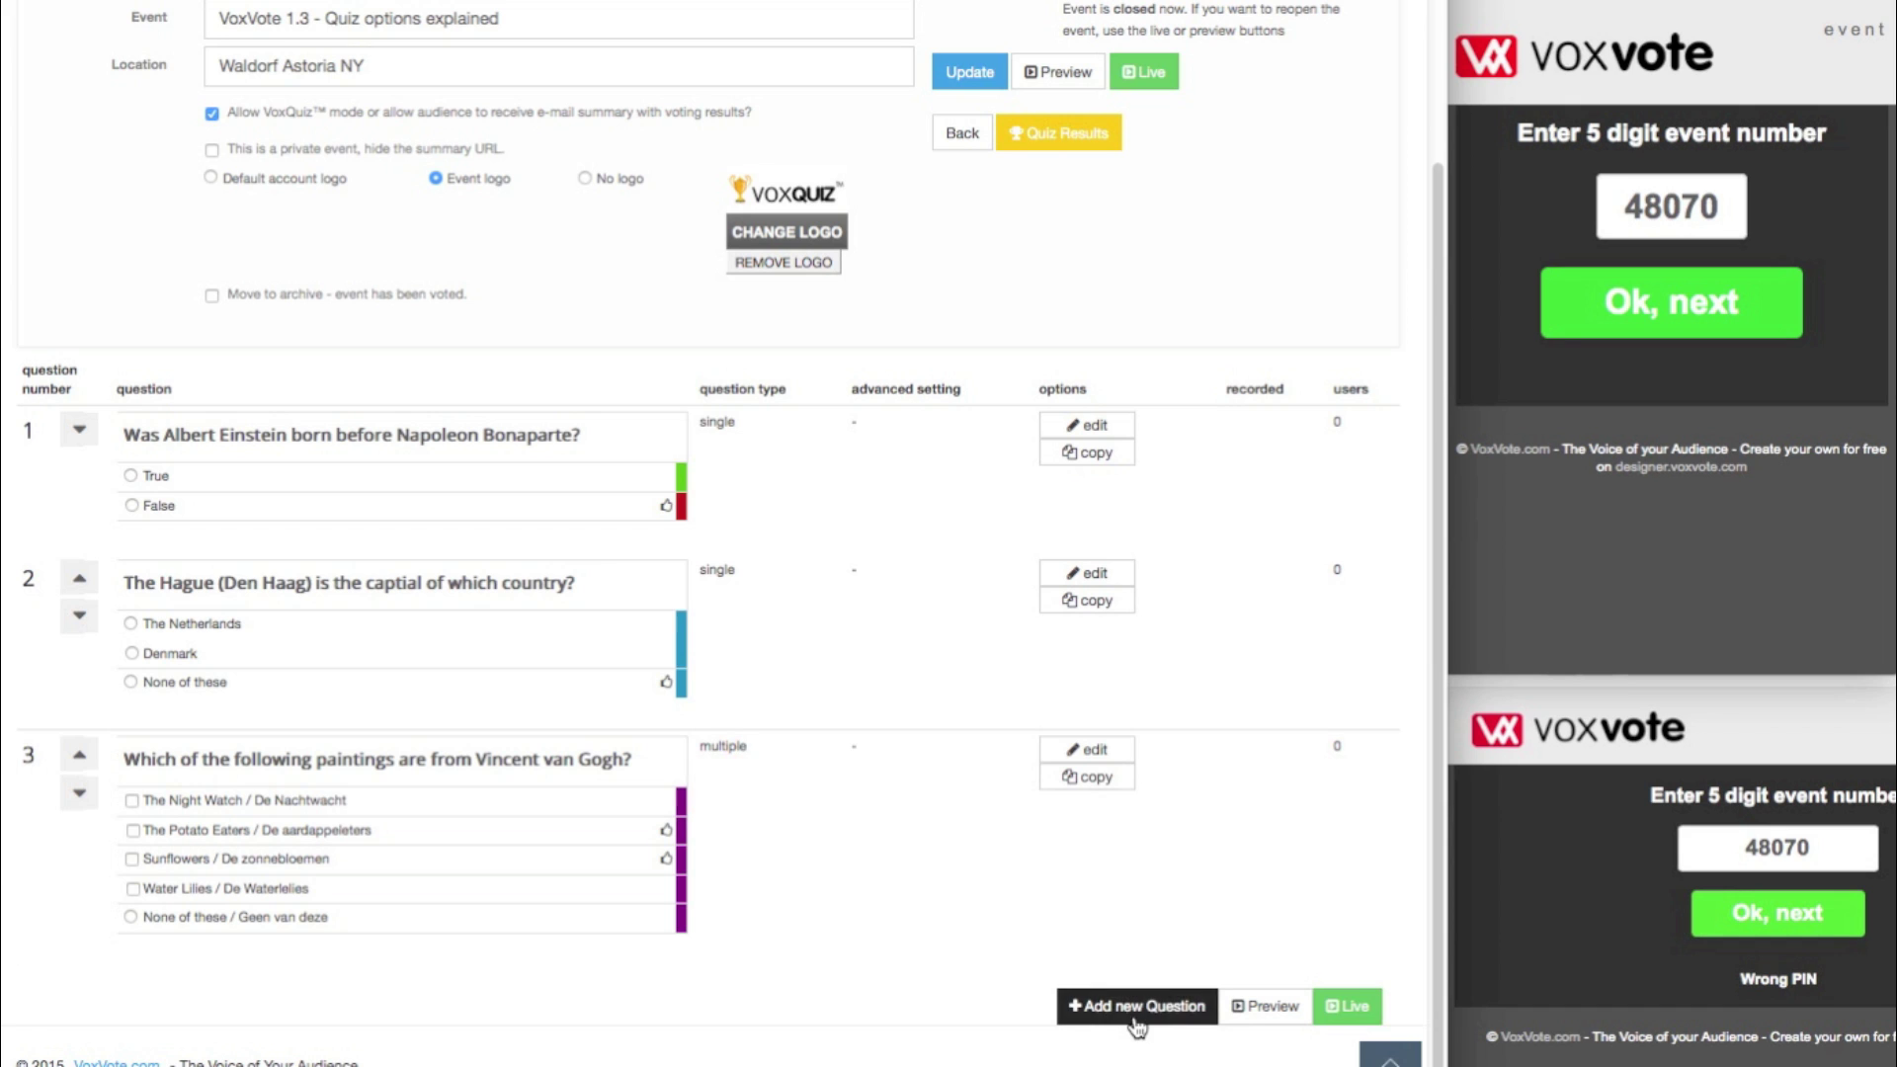
{"action": "left_click", "coordinate": [1106, 1000]}
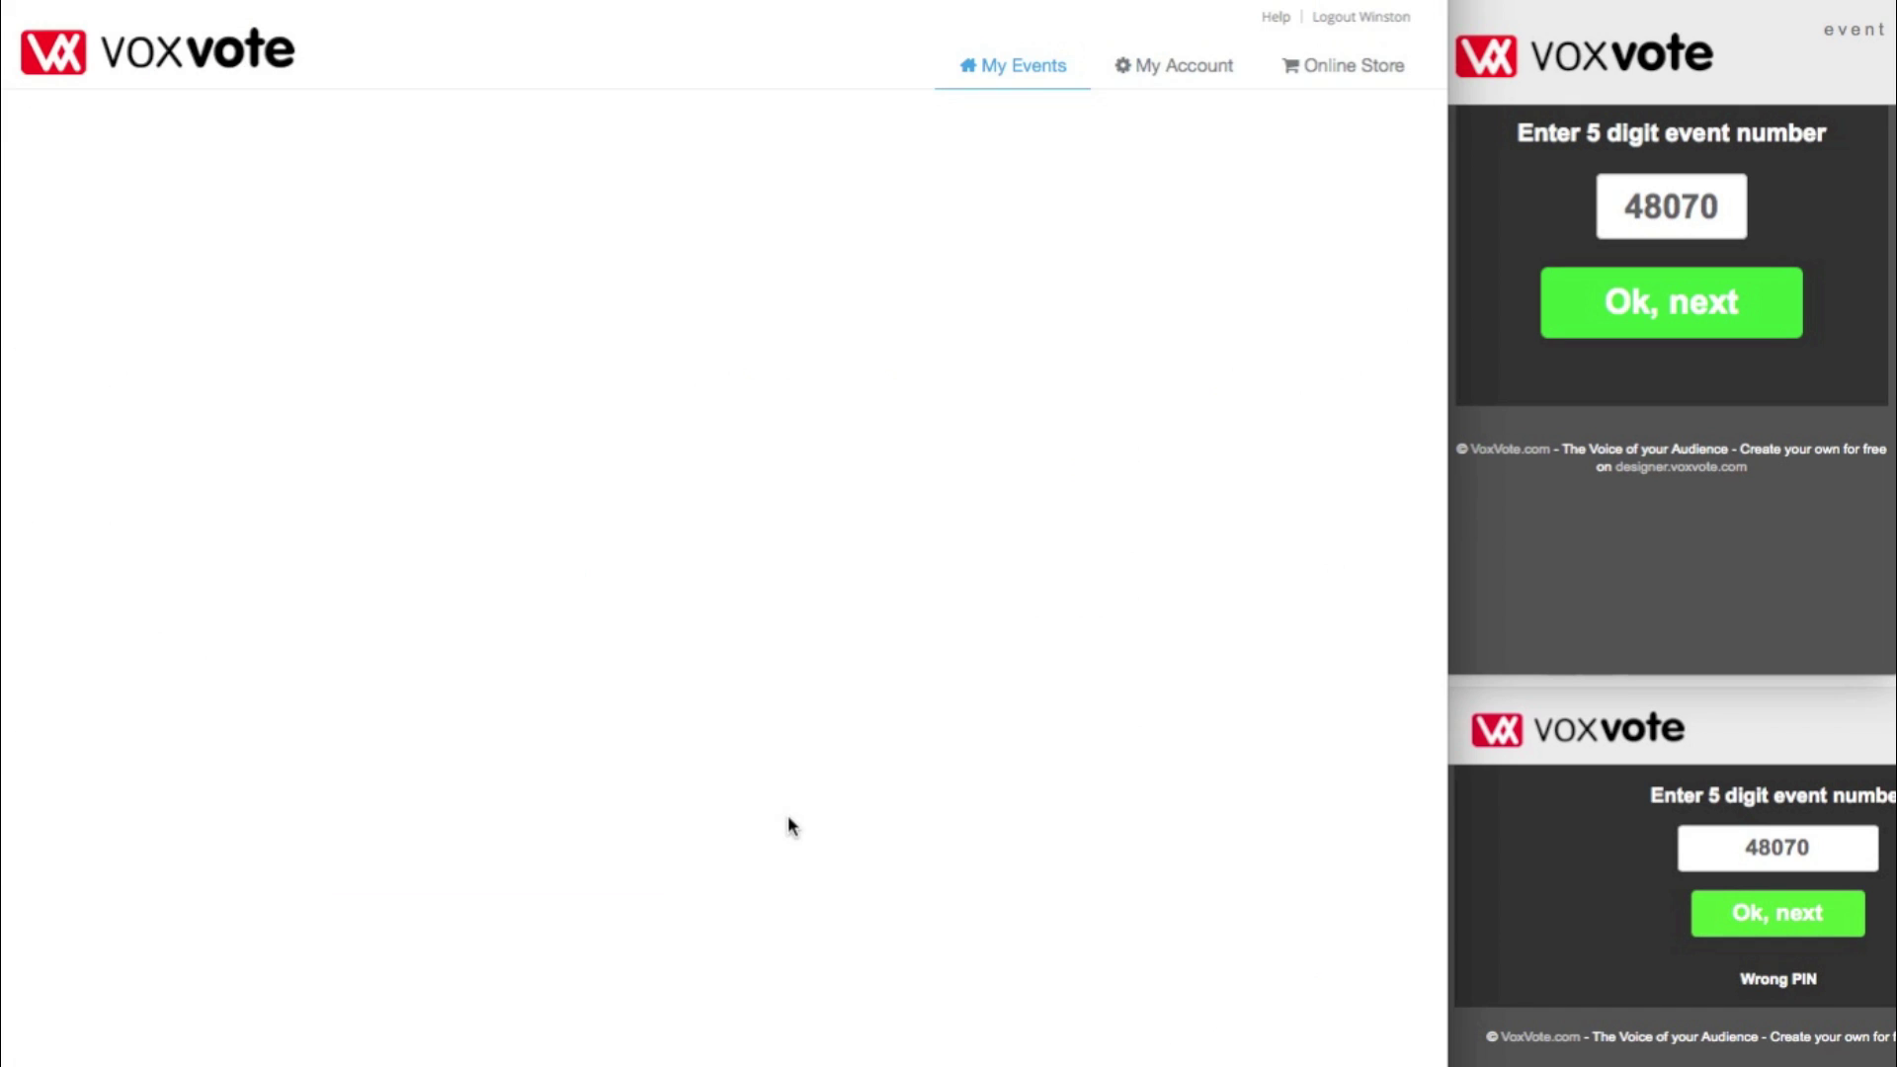
- Enter the question text 'How many bytes are in a Kb (Kilobyte)?'
{"action": "left_click", "coordinate": [228, 247]}
{"action": "type", "text": "`H"}
{"action": "key", "text": "BackSpace"}
{"action": "key", "text": "BackSpace"}
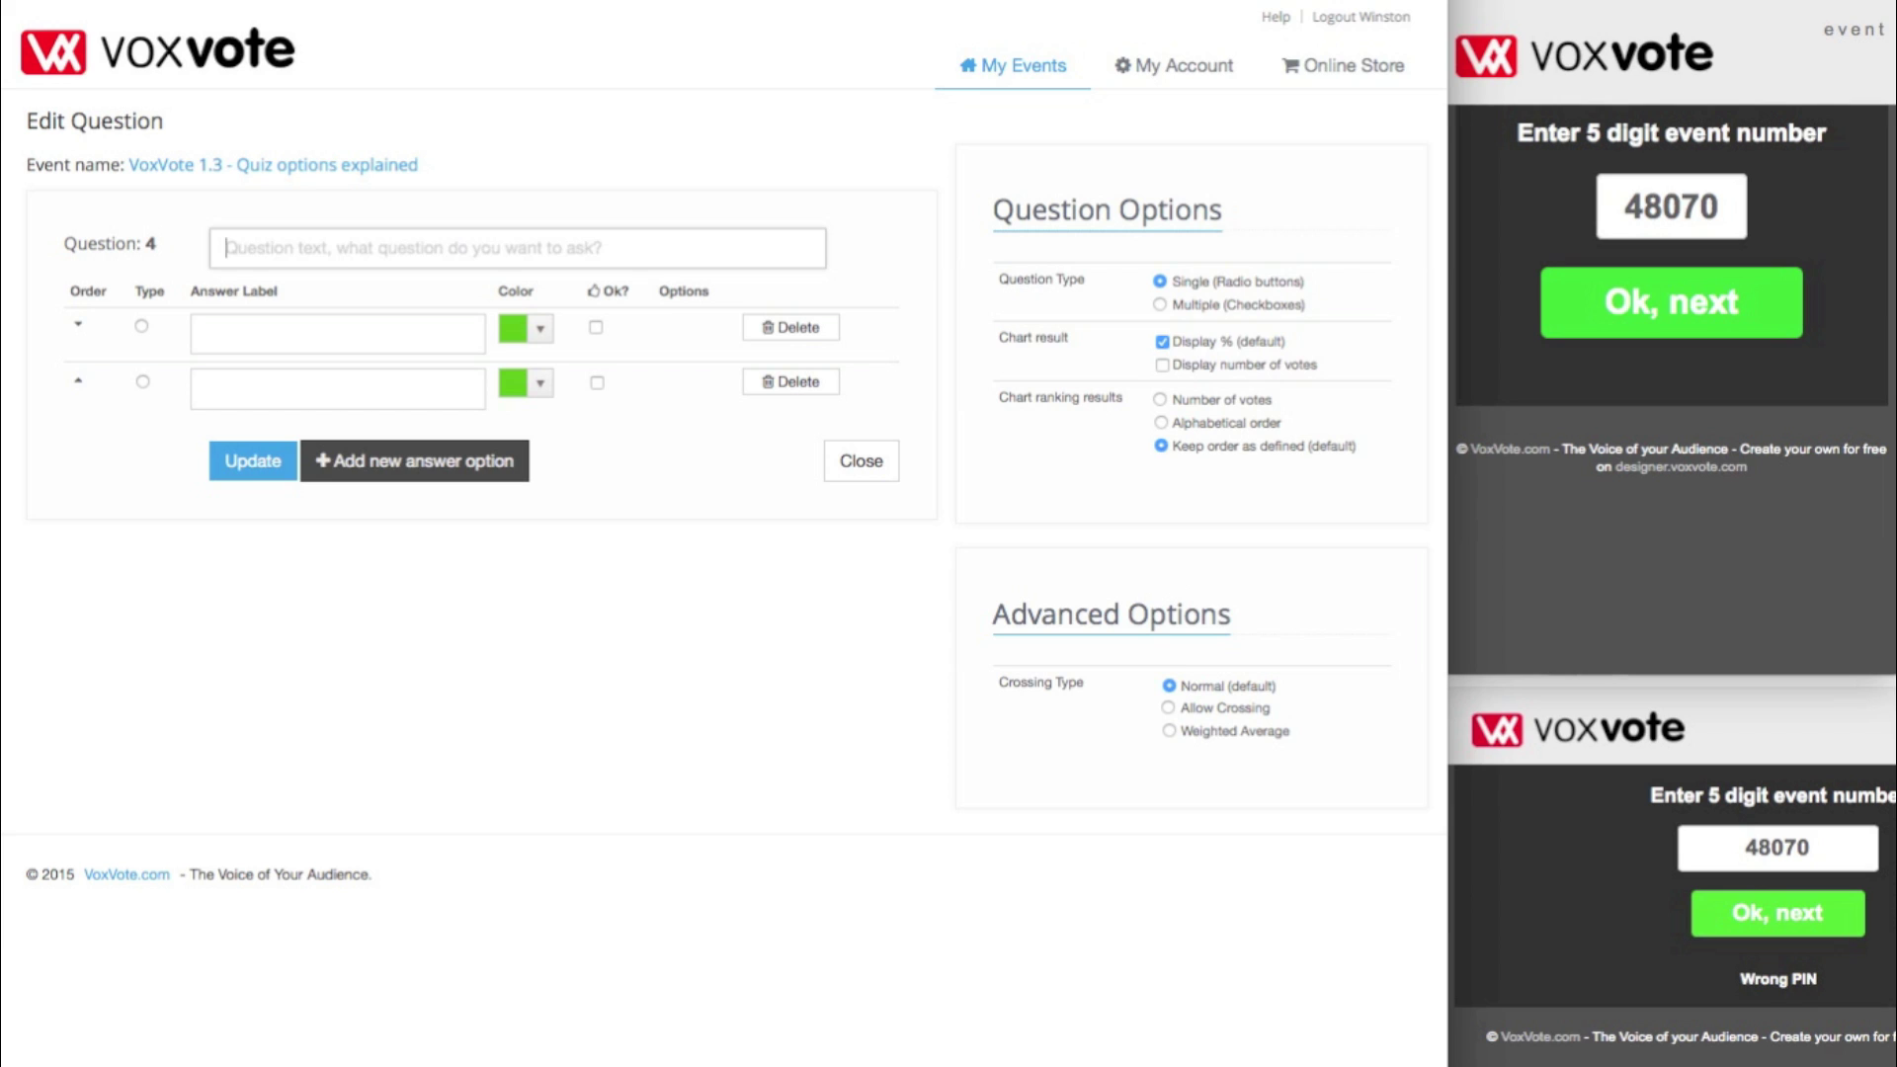
{"action": "type", "text": "How M"}
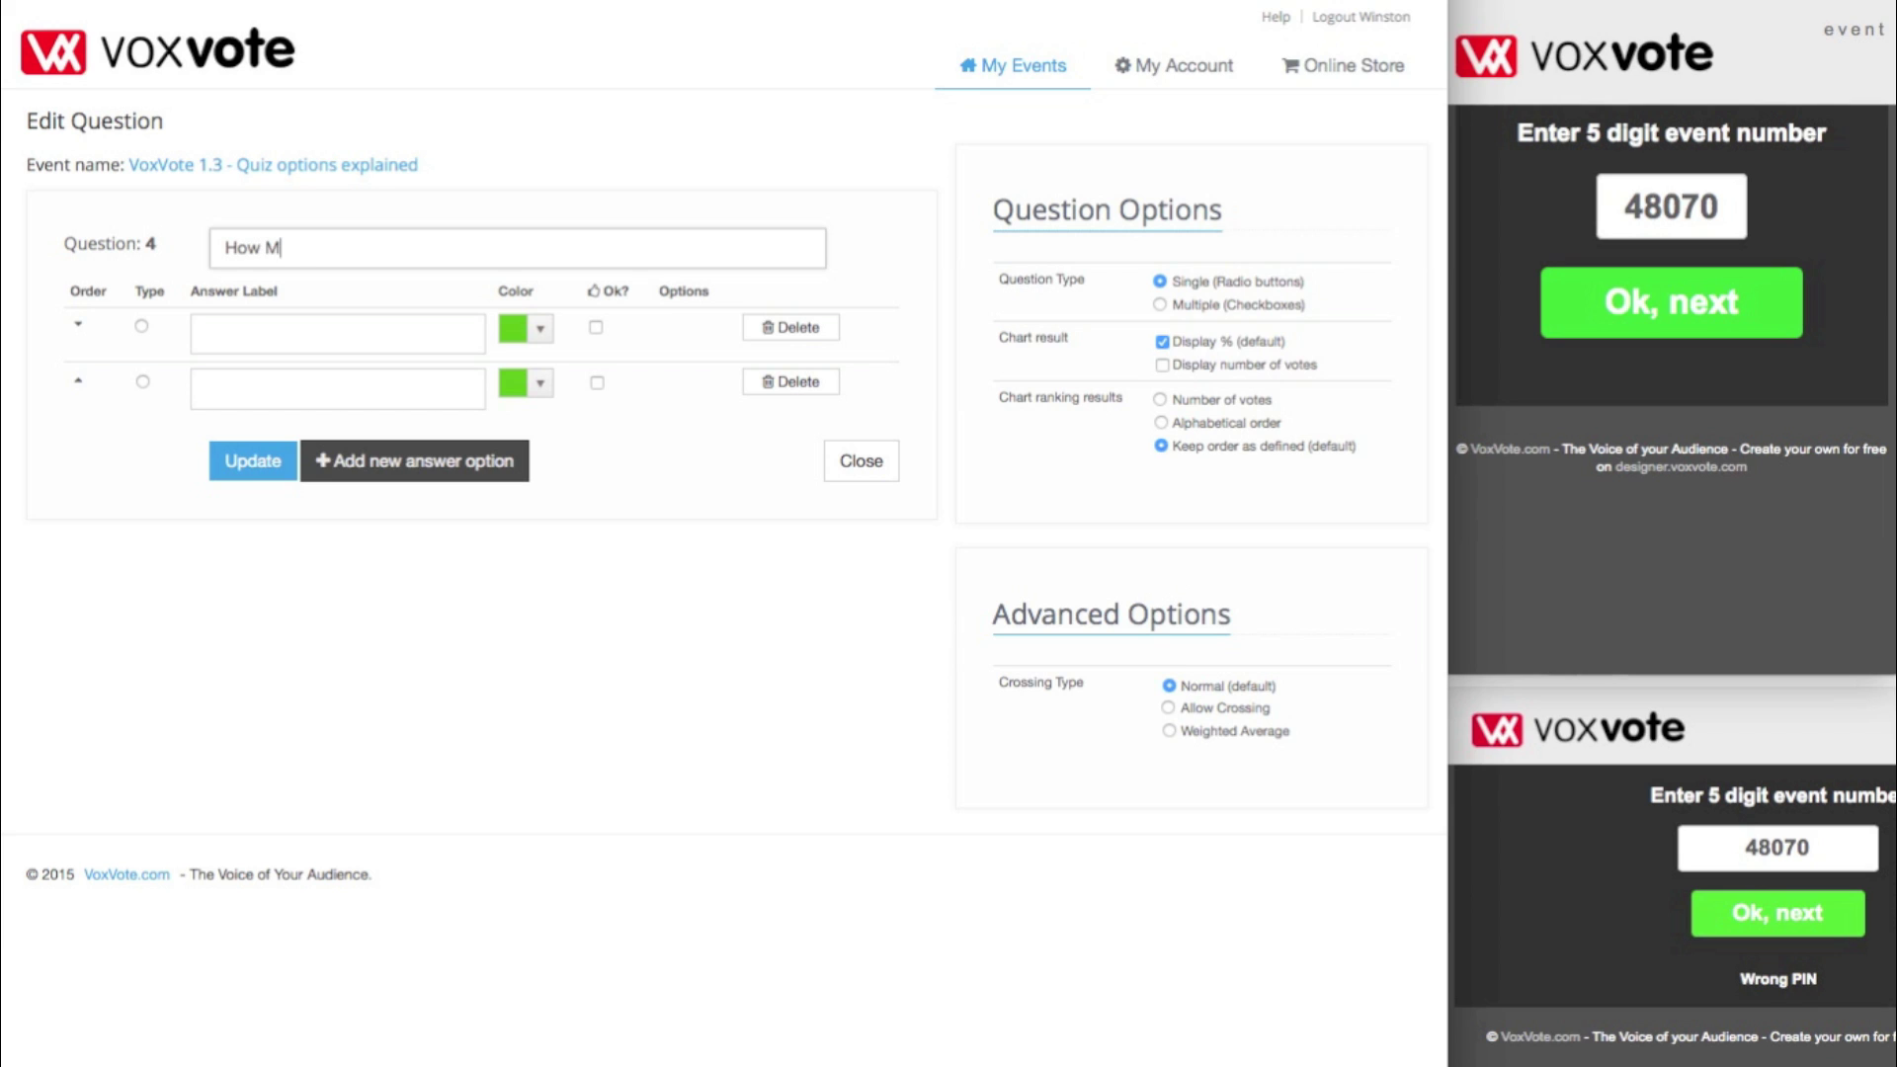
{"action": "key", "text": "BackSpace"}
{"action": "key", "text": "BackSpace"}
{"action": "key", "text": "BackSpace"}
{"action": "type", "text": "many bytes are in a Kb (Kilobyt"}
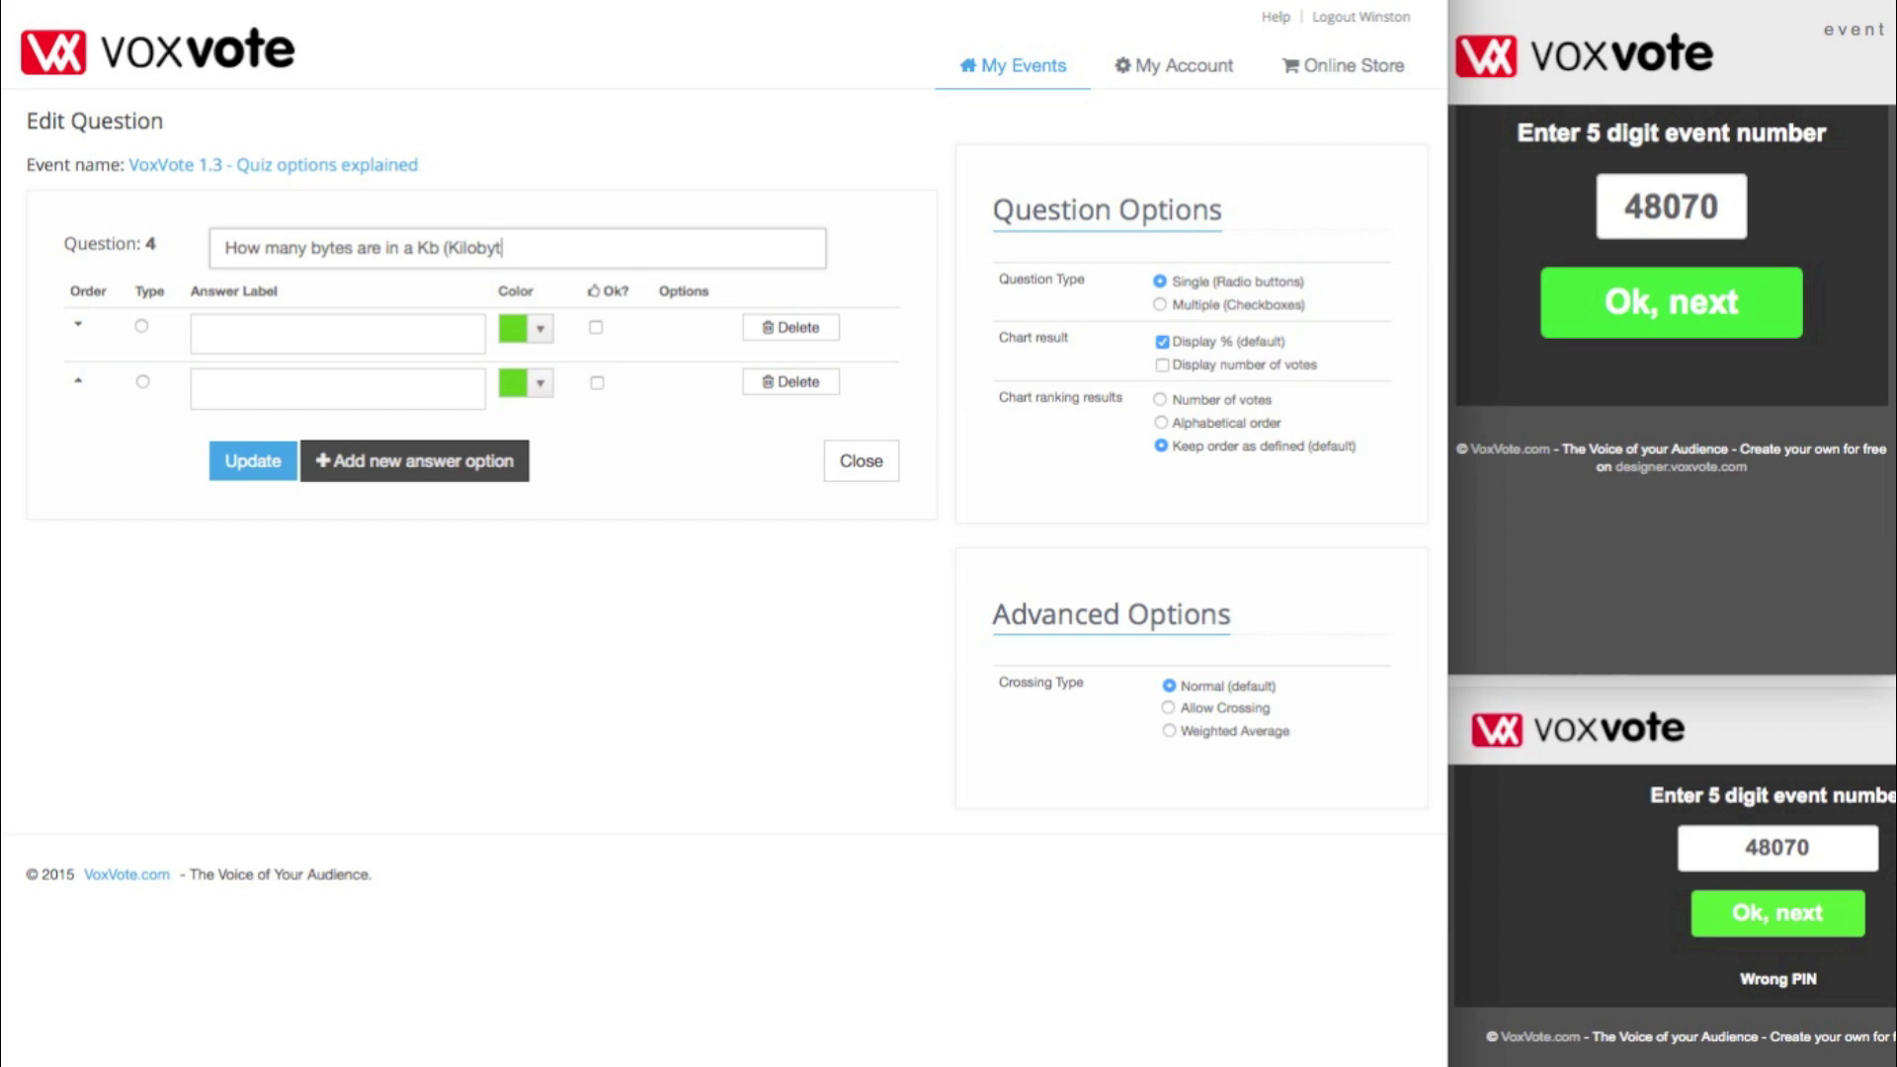
- Add answers 8, 1000 and 1024, mark 1024 as correct, and save question 4
{"action": "left_click", "coordinate": [432, 334]}
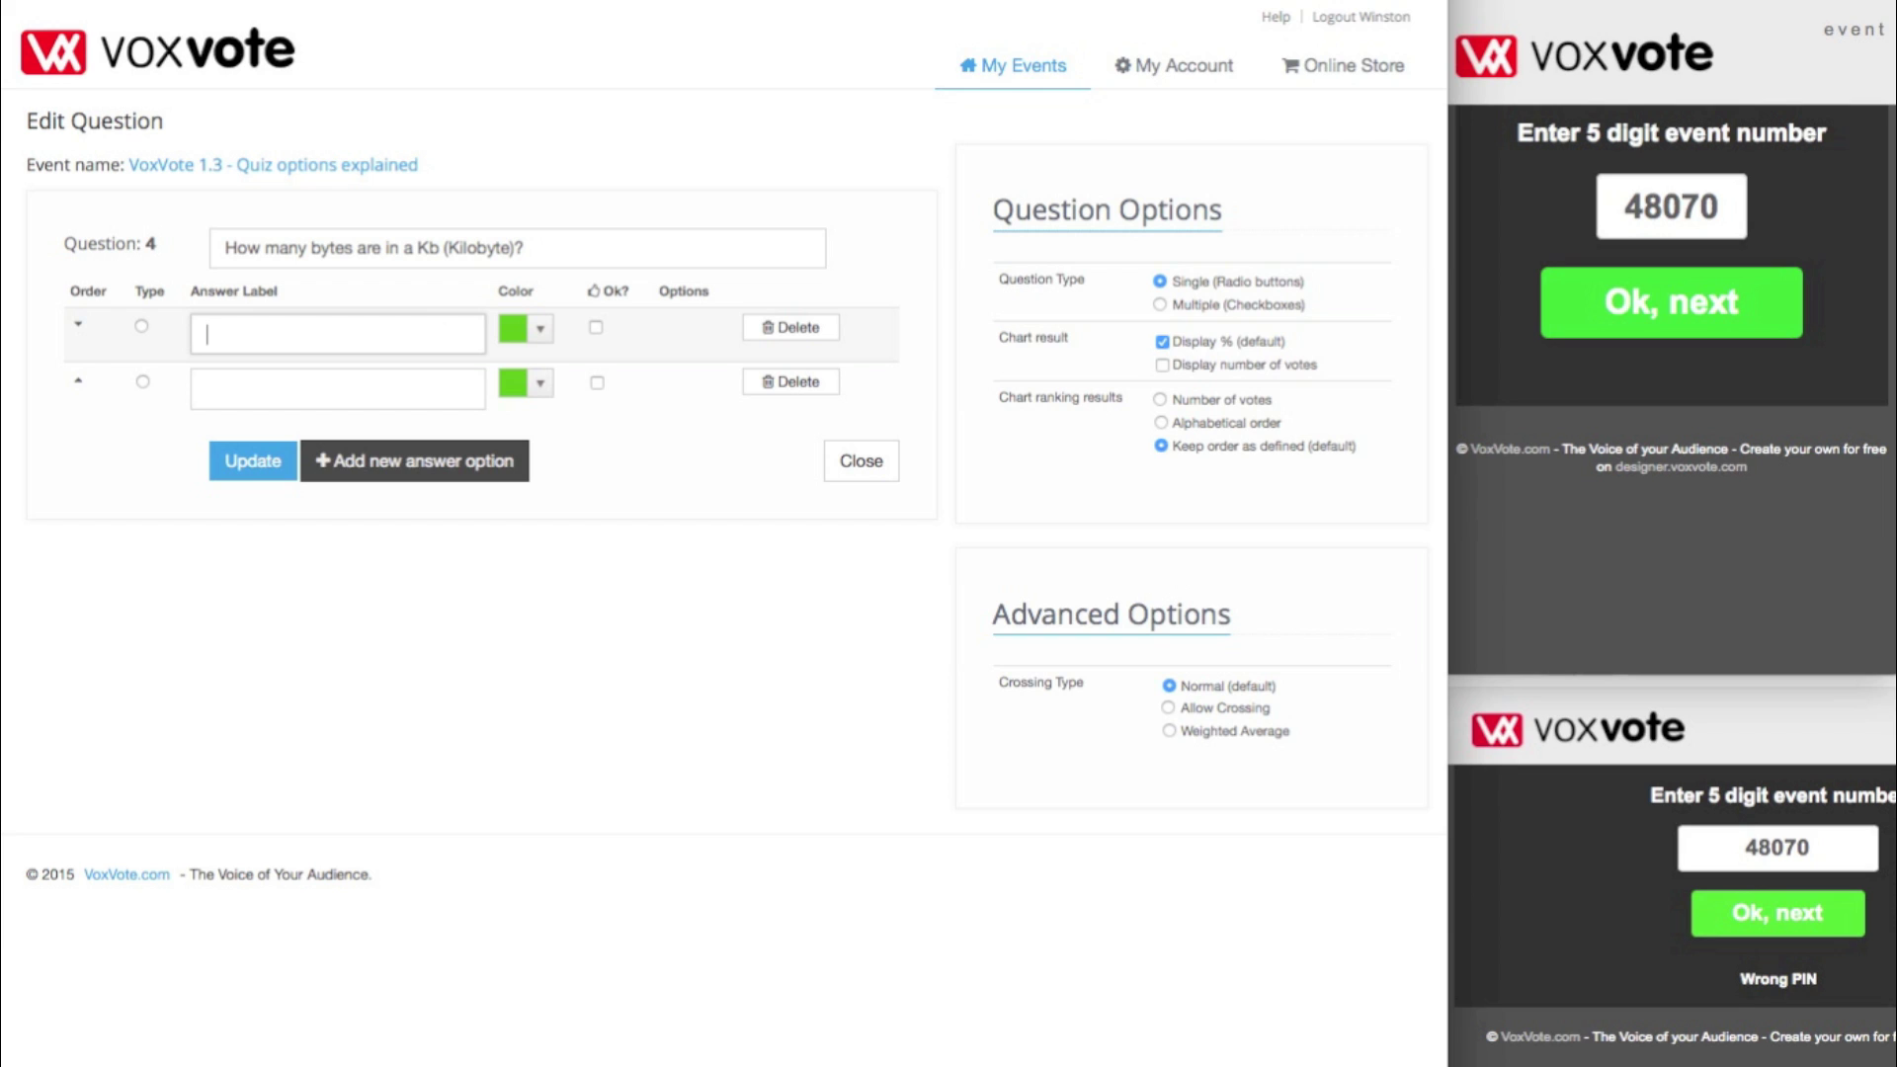
{"action": "left_click", "coordinate": [400, 378]}
{"action": "type", "text": "1000"}
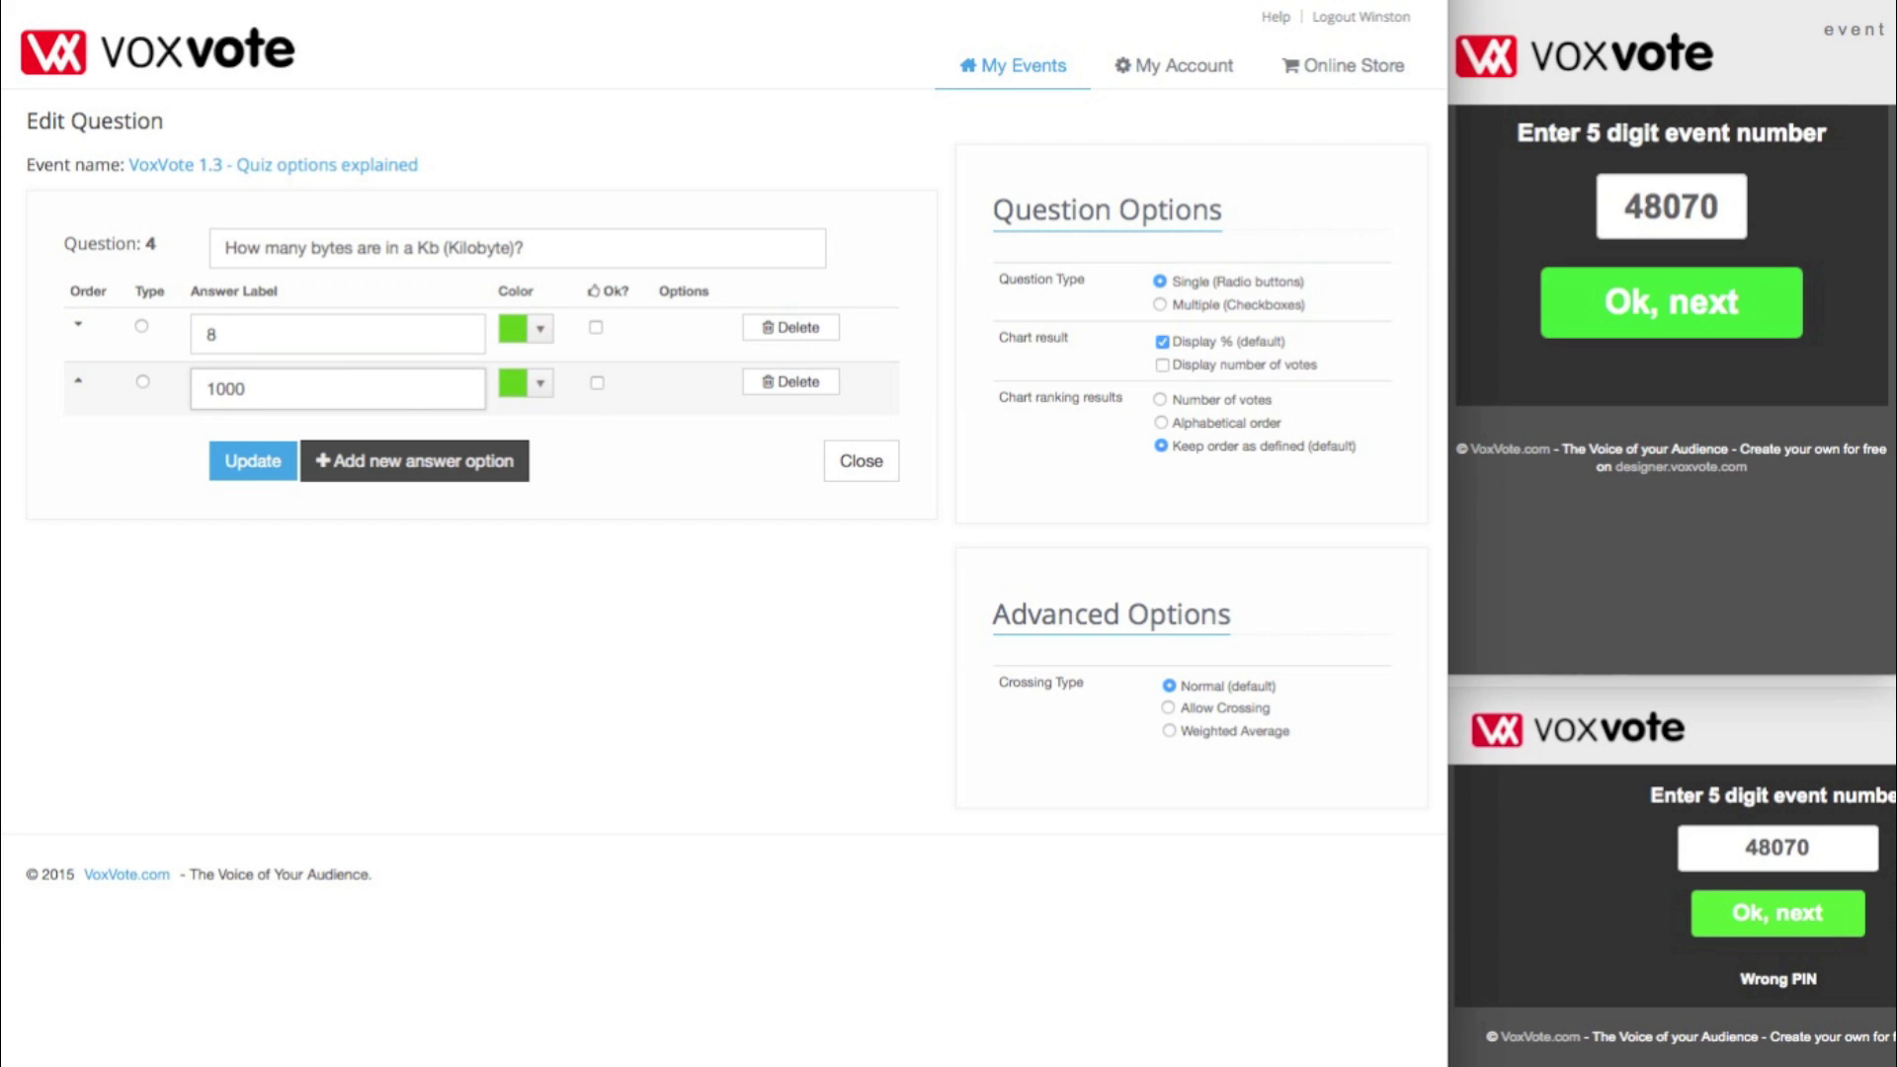
{"action": "left_click", "coordinate": [392, 461]}
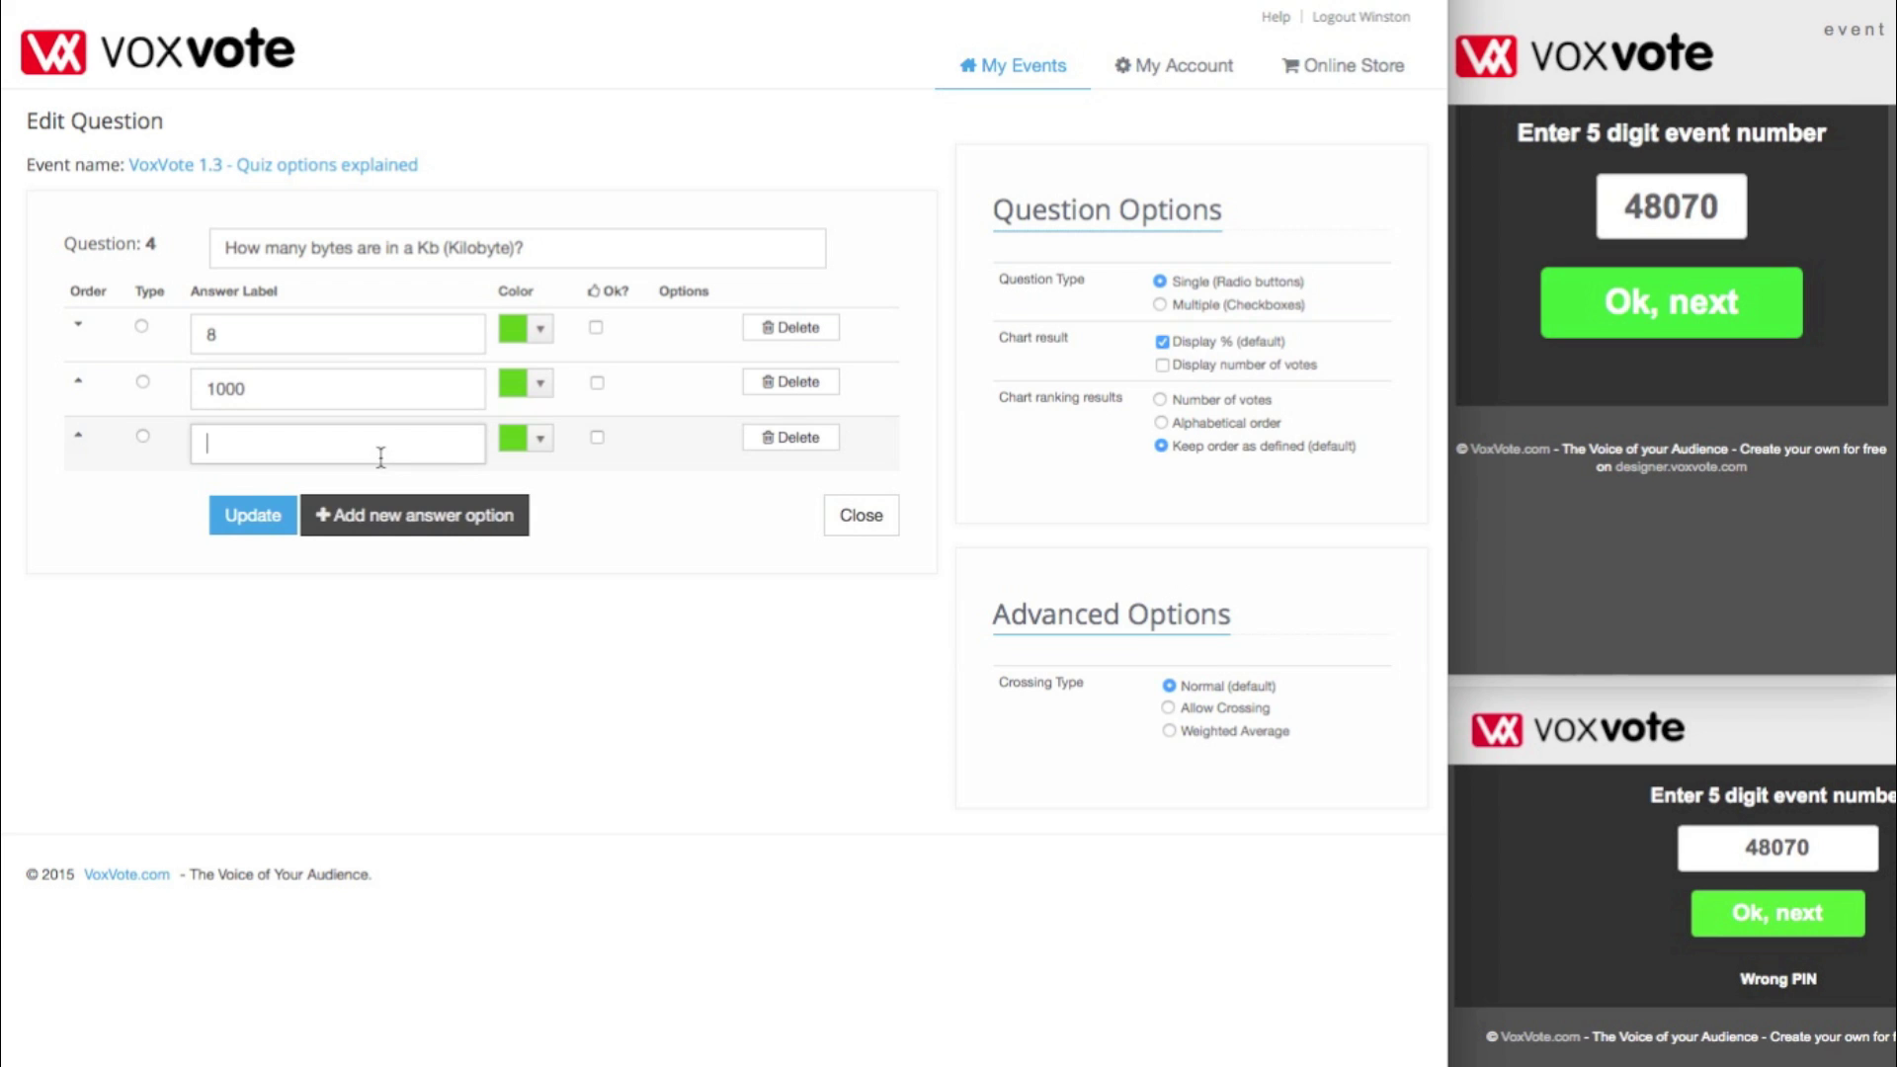
{"action": "type", "text": "1024"}
{"action": "left_click", "coordinate": [596, 438]}
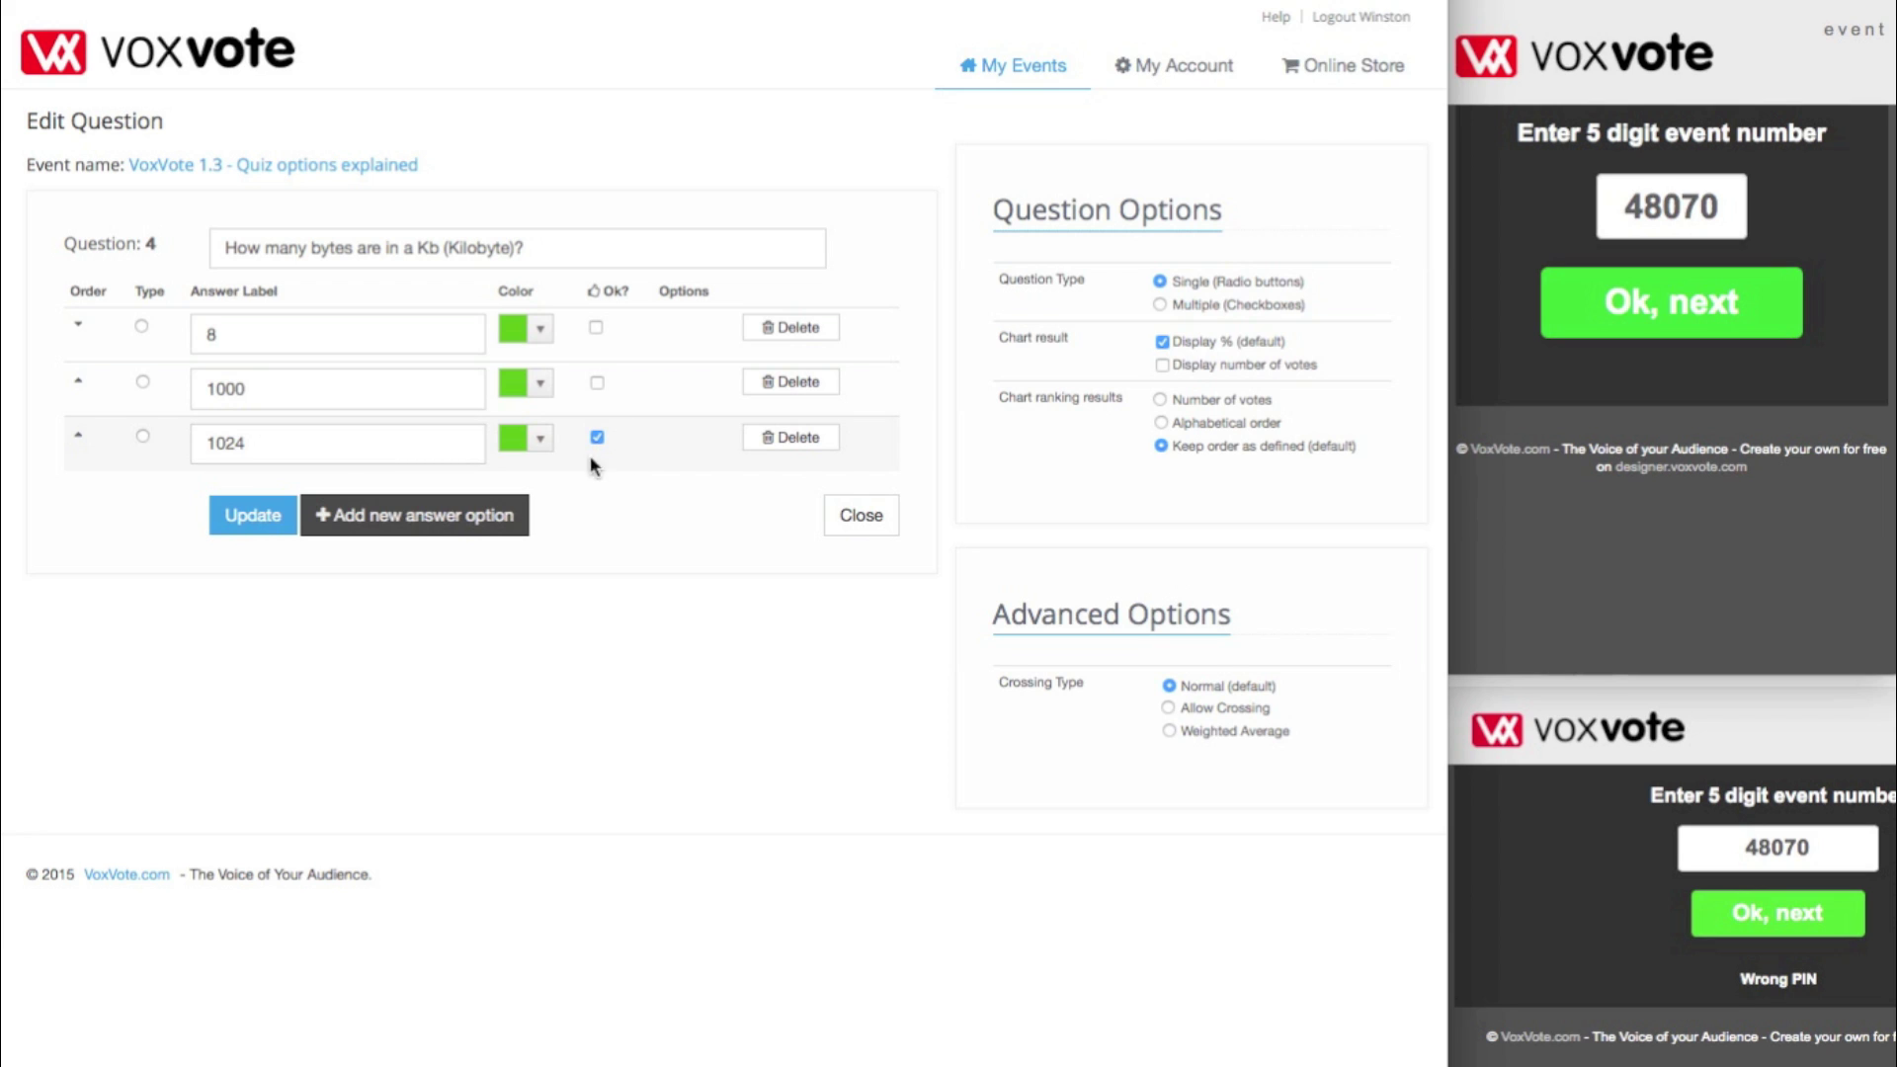
{"action": "left_click", "coordinate": [266, 519]}
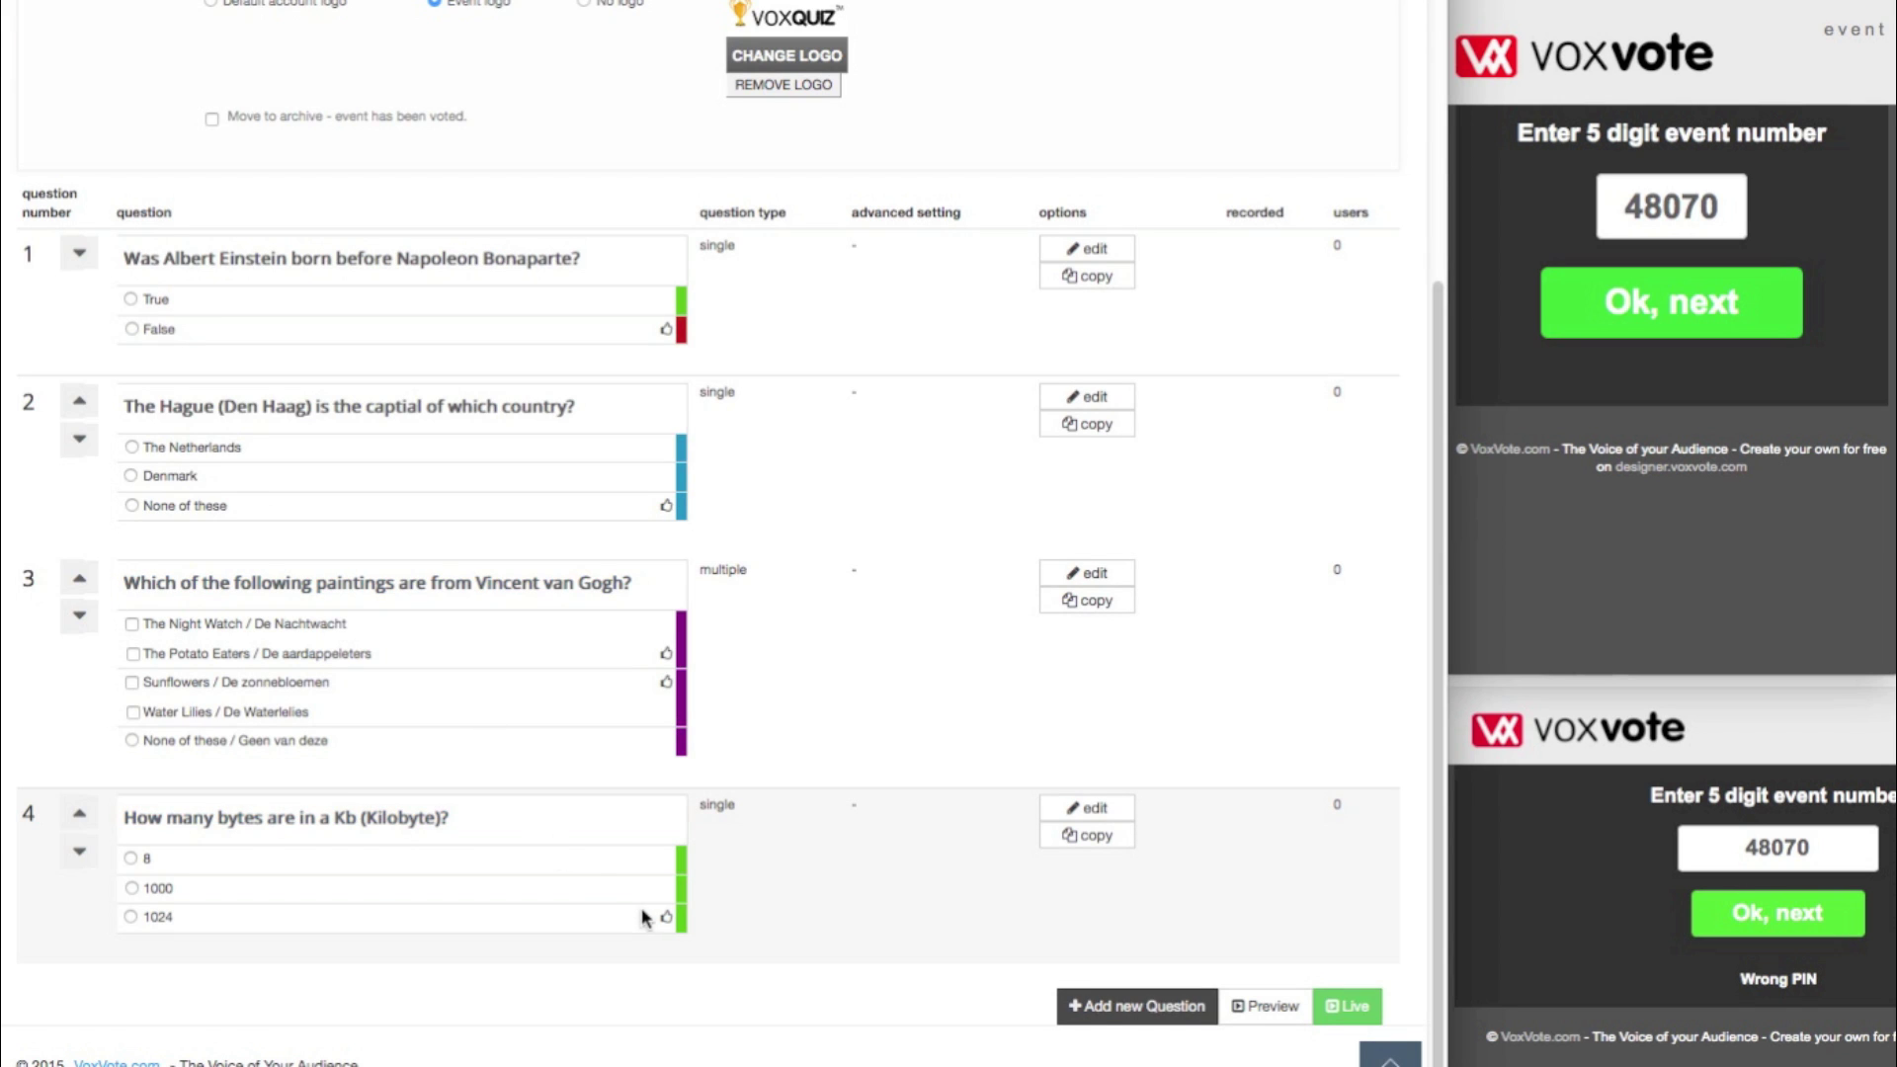
- Confirm question 4 appears in the event's question list, then take the event live
{"action": "left_click_drag", "start_coordinate": [682, 910], "coordinate": [736, 932]}
{"action": "left_click", "coordinate": [800, 901]}
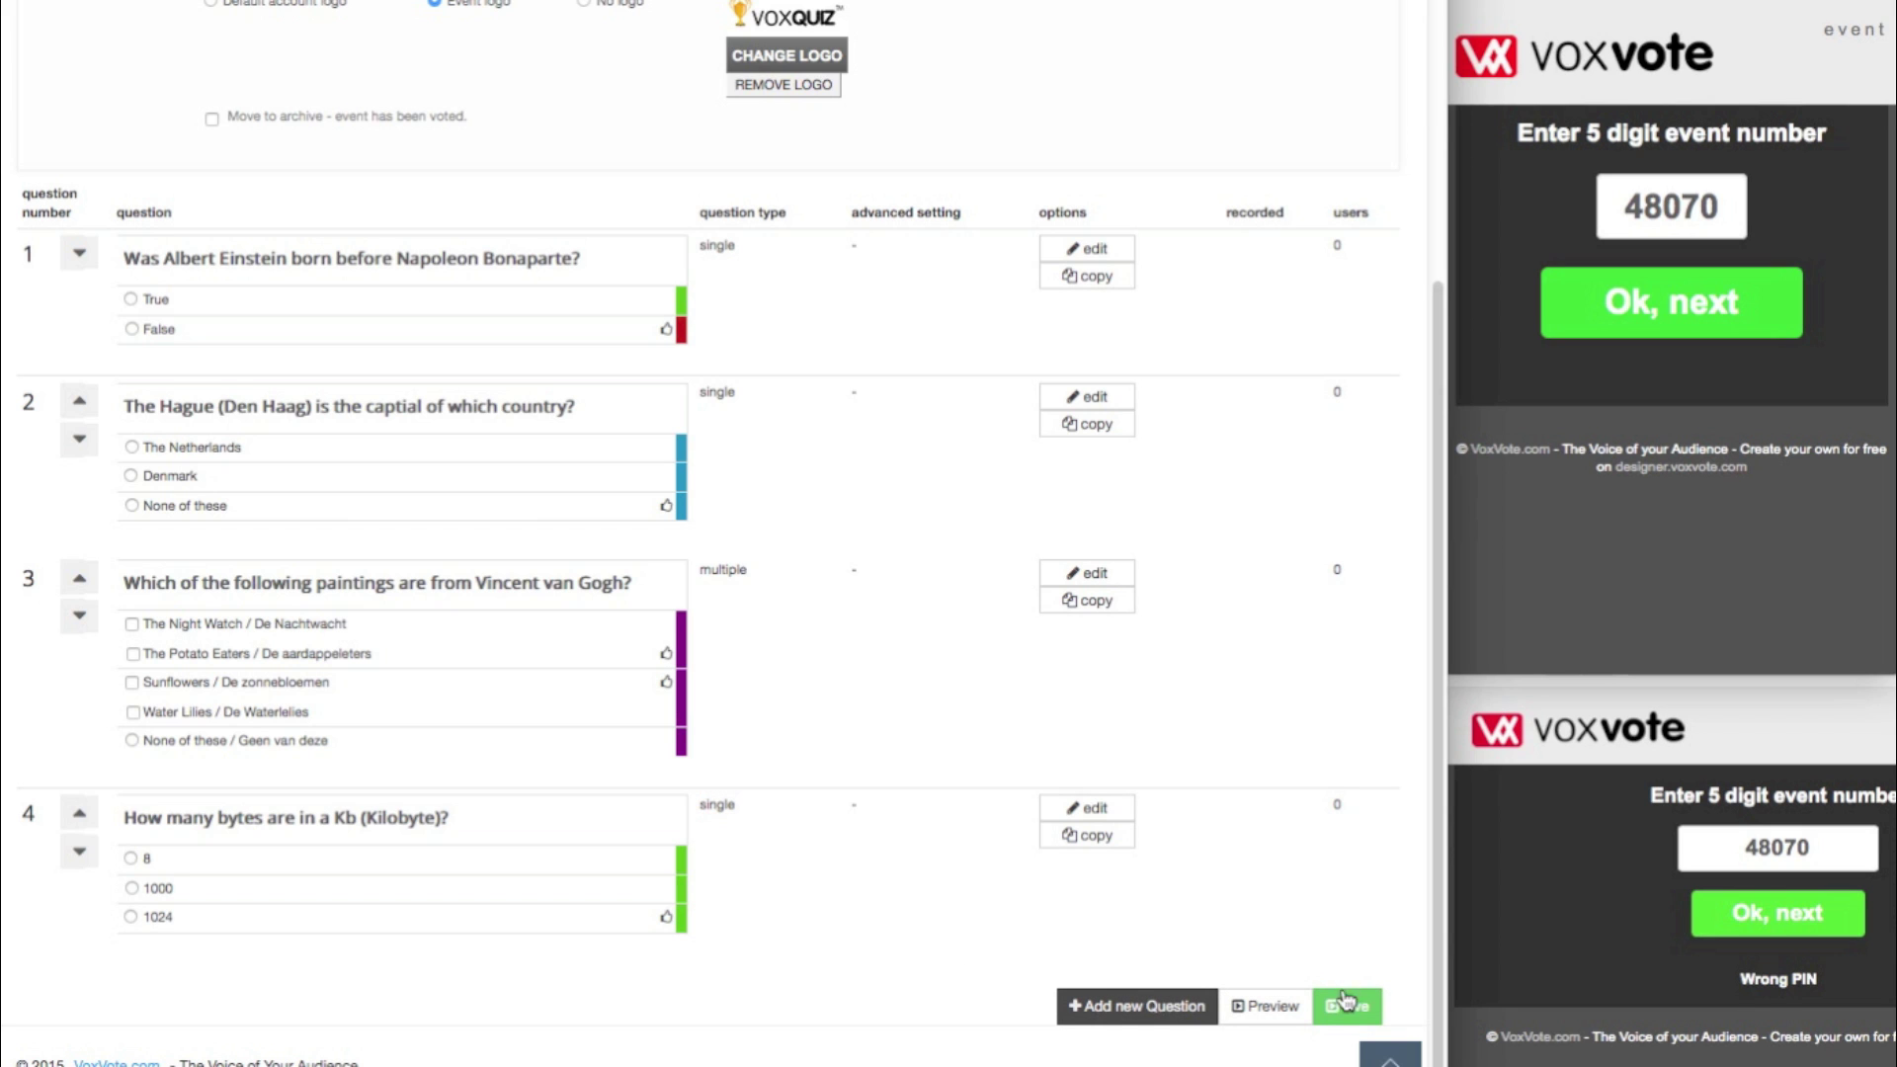
{"action": "scroll", "coordinate": [1343, 985], "scroll_direction": "up", "scroll_amount": 5}
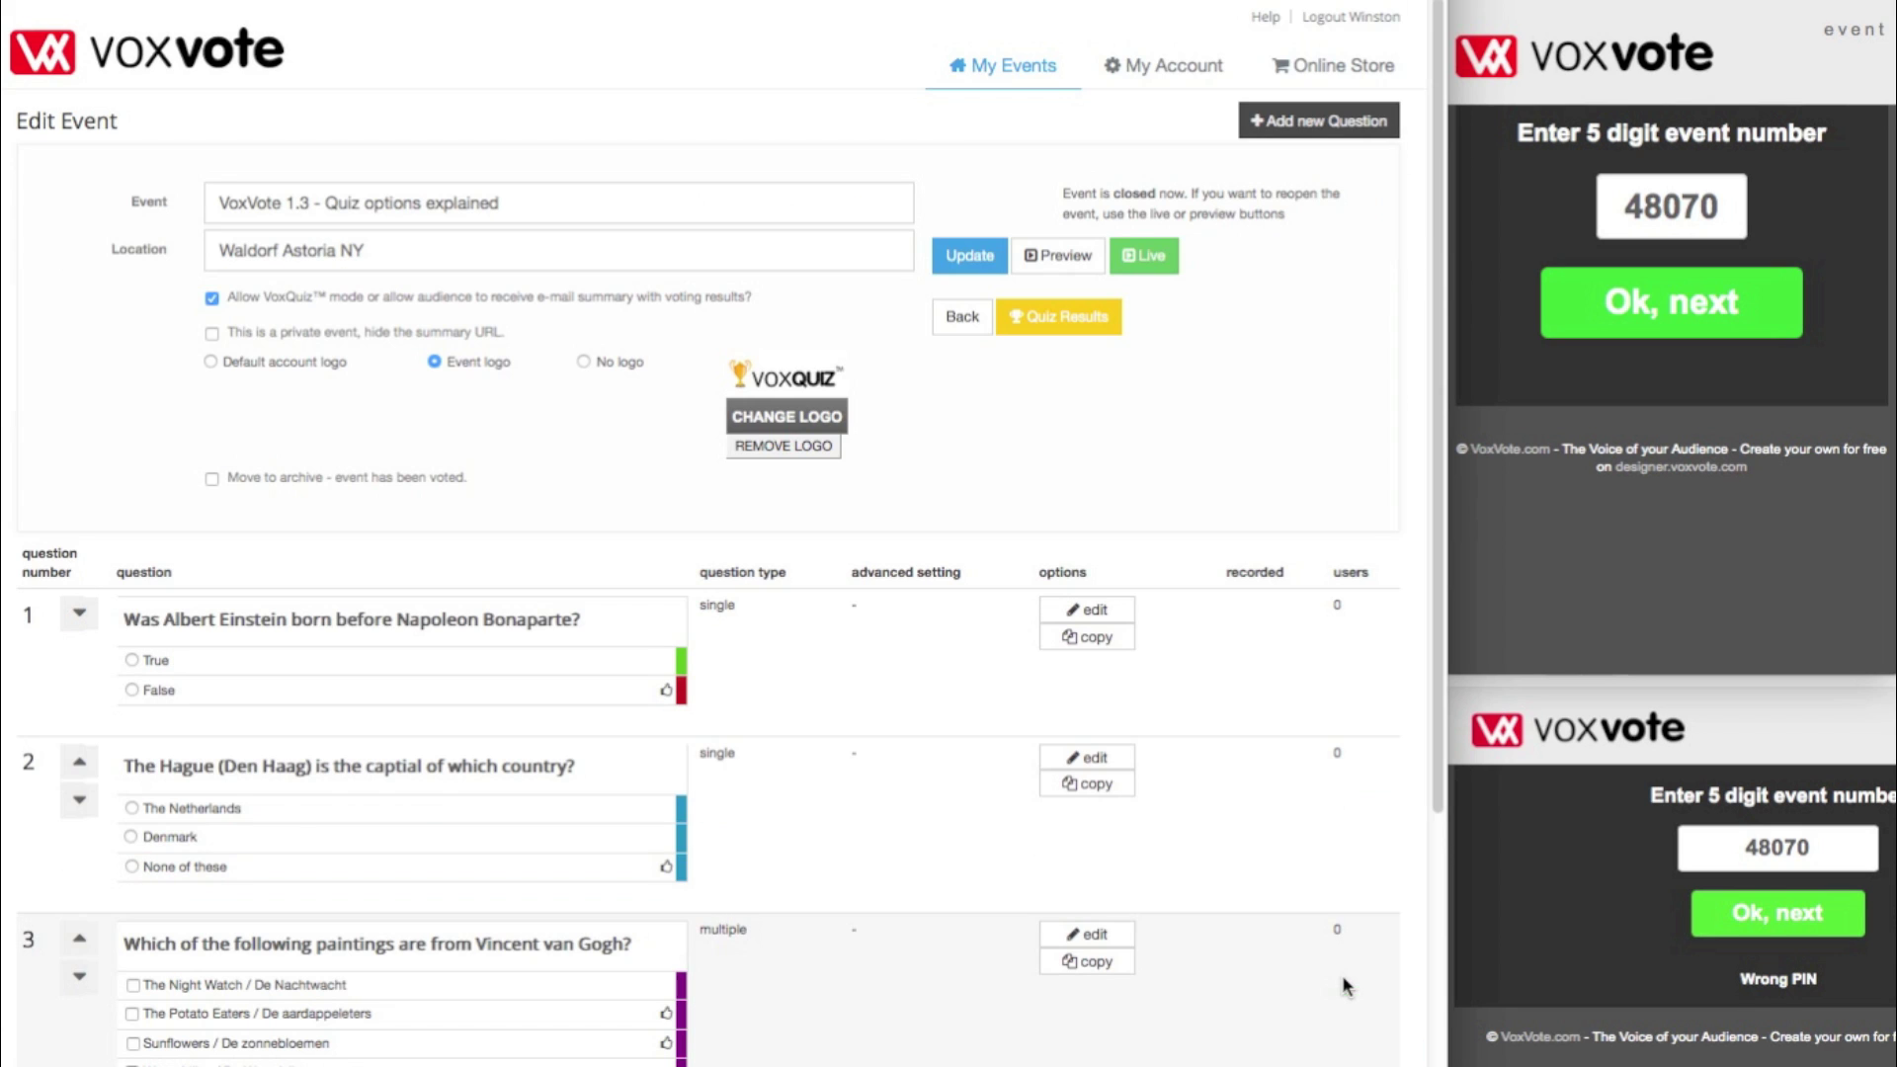
{"action": "left_click", "coordinate": [1152, 261]}
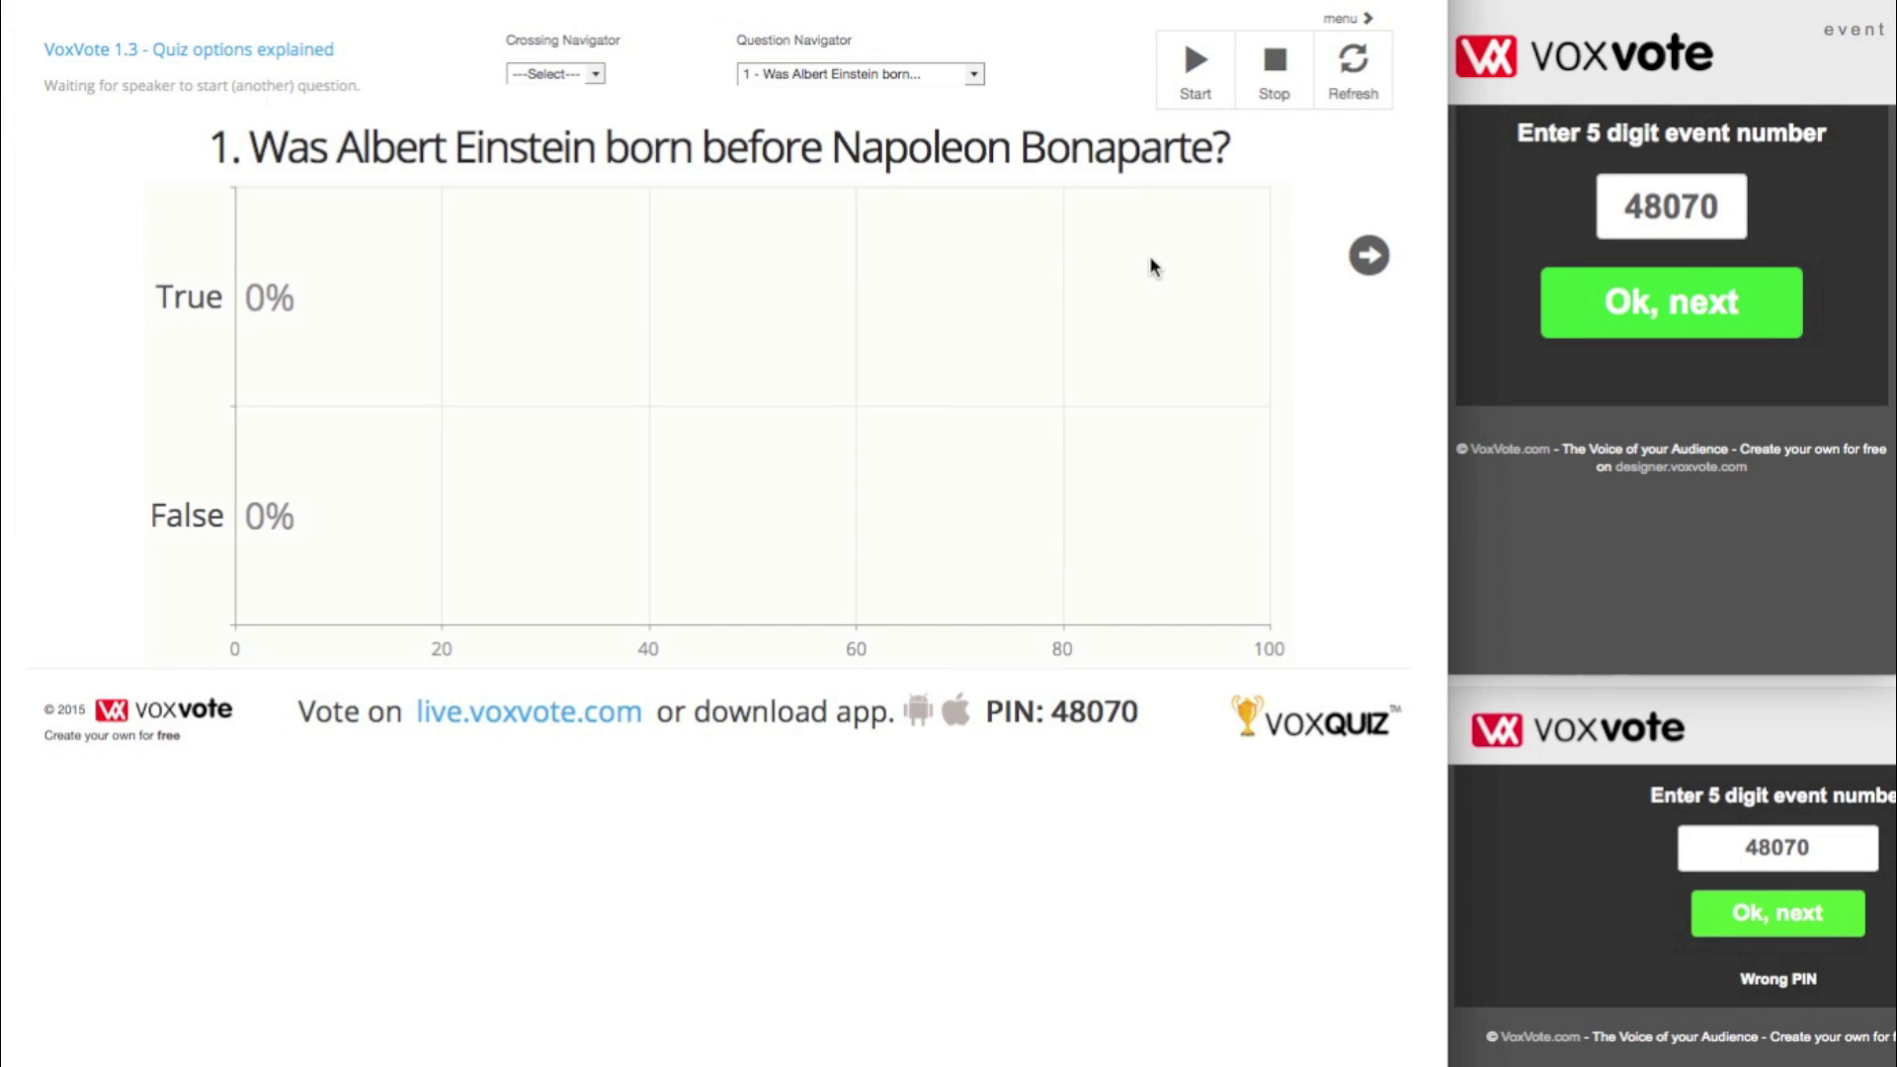
- Show question 4 on the live screen and join event 48070 from the first voter screen
{"action": "left_click", "coordinate": [974, 75]}
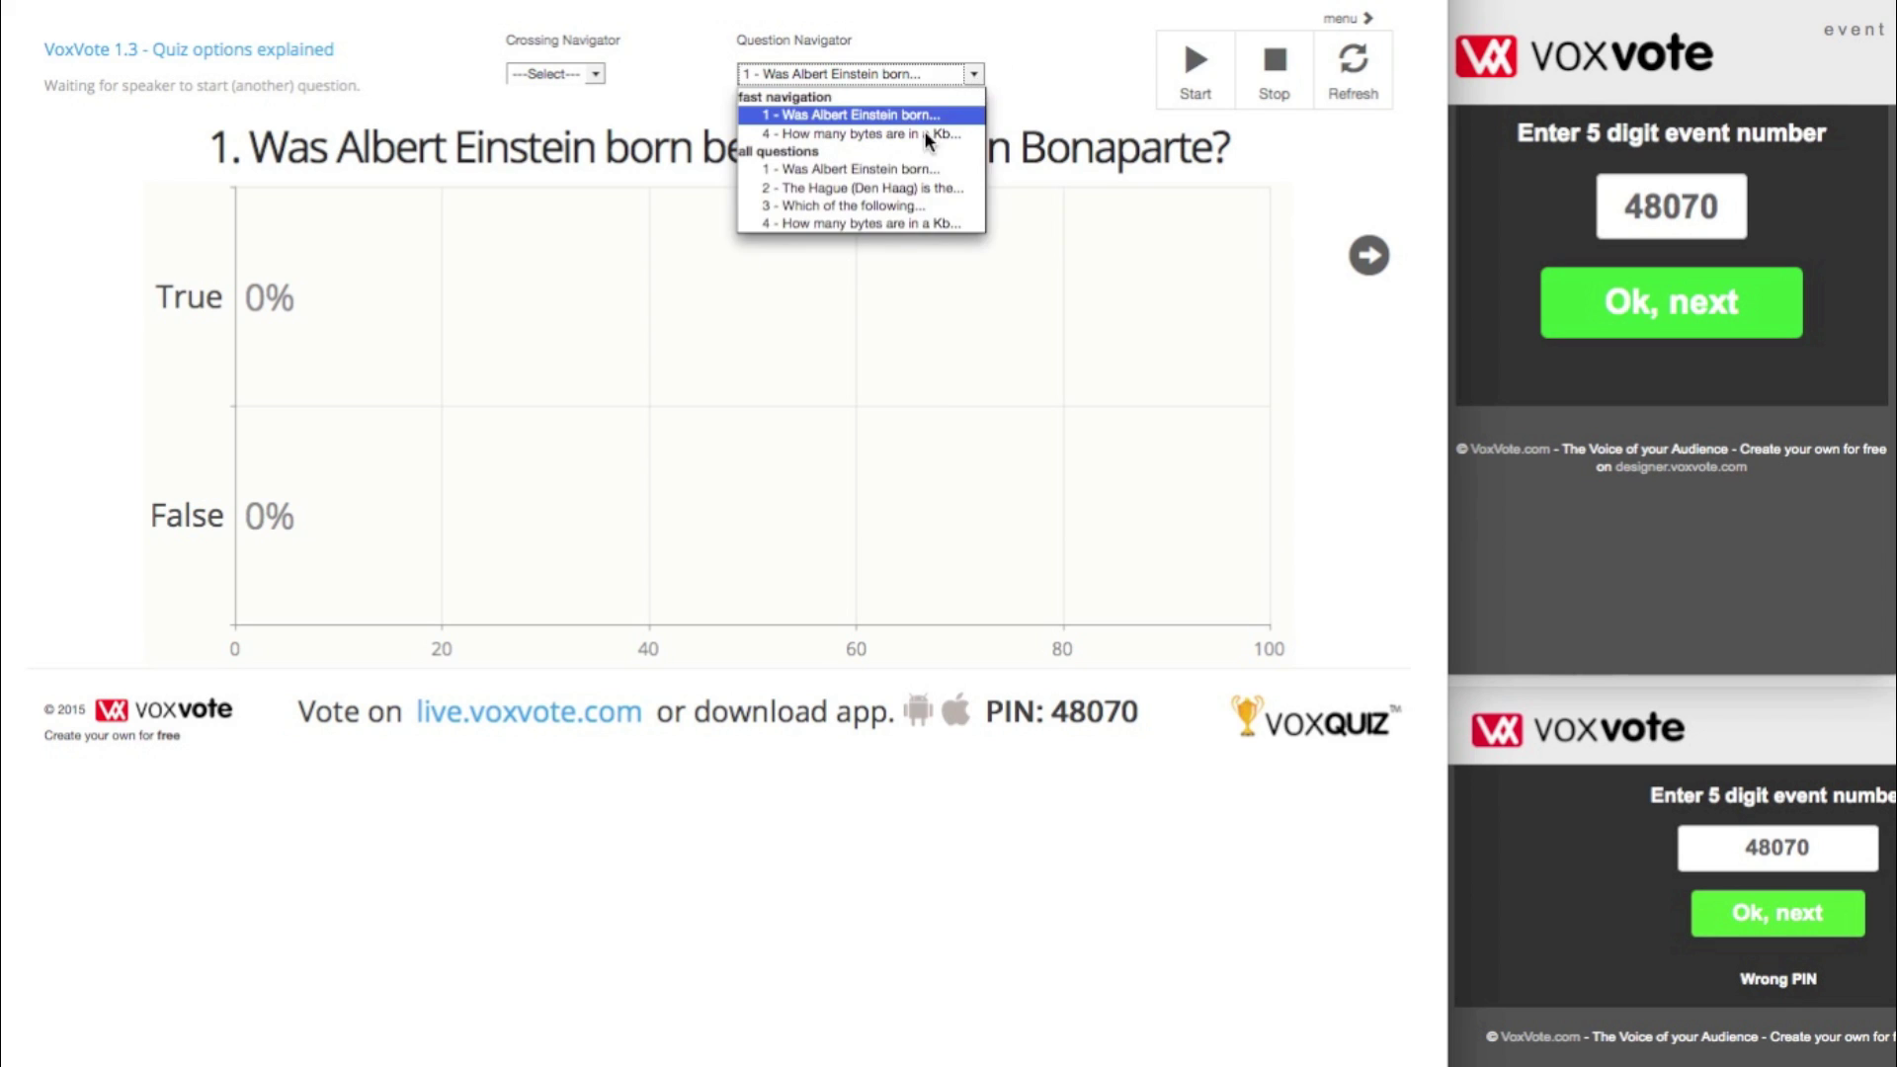
{"action": "left_click", "coordinate": [884, 224]}
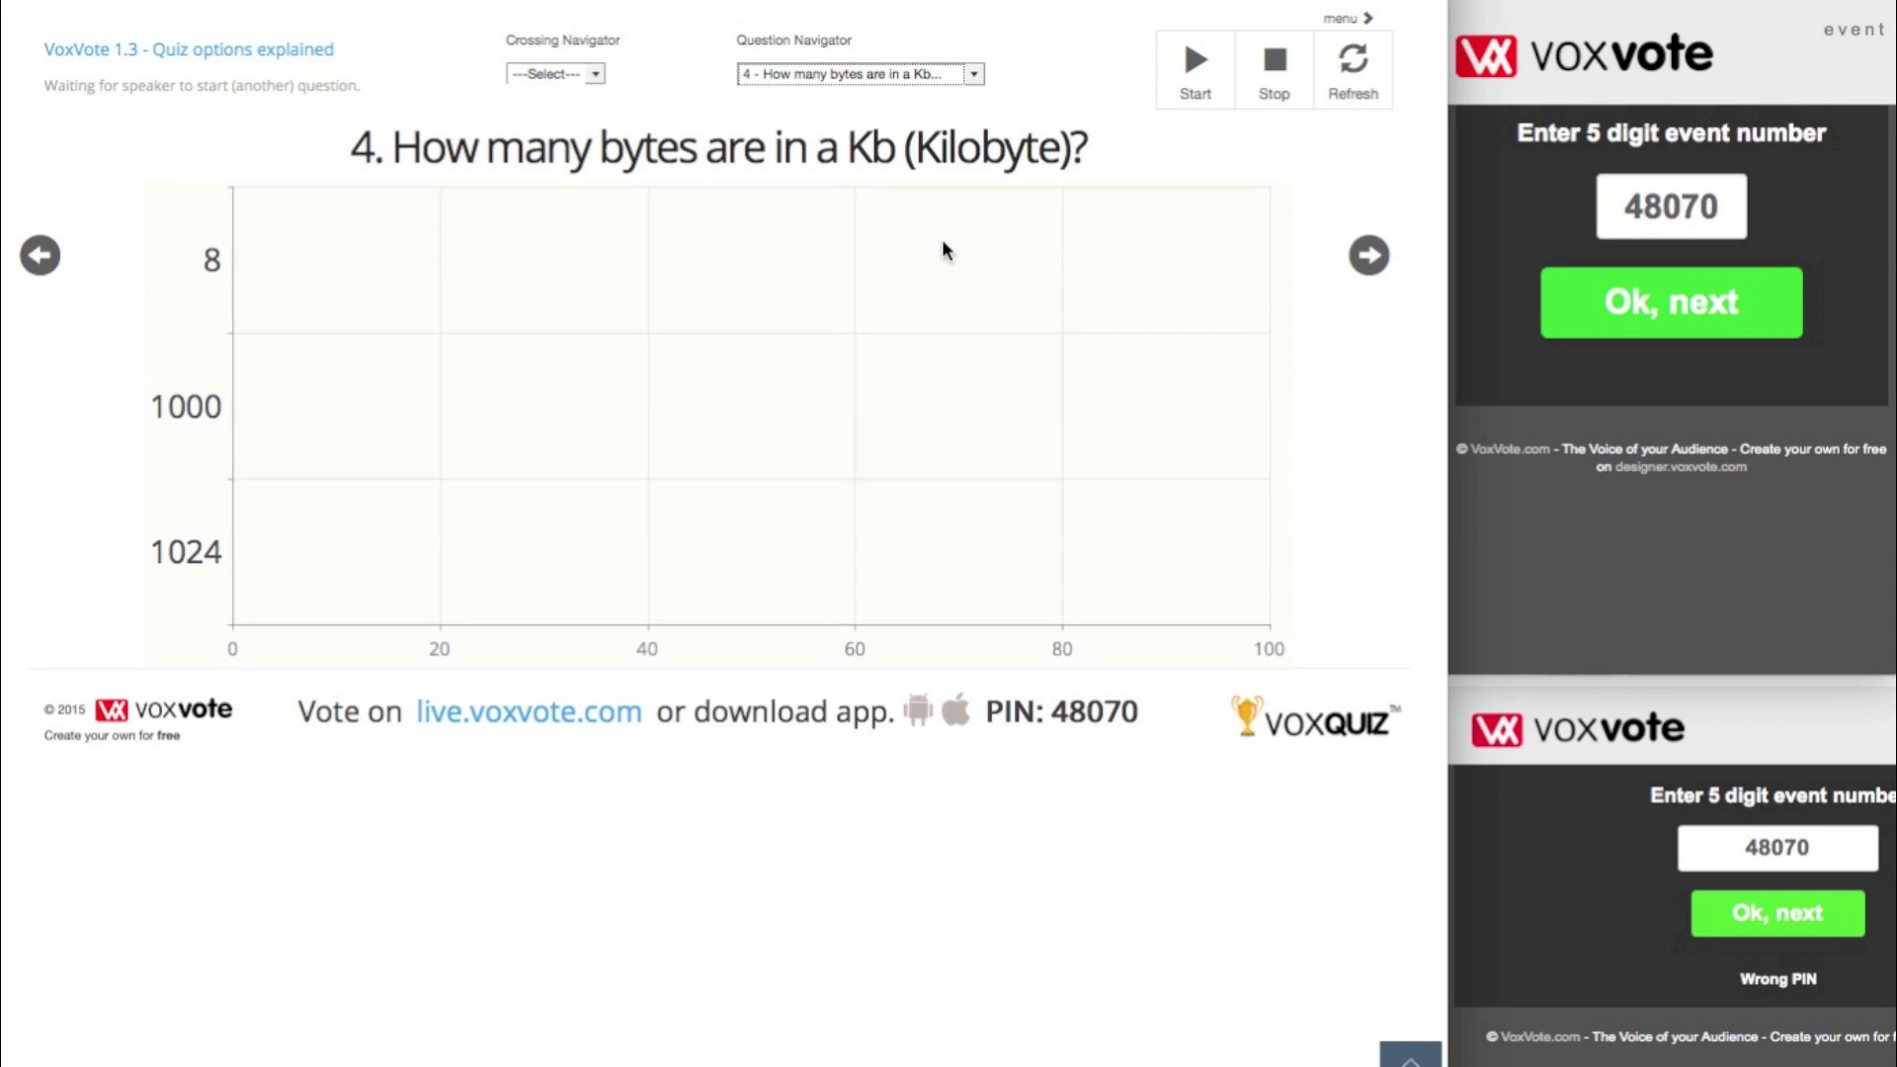
{"action": "left_click", "coordinate": [1666, 328]}
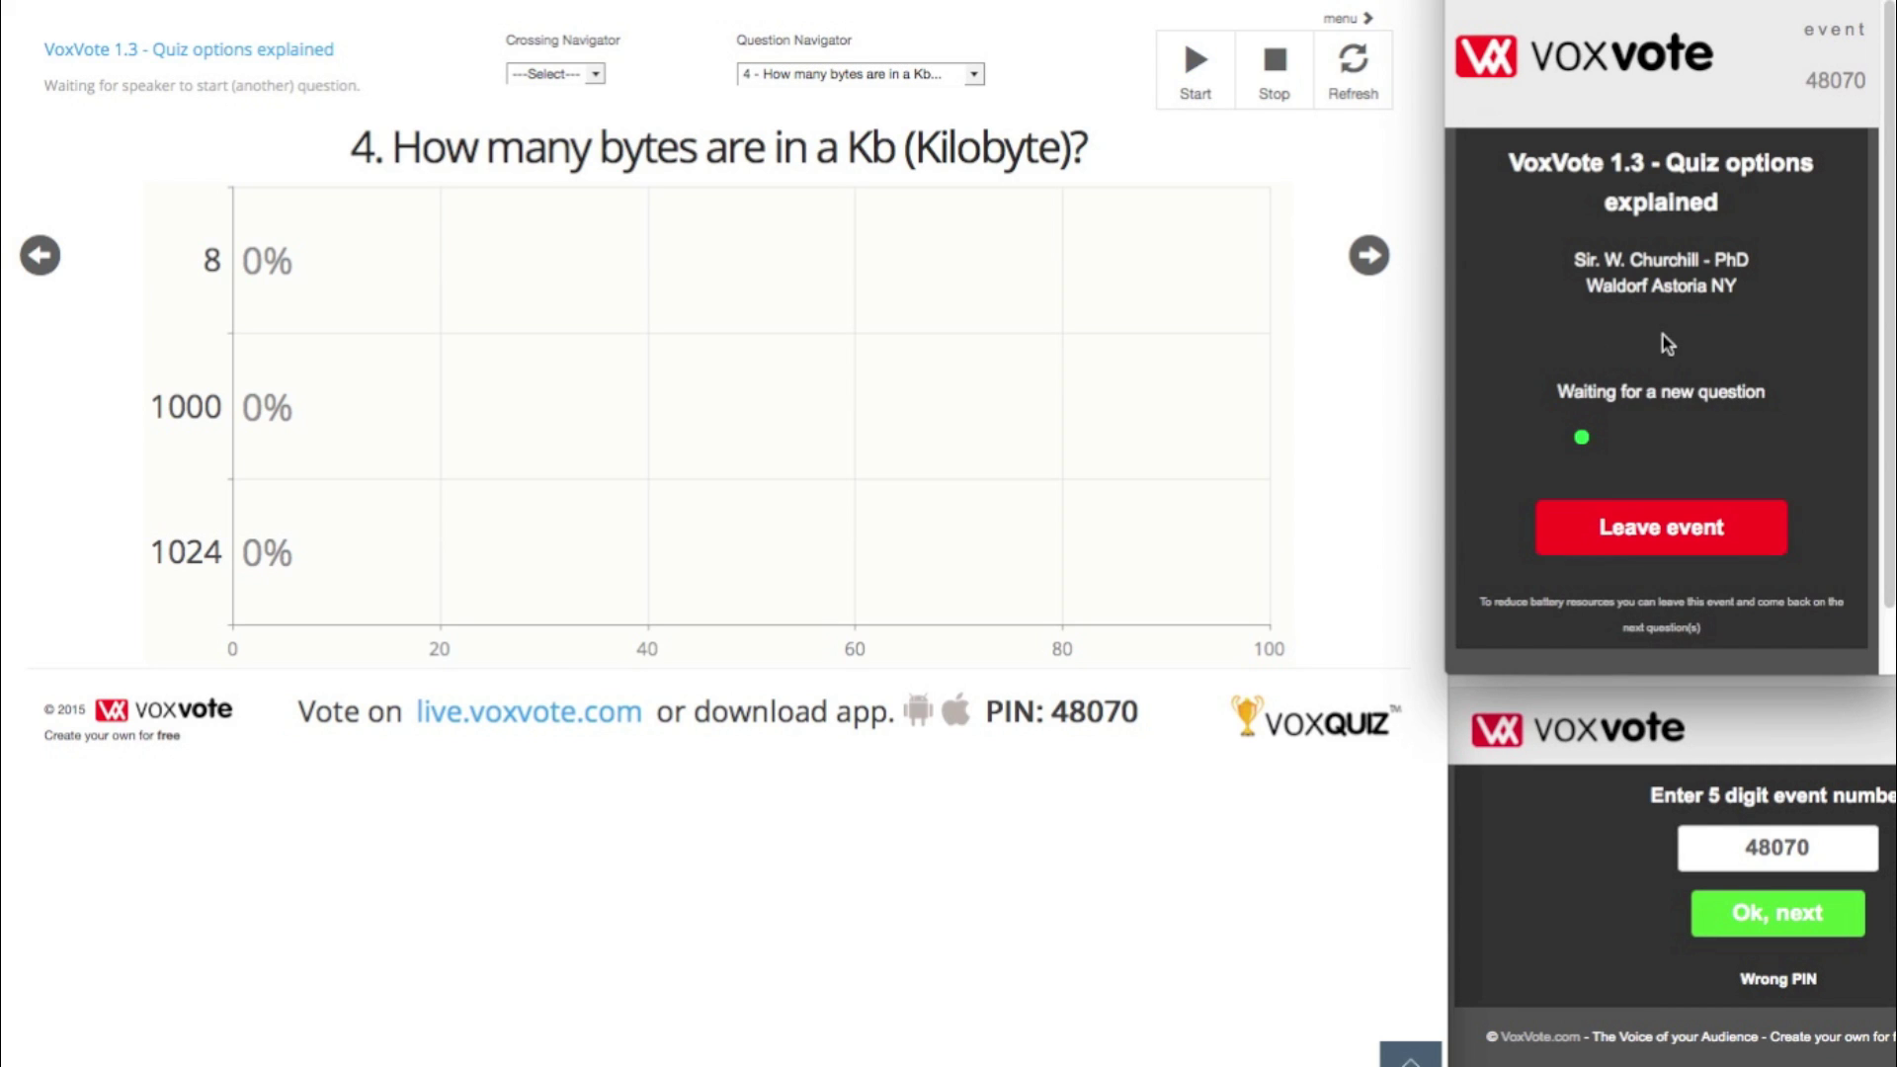
- Join the event from the second voter screen and put question 4 on air
{"action": "left_click", "coordinate": [1758, 911]}
{"action": "left_click", "coordinate": [1758, 911]}
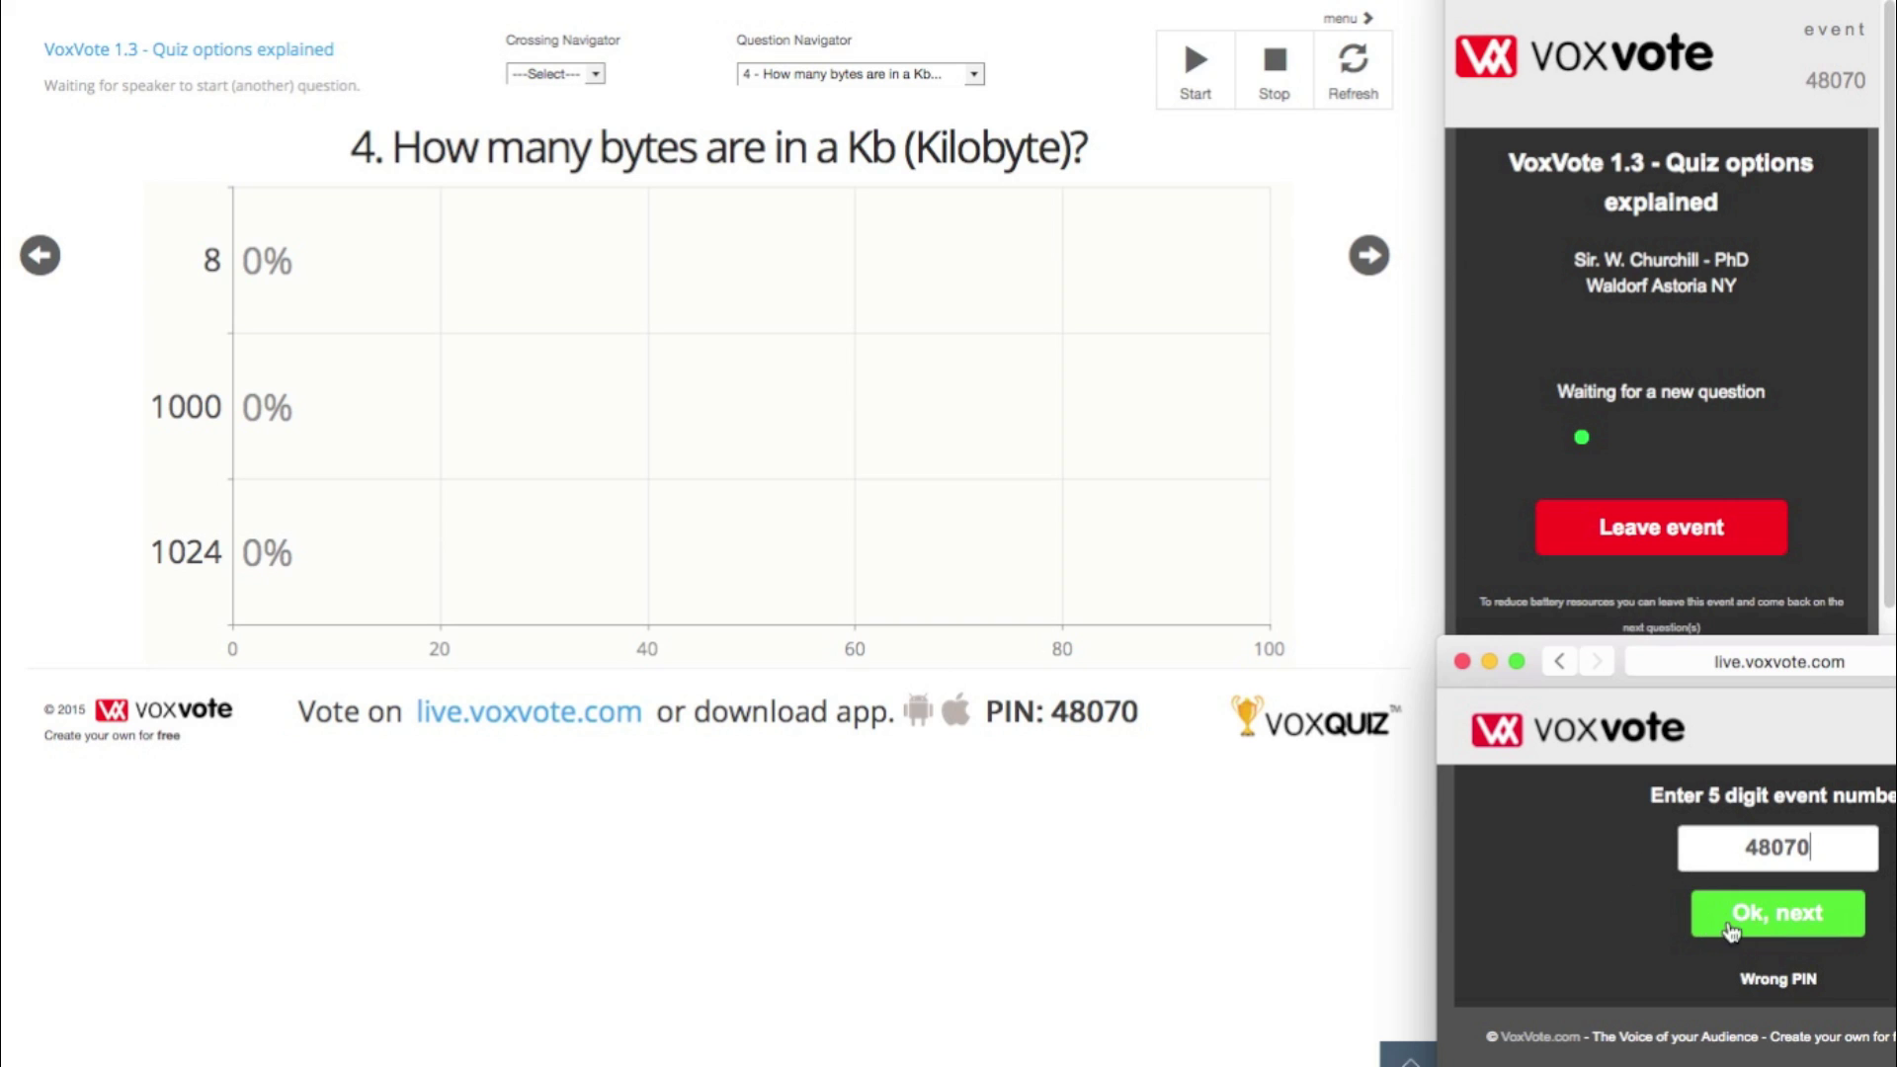
{"action": "left_click", "coordinate": [1751, 929]}
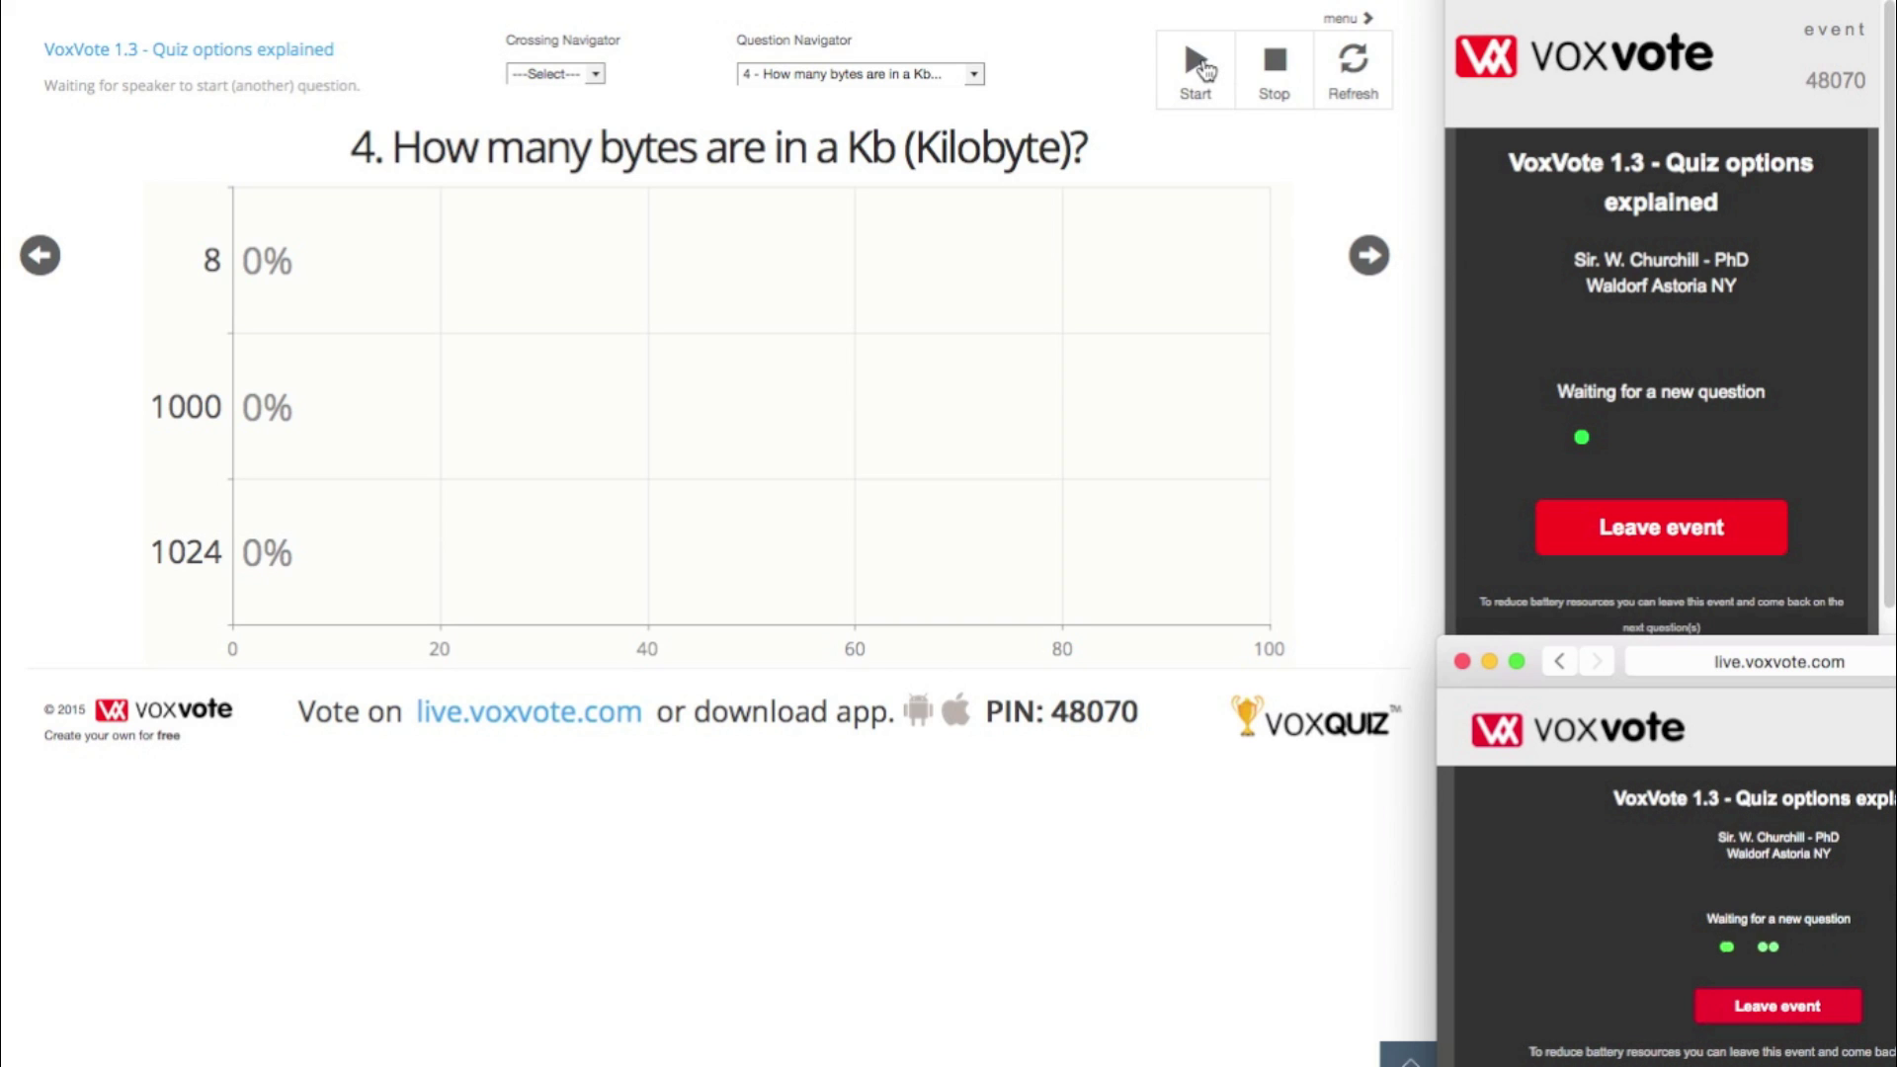
{"action": "left_click", "coordinate": [1198, 67]}
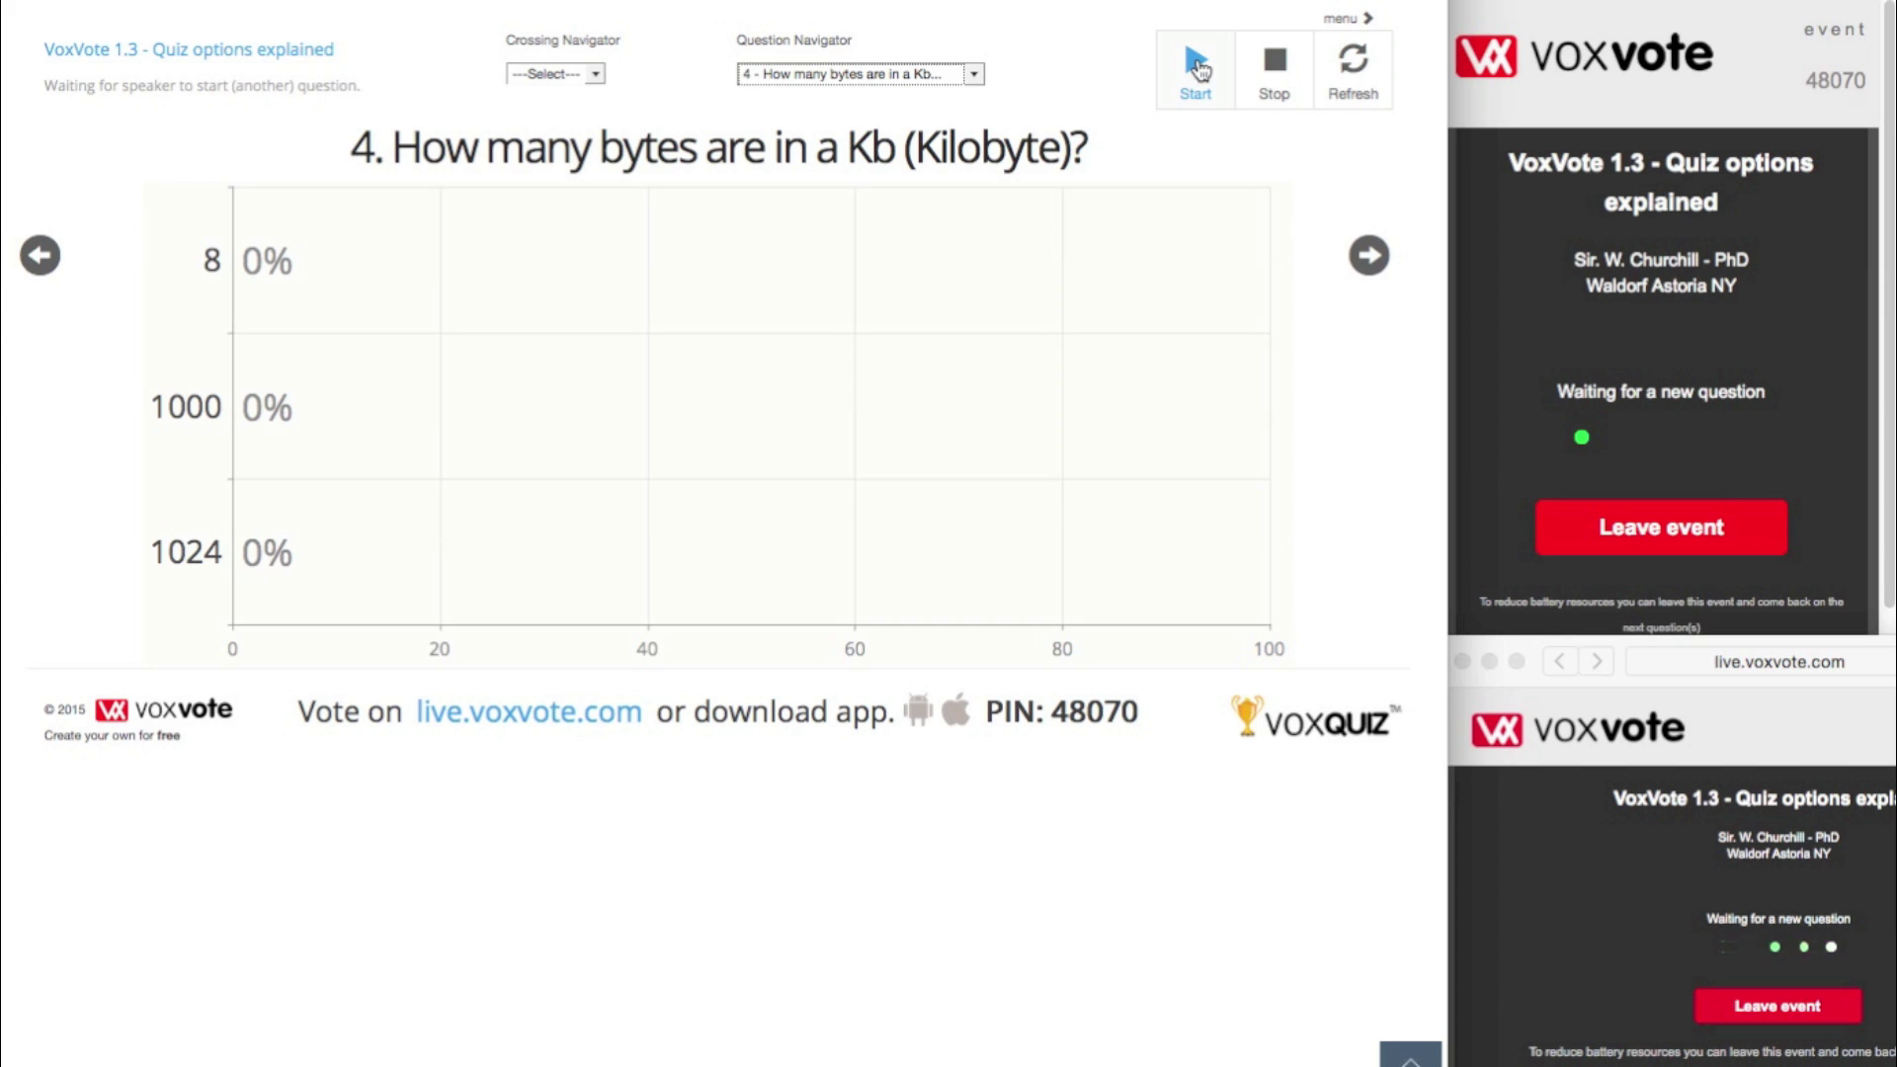
{"action": "left_click", "coordinate": [1195, 78]}
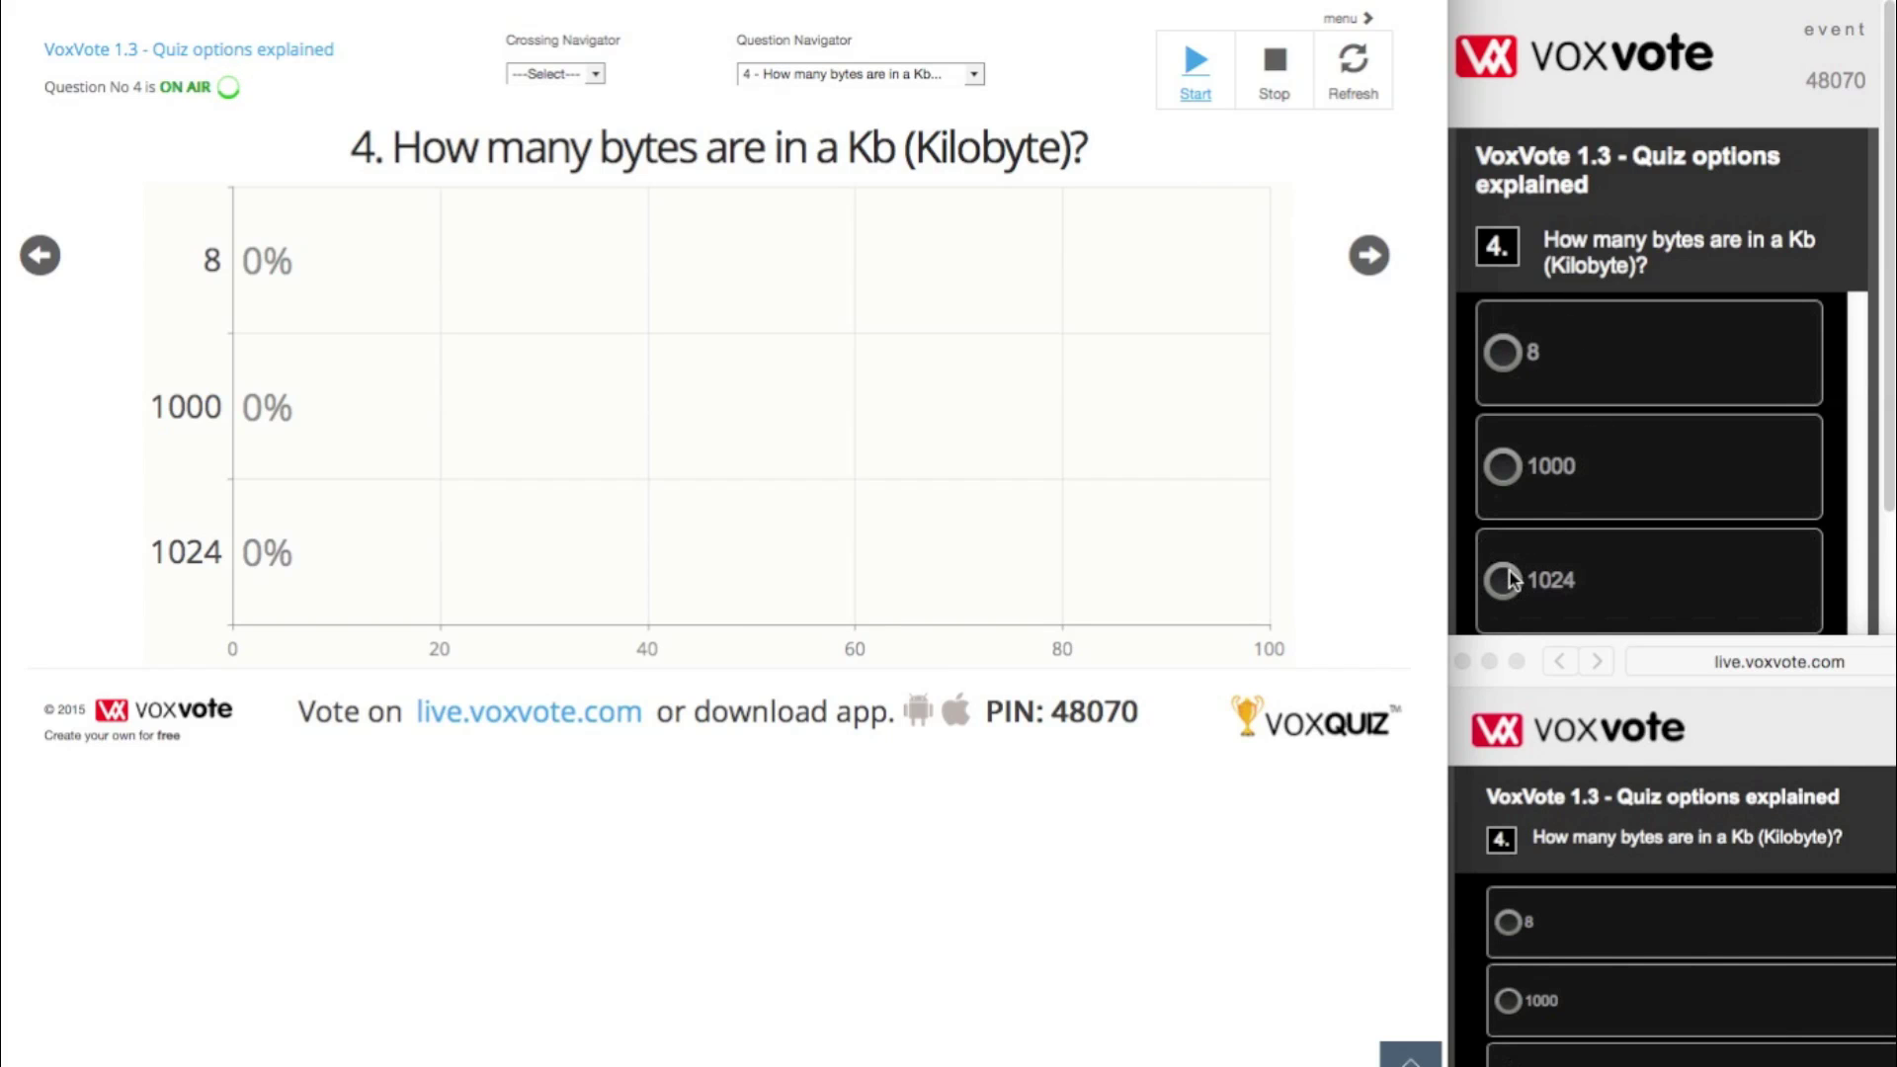
- Submit a 1024 vote from the first voter screen and select 1000 on the second
{"action": "left_click", "coordinate": [1551, 586]}
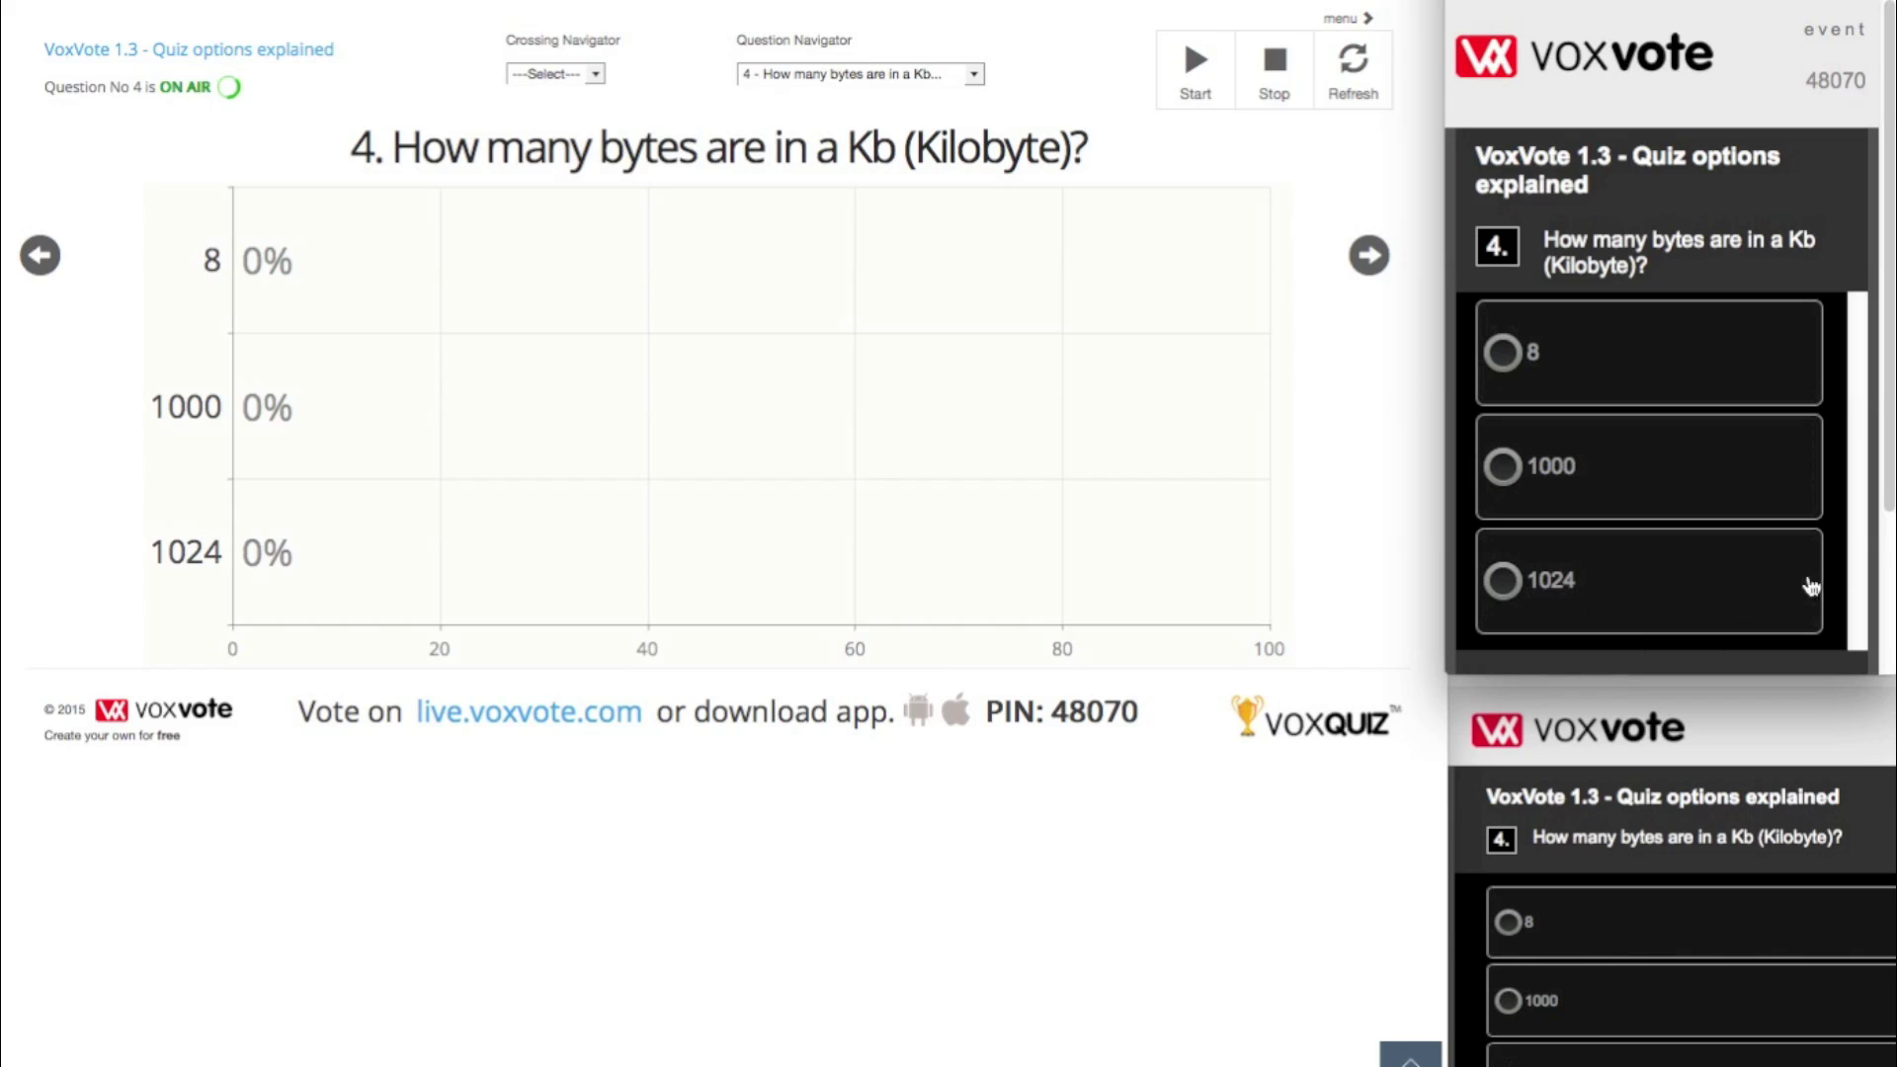
{"action": "left_click", "coordinate": [1533, 589]}
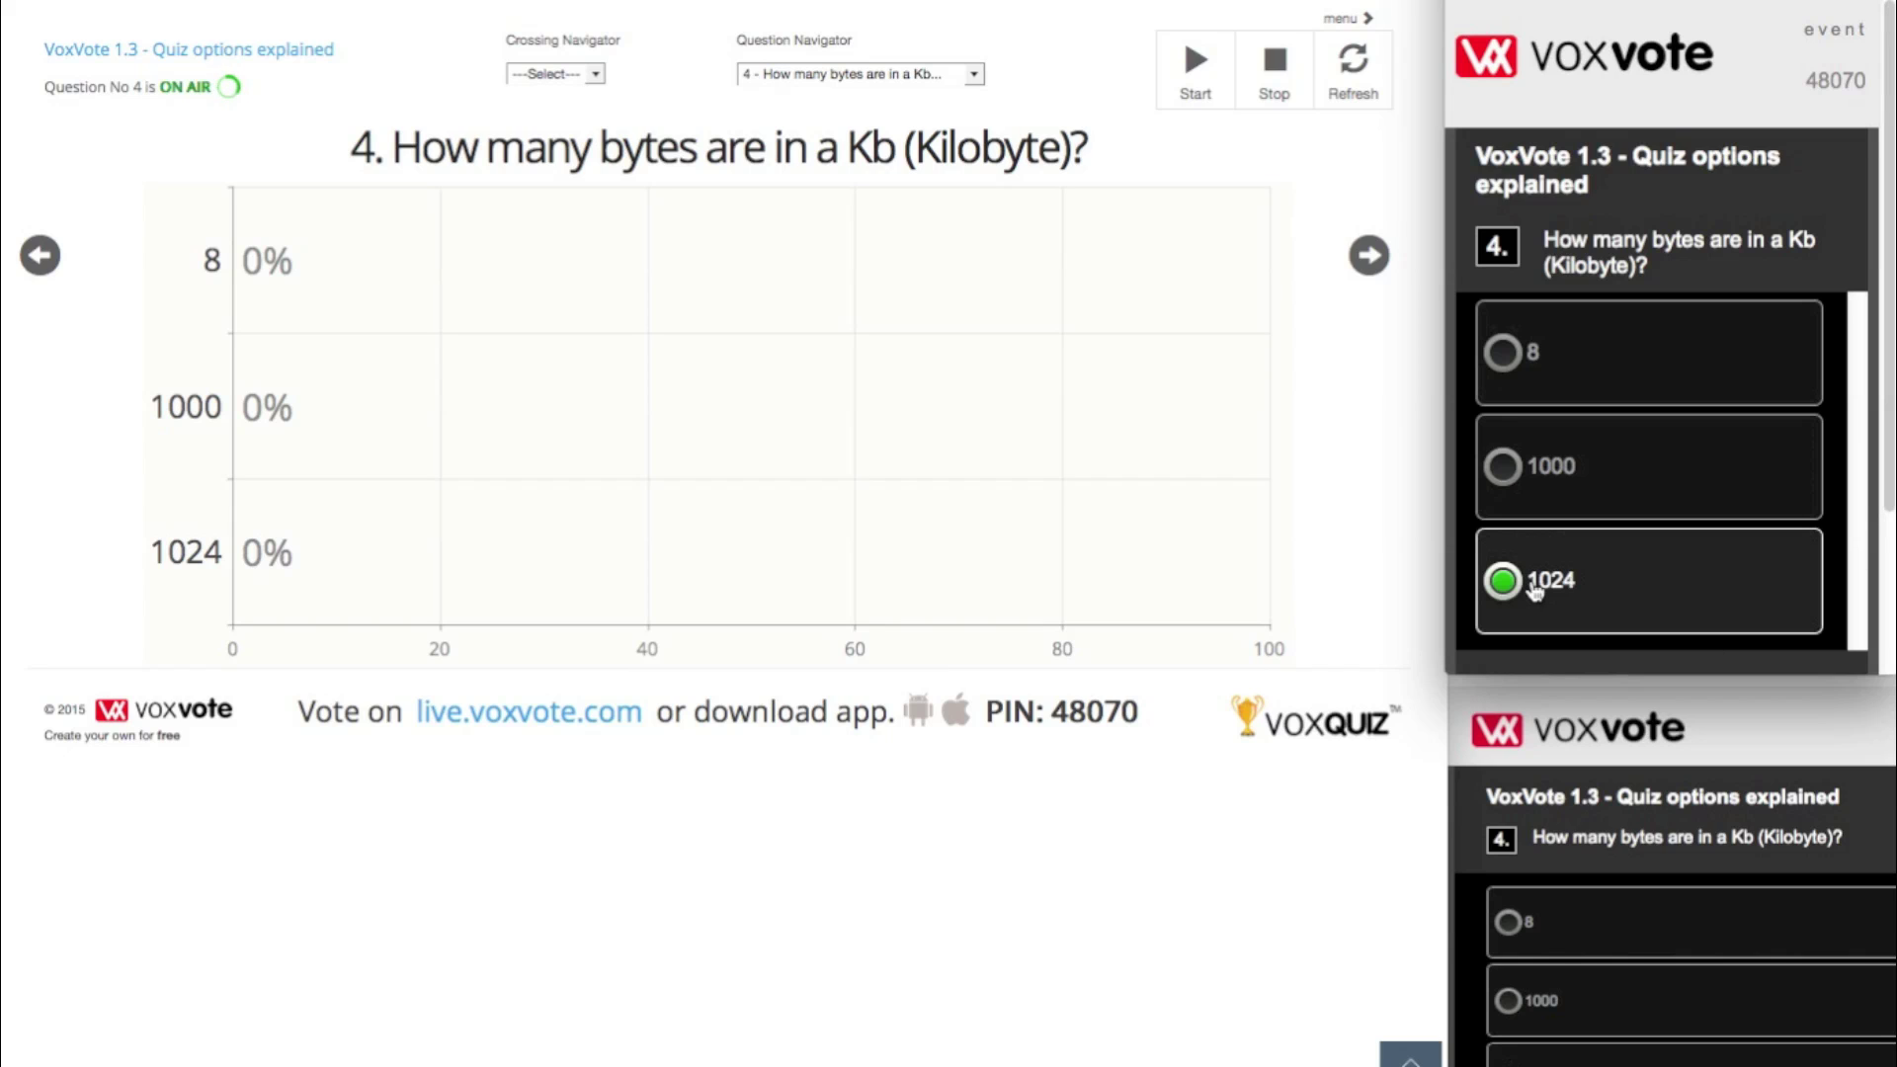
{"action": "scroll", "coordinate": [1890, 499], "scroll_direction": "down", "scroll_amount": 3}
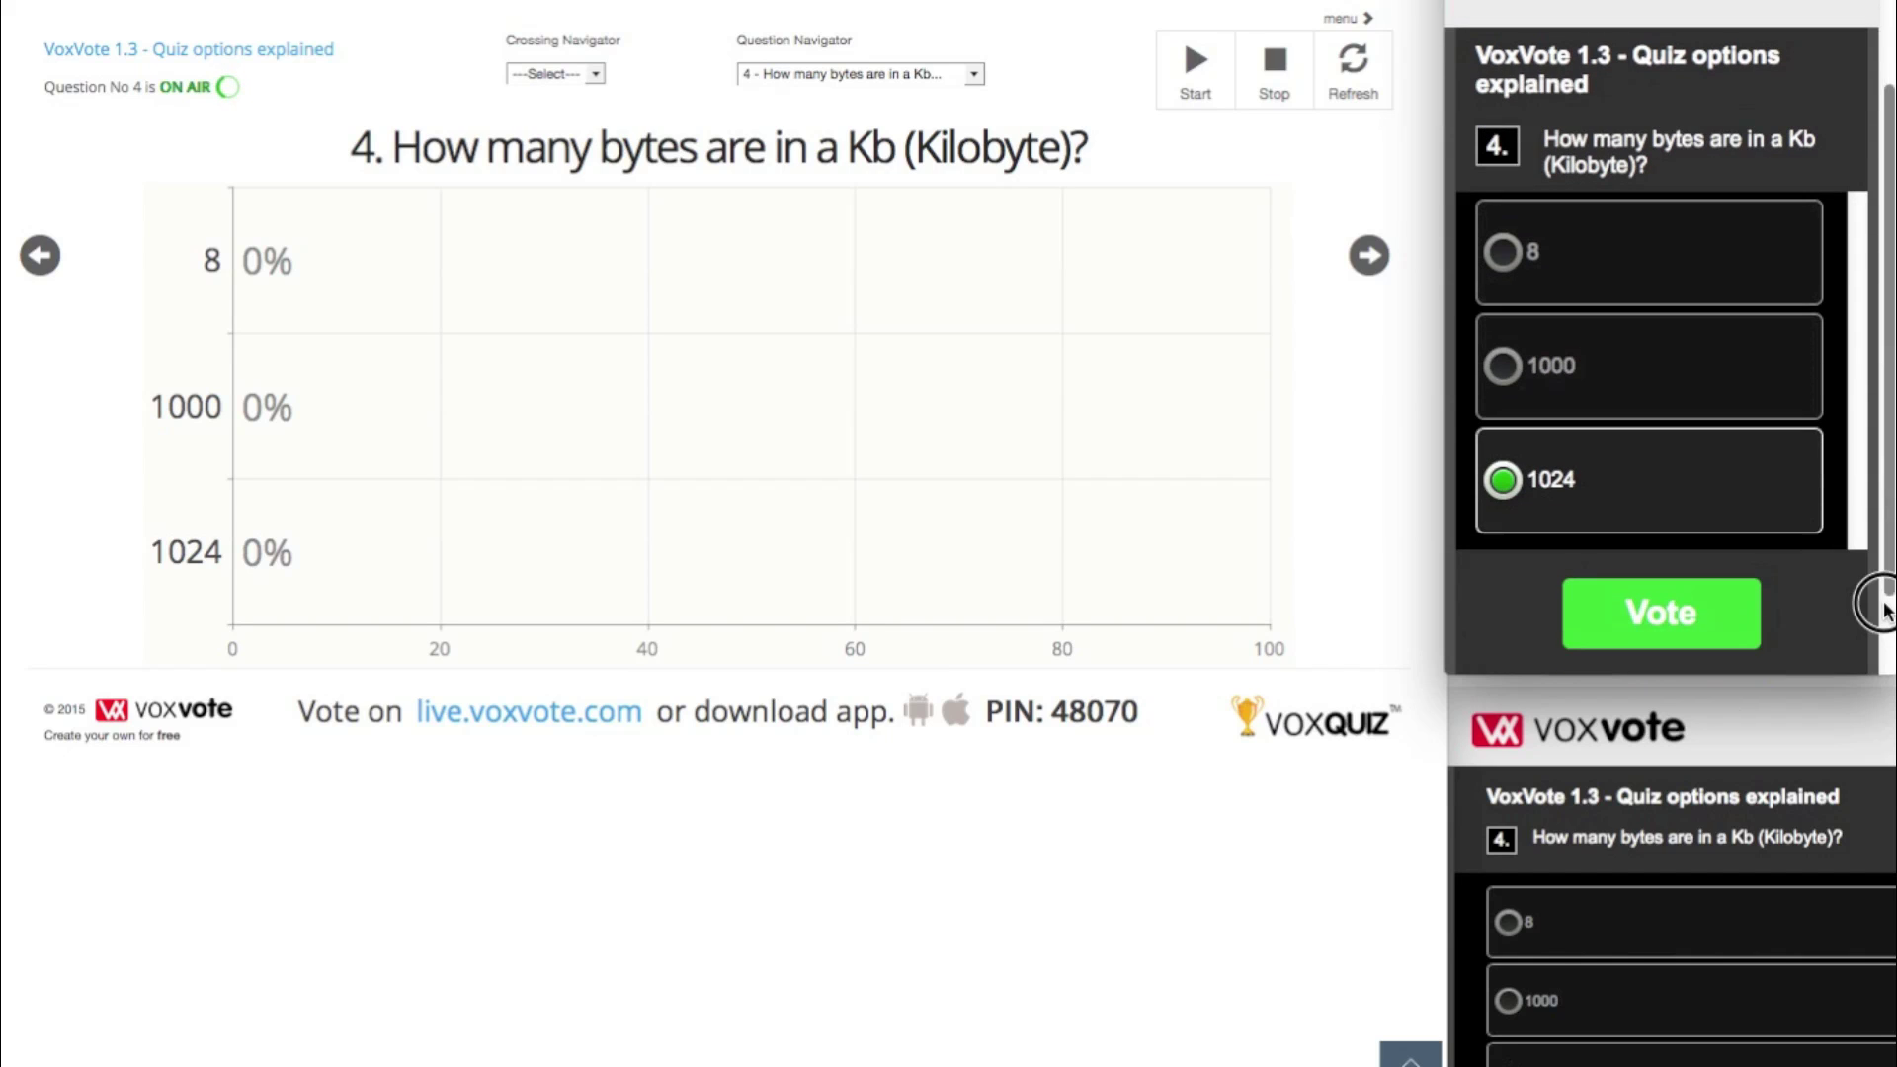
{"action": "left_click", "coordinate": [1707, 595]}
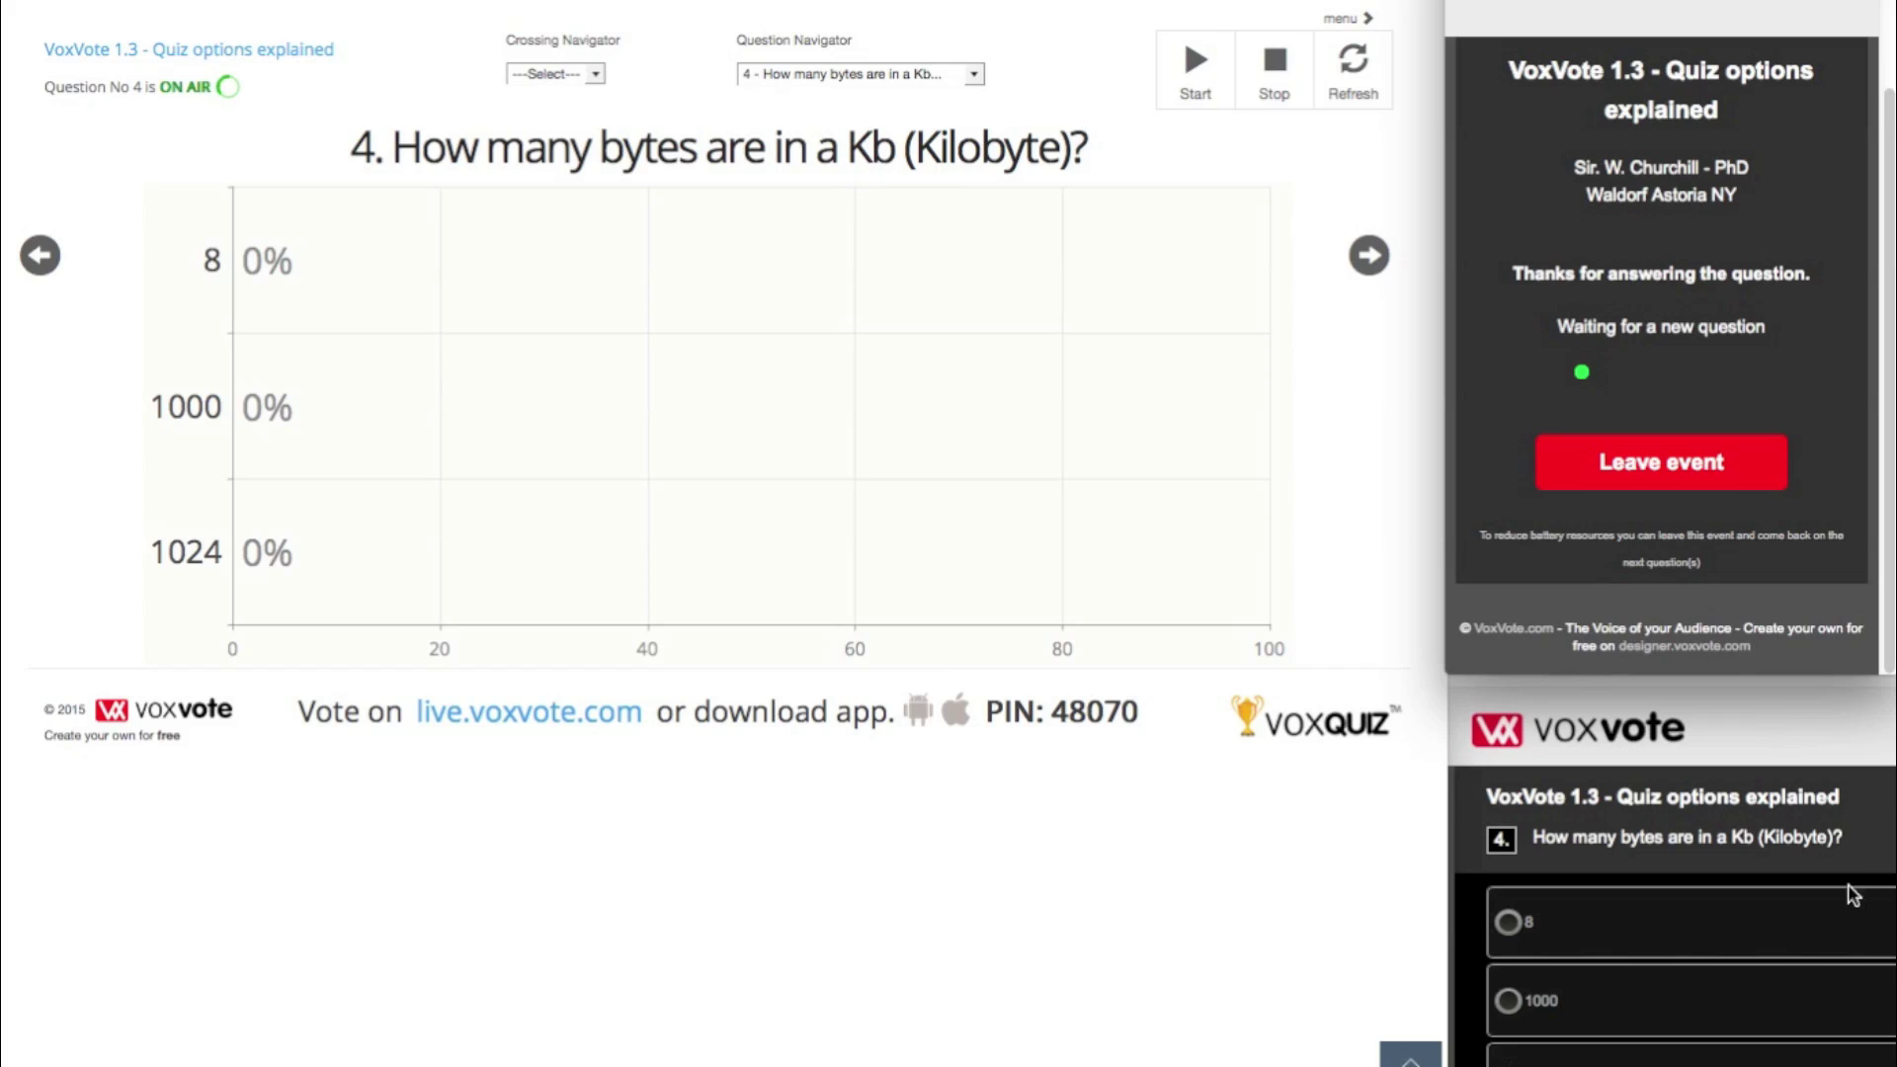
{"action": "left_click", "coordinate": [1670, 914]}
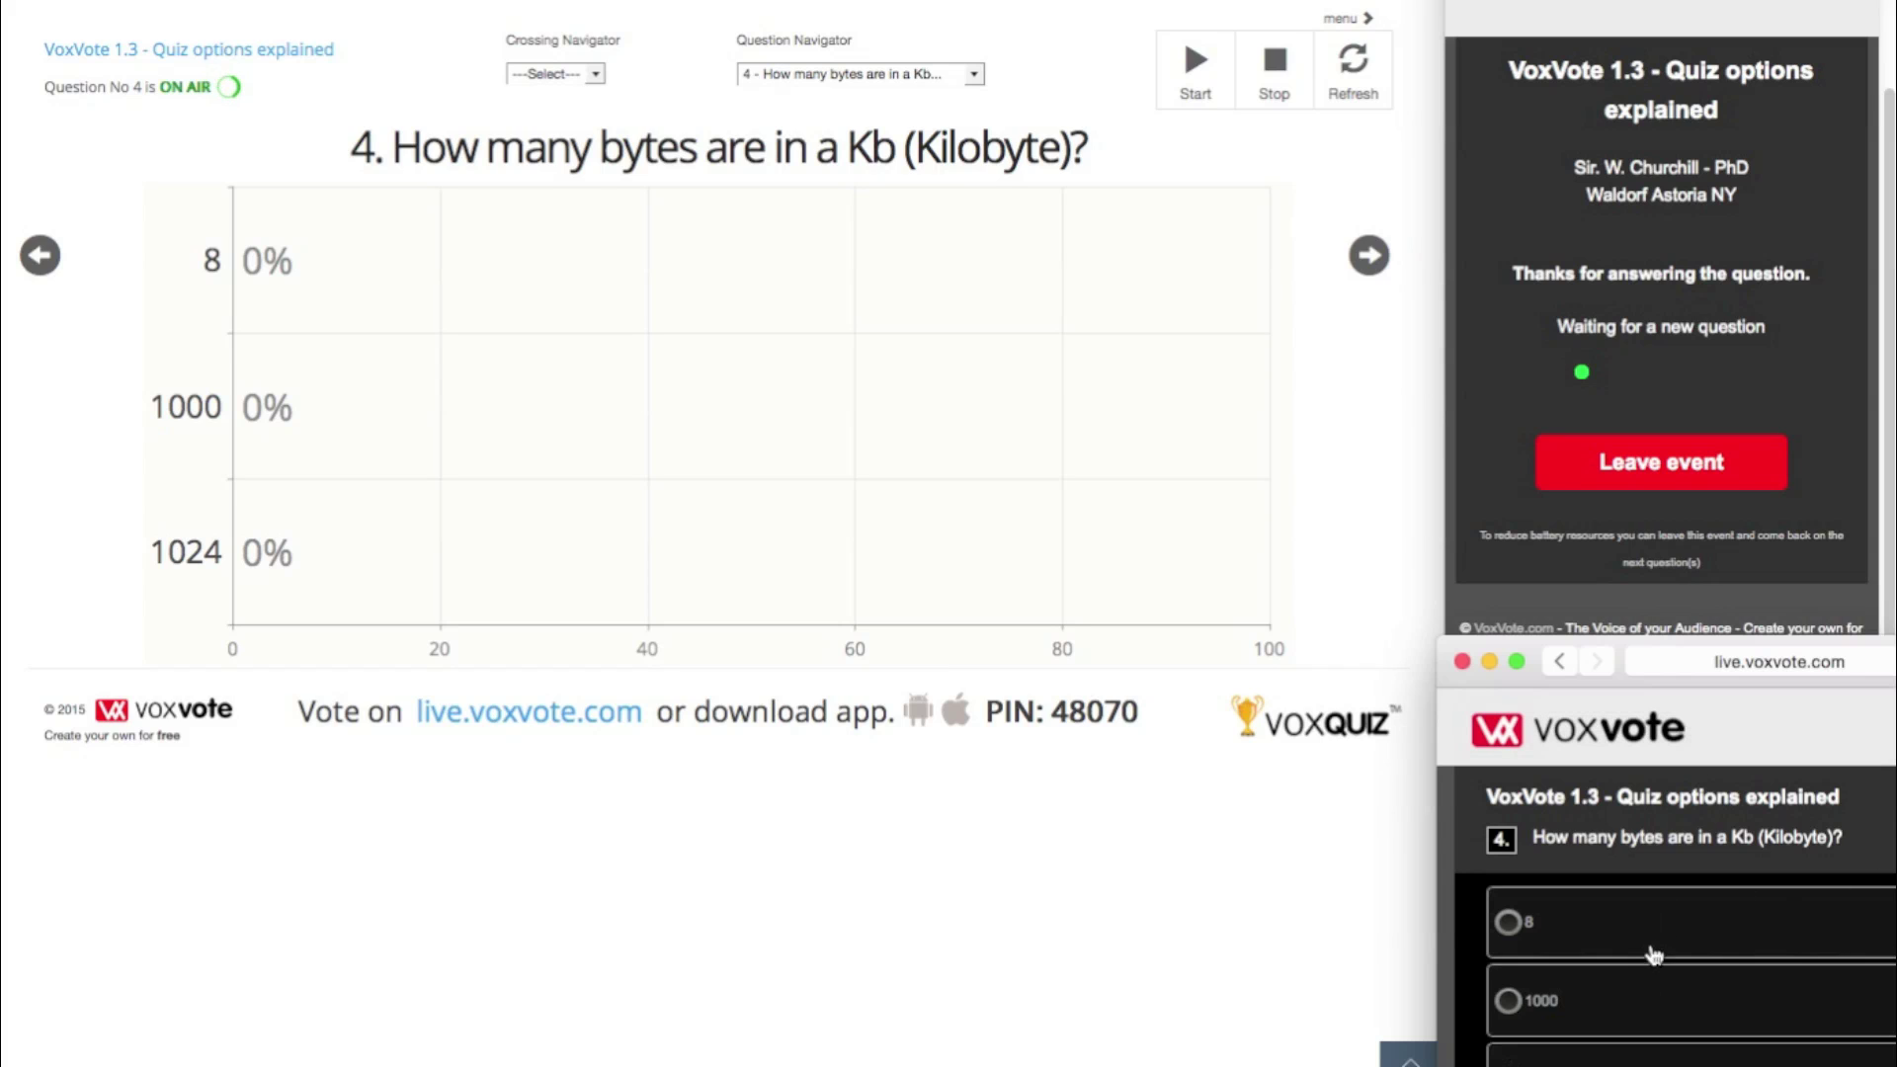
{"action": "left_click", "coordinate": [1519, 1003]}
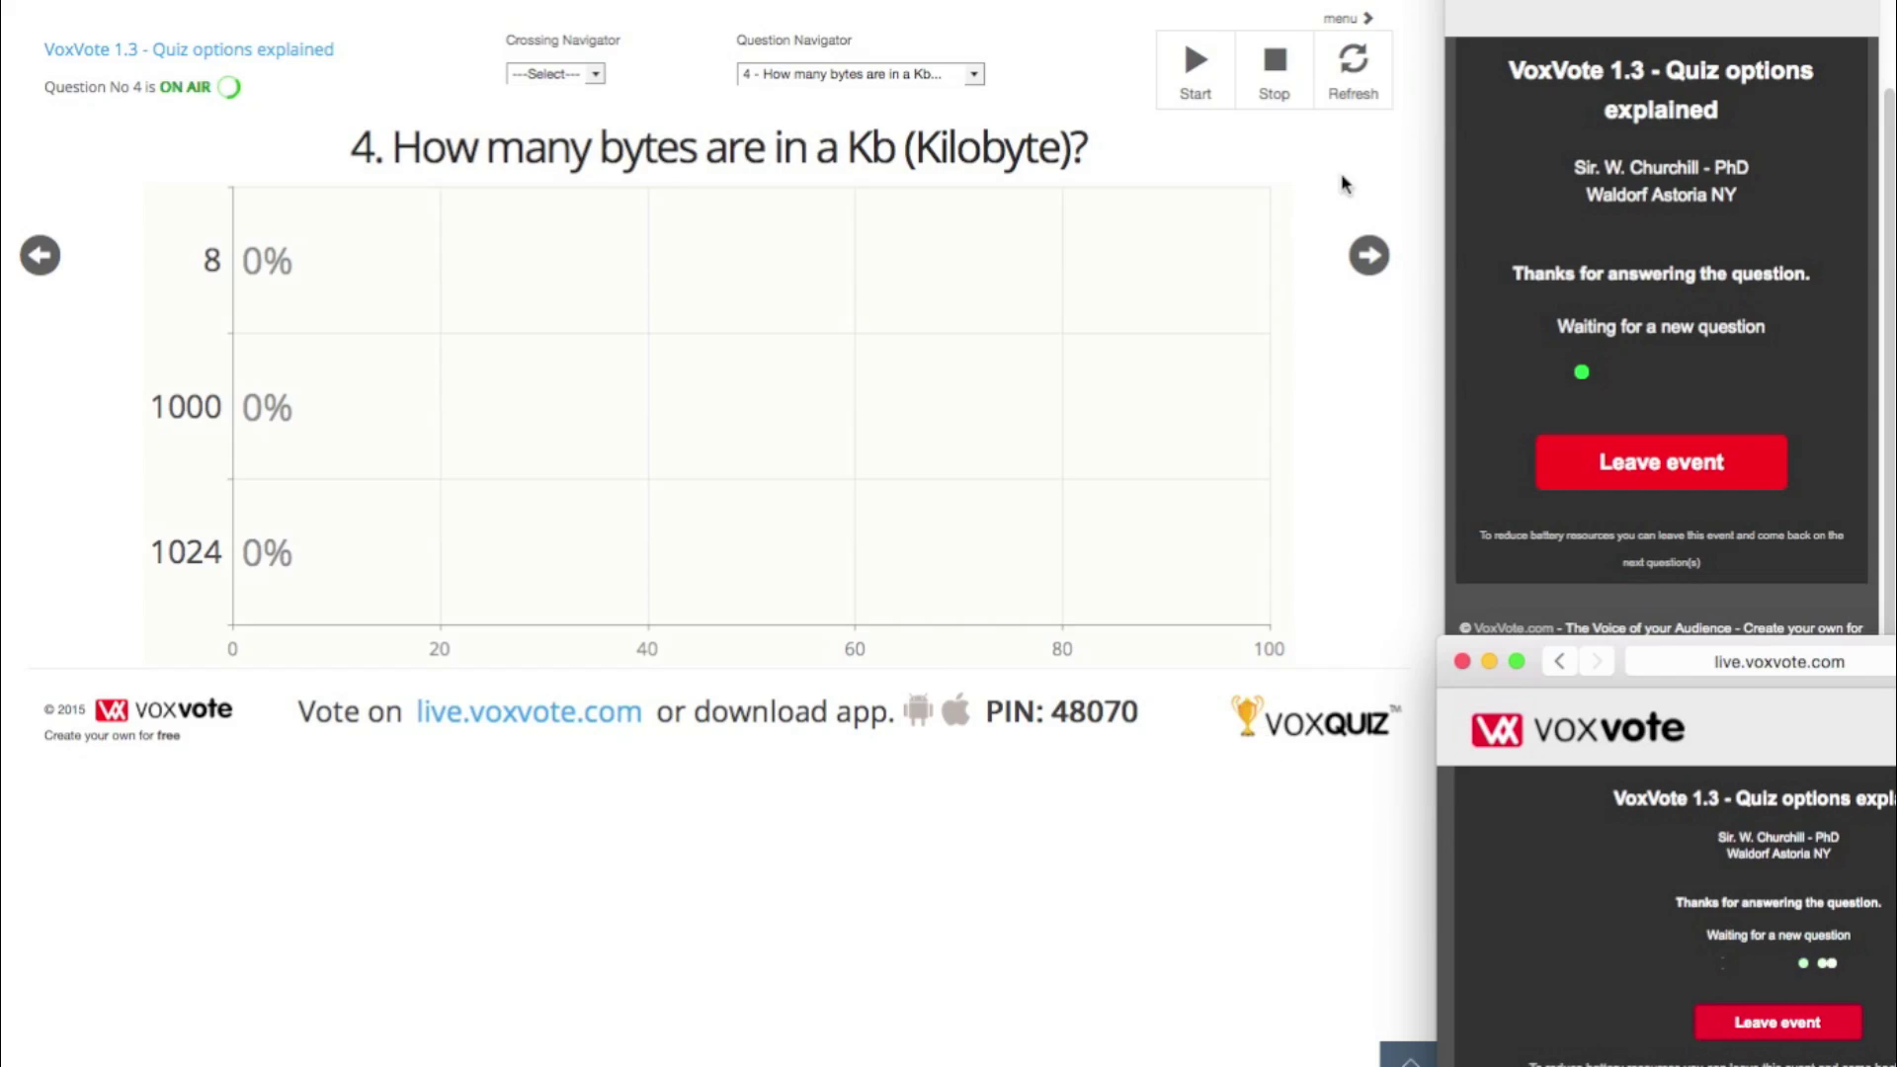
- Refresh question 4's chart to 8 voters, 50% each for 1000 and 1024, then open the Question Navigator
{"action": "left_click", "coordinate": [1355, 71]}
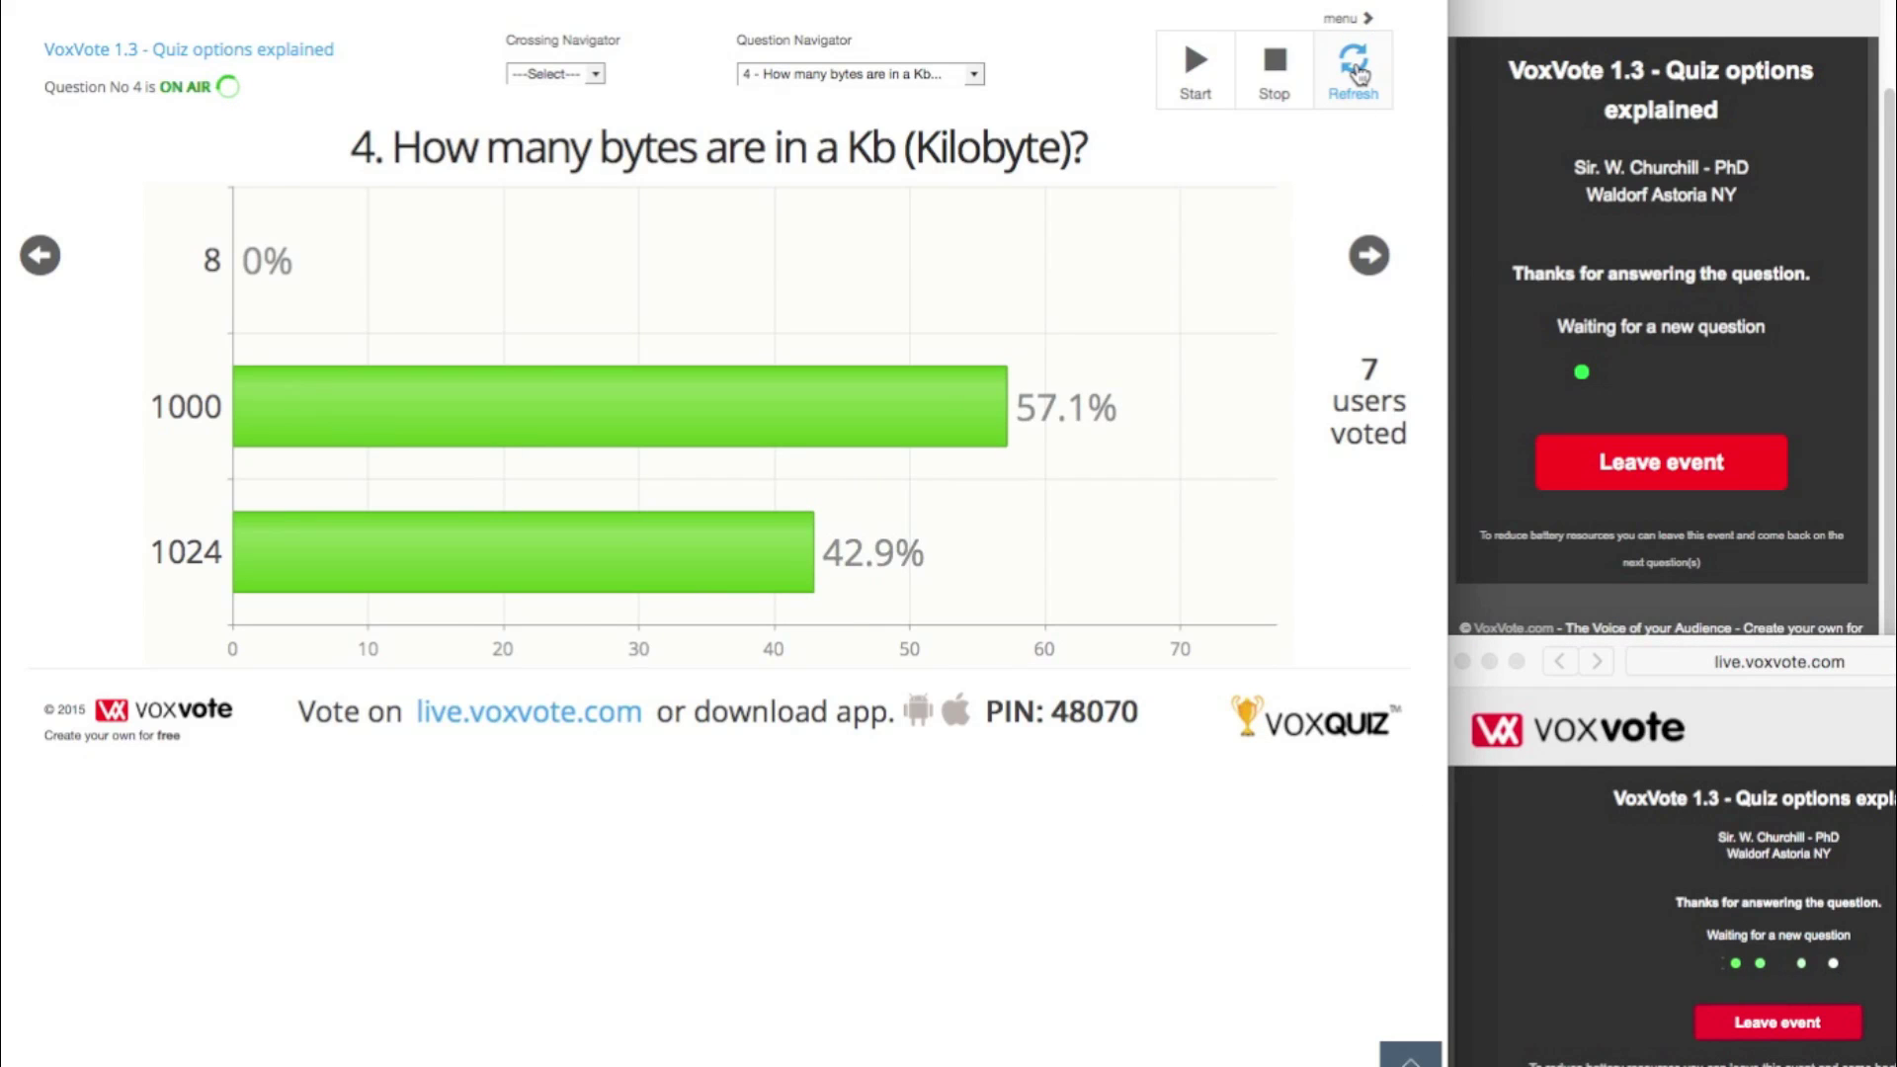
{"action": "left_click", "coordinate": [1359, 75]}
{"action": "left_click", "coordinate": [1360, 75]}
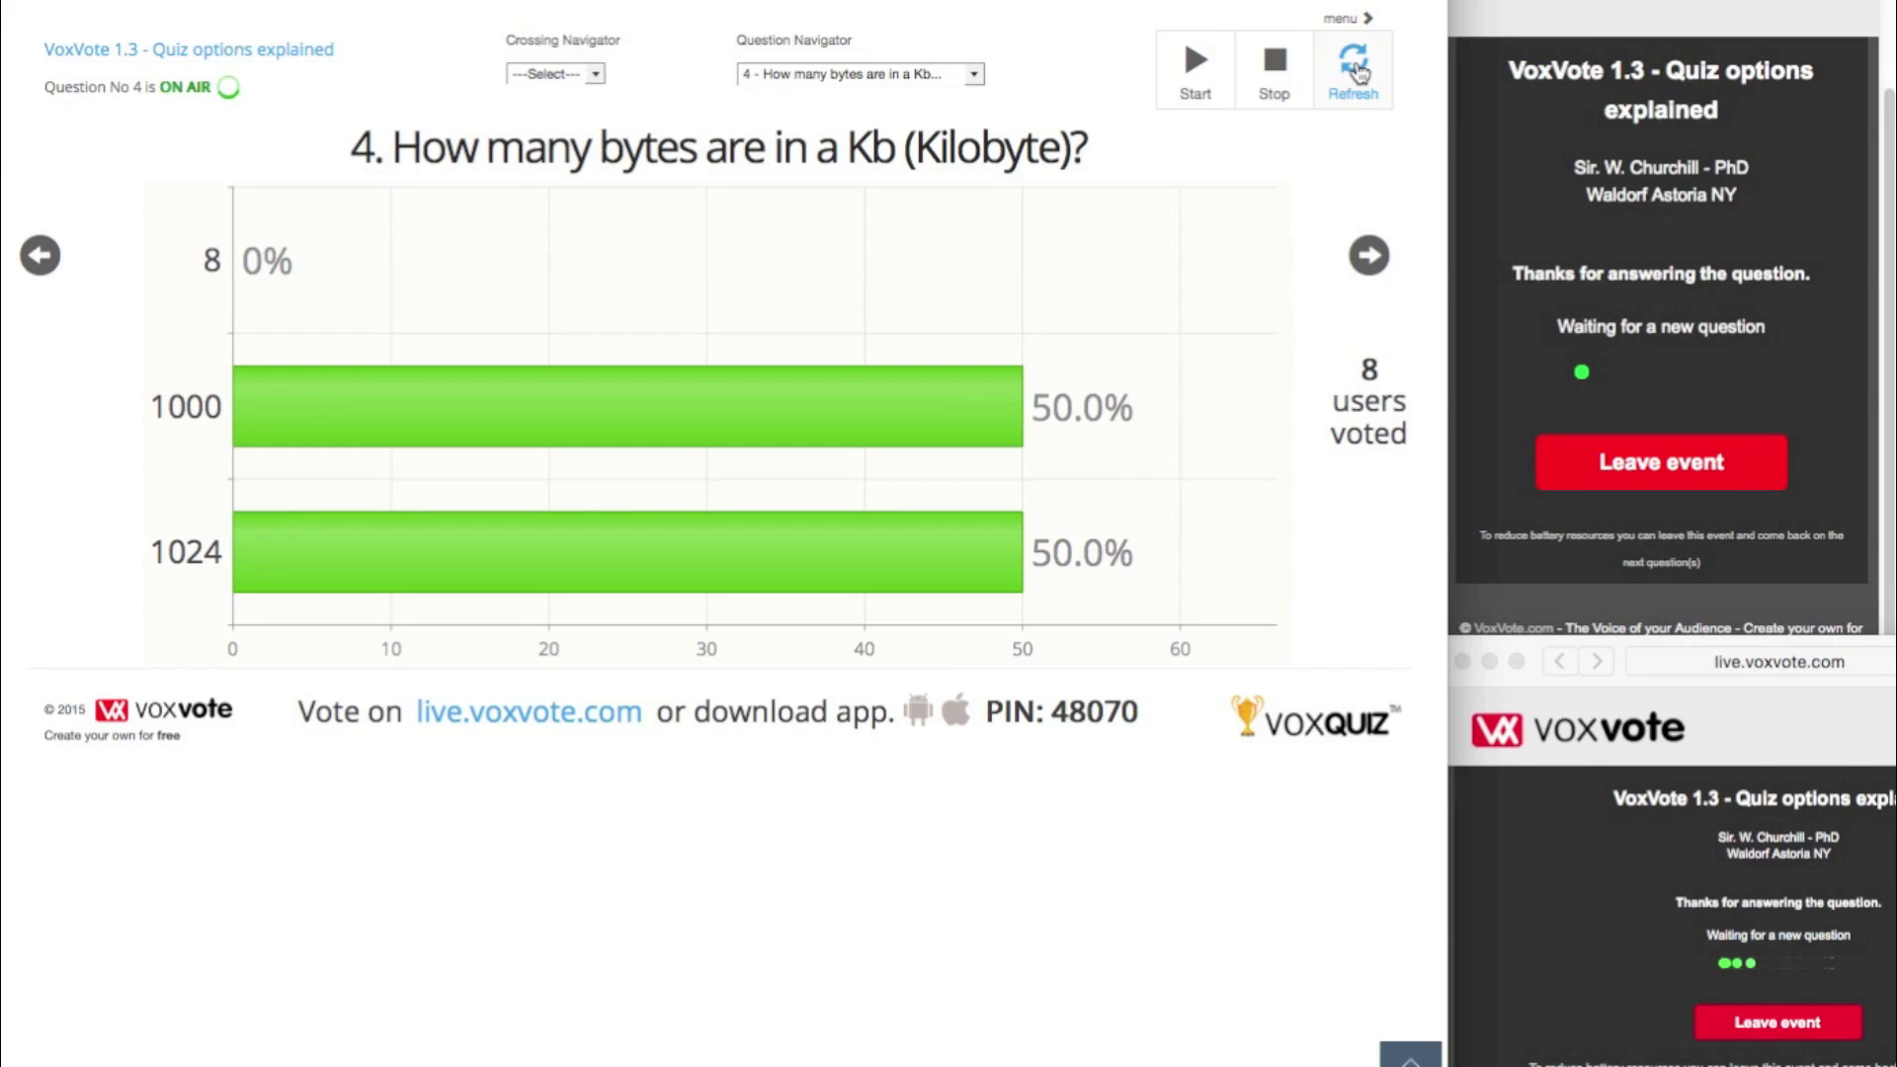
{"action": "left_click", "coordinate": [841, 73]}
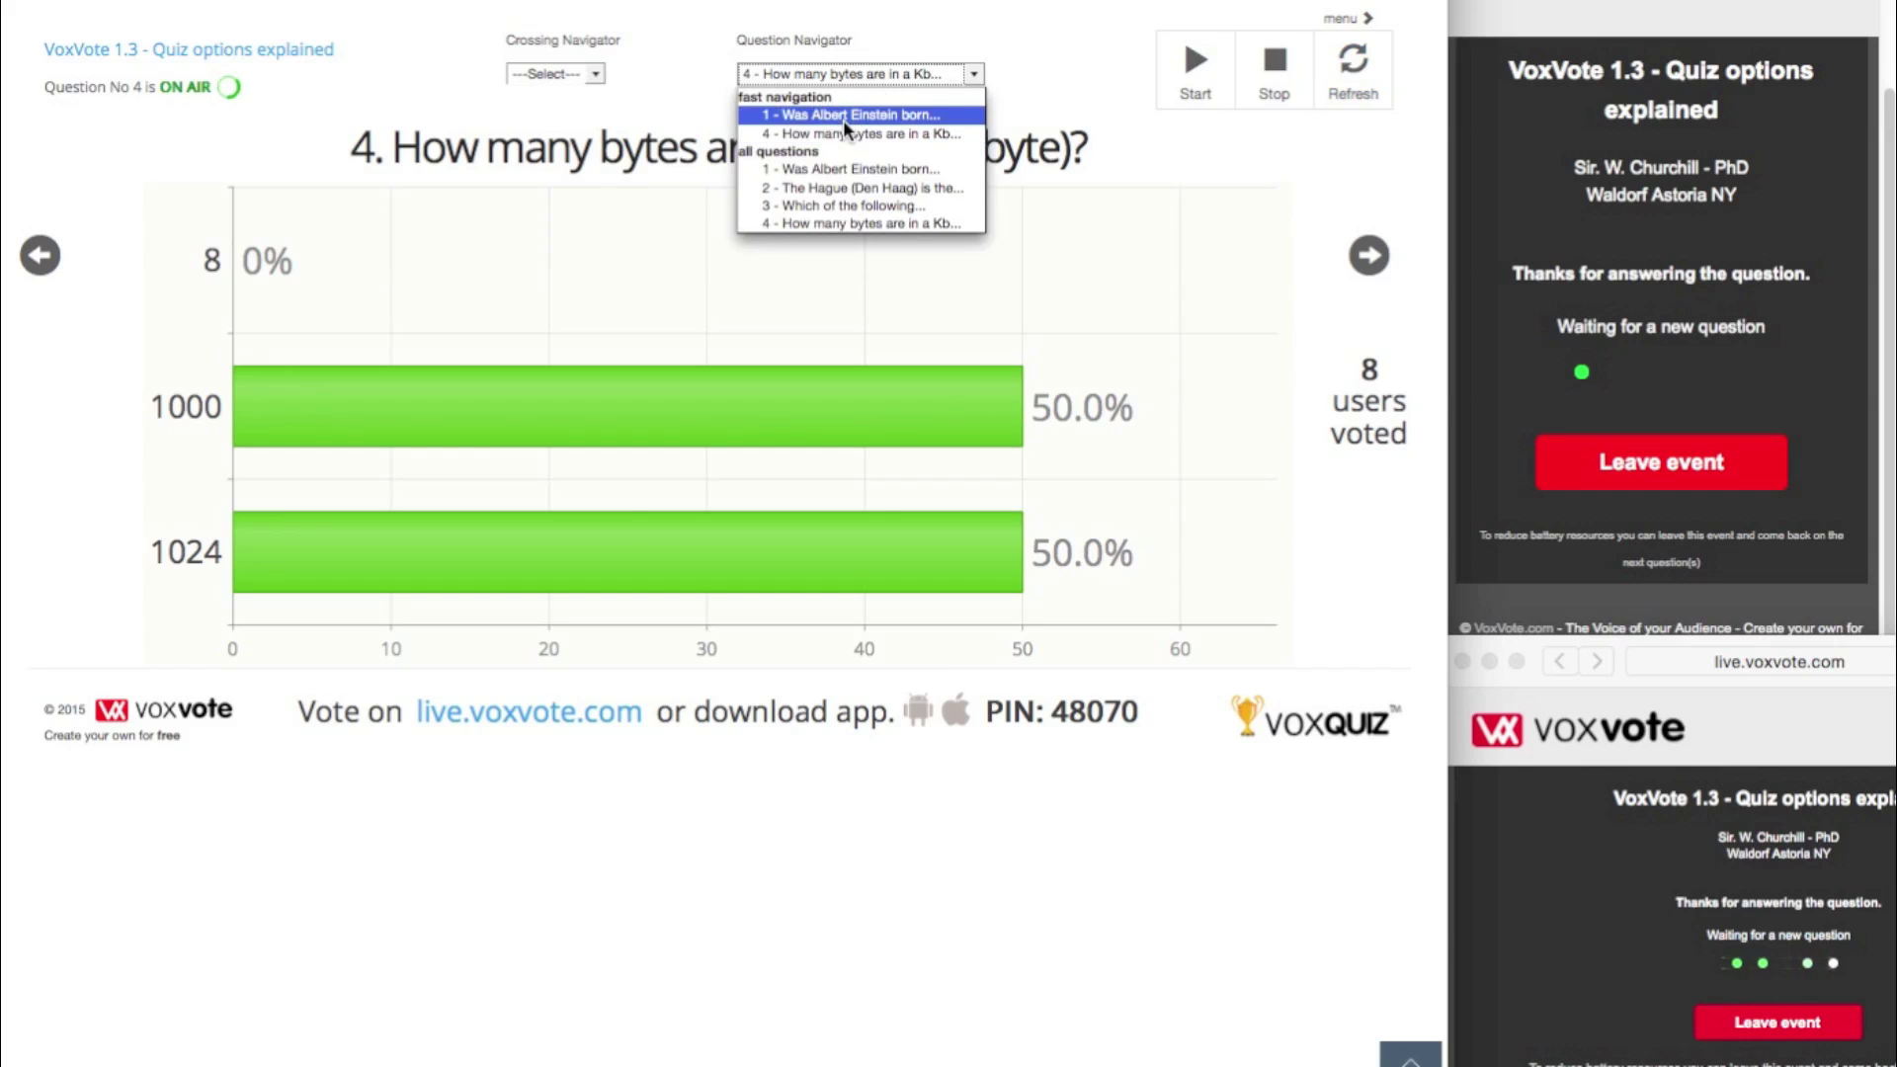
- Put question 1 on Einstein and Napoleon on air and vote True from the first voter screen
{"action": "left_click", "coordinate": [843, 170]}
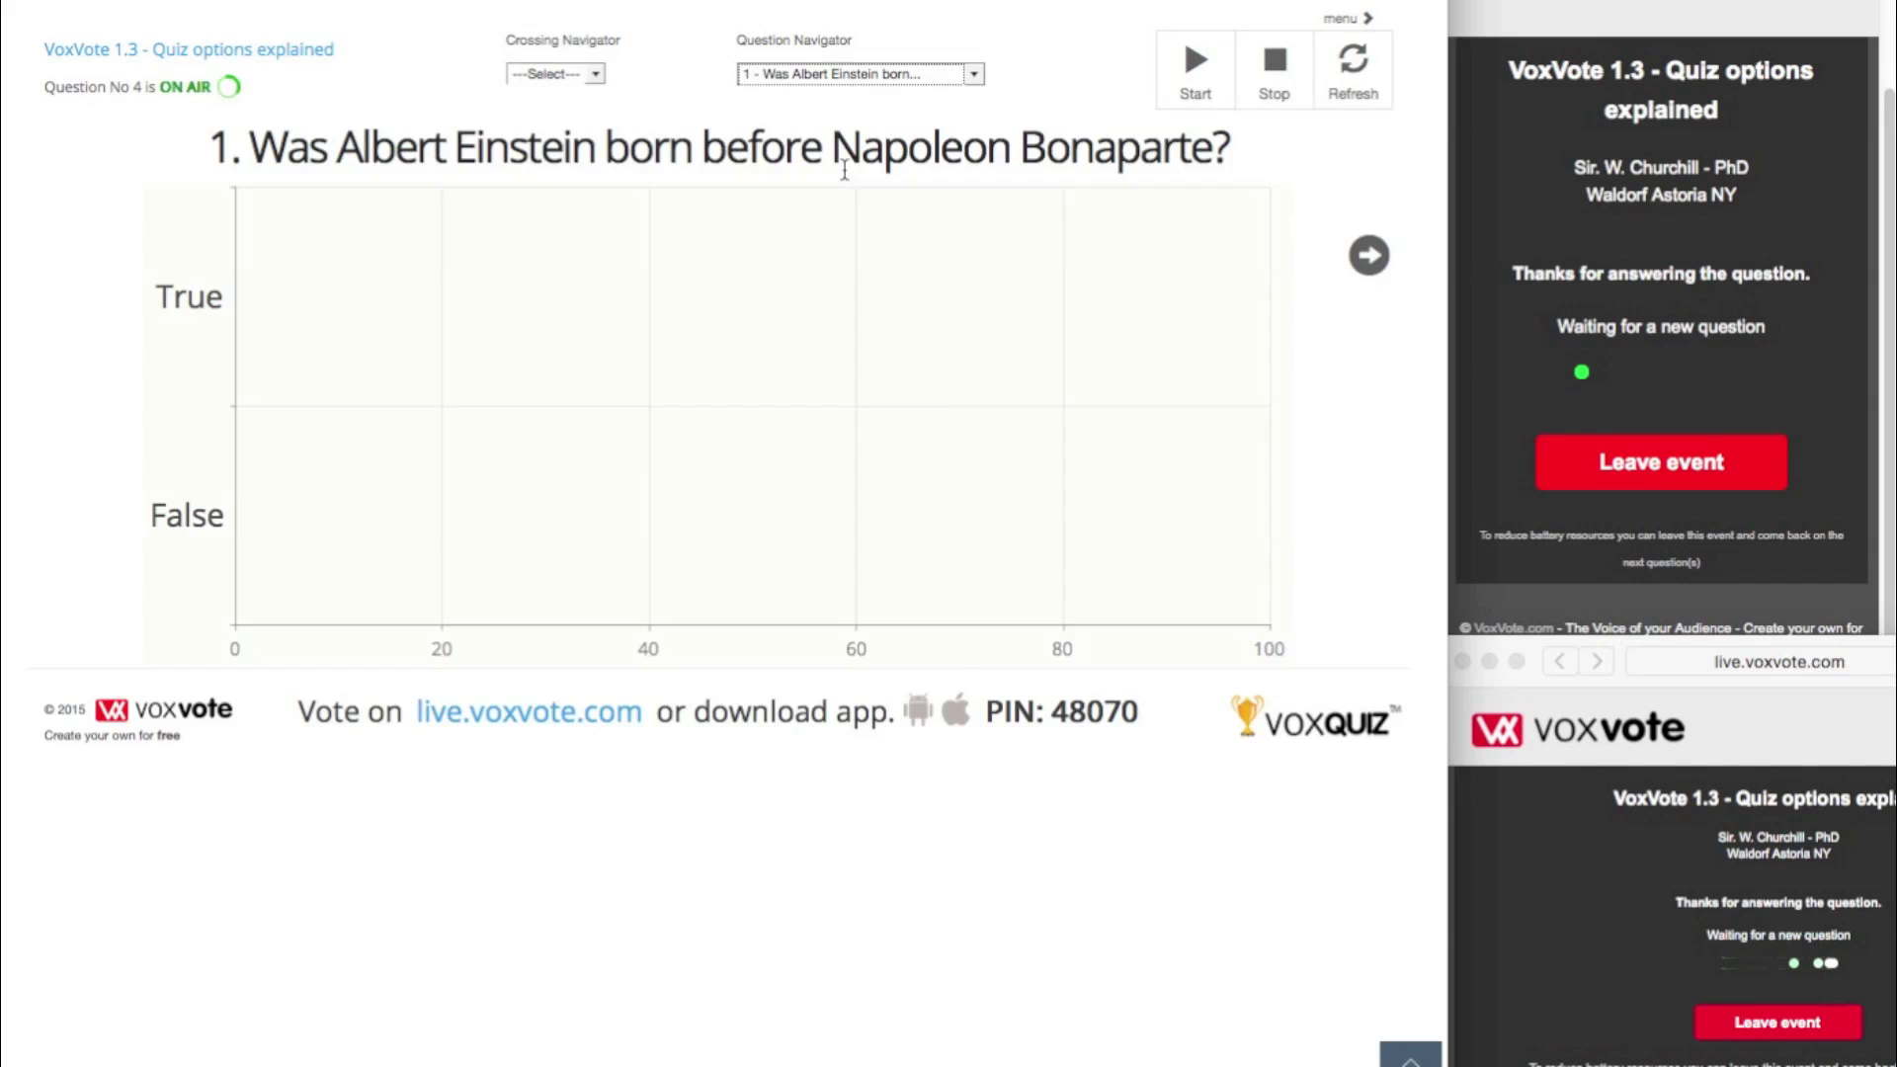
{"action": "left_click", "coordinate": [1195, 61]}
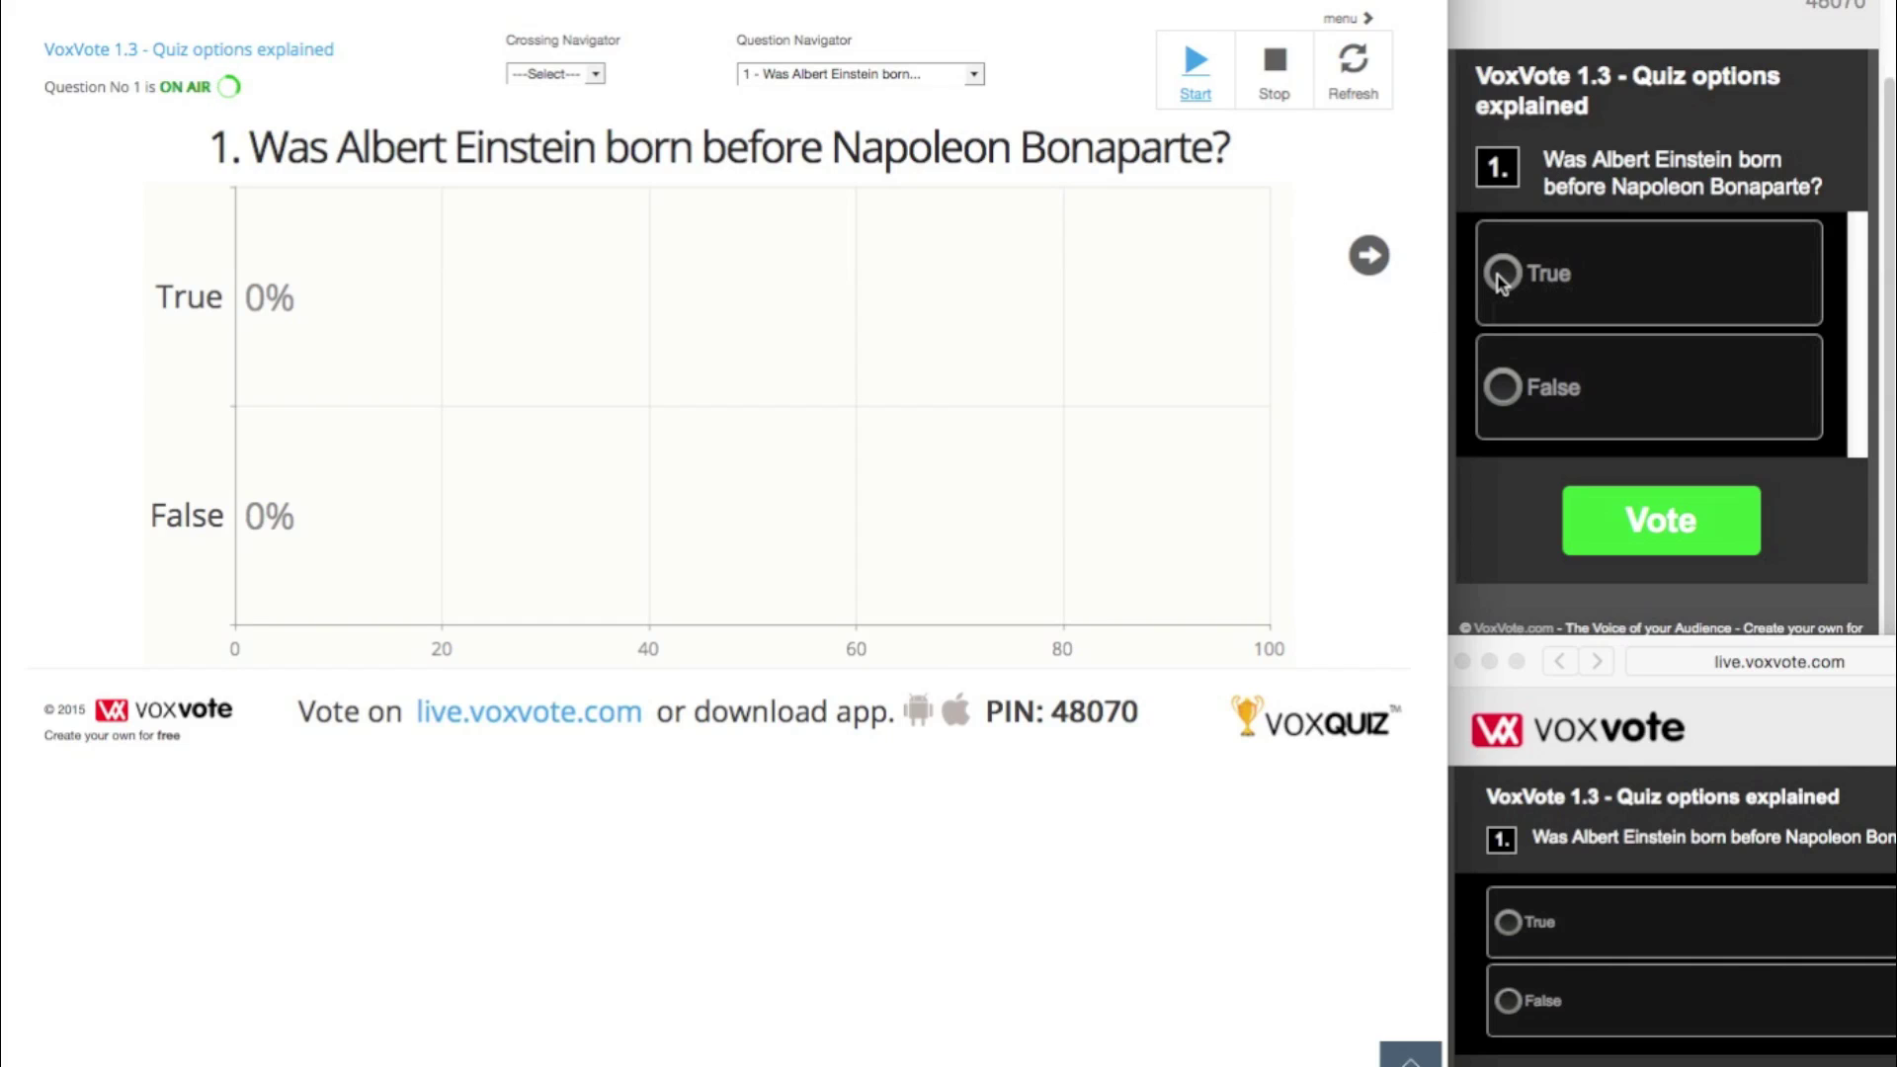
{"action": "left_click", "coordinate": [1502, 281]}
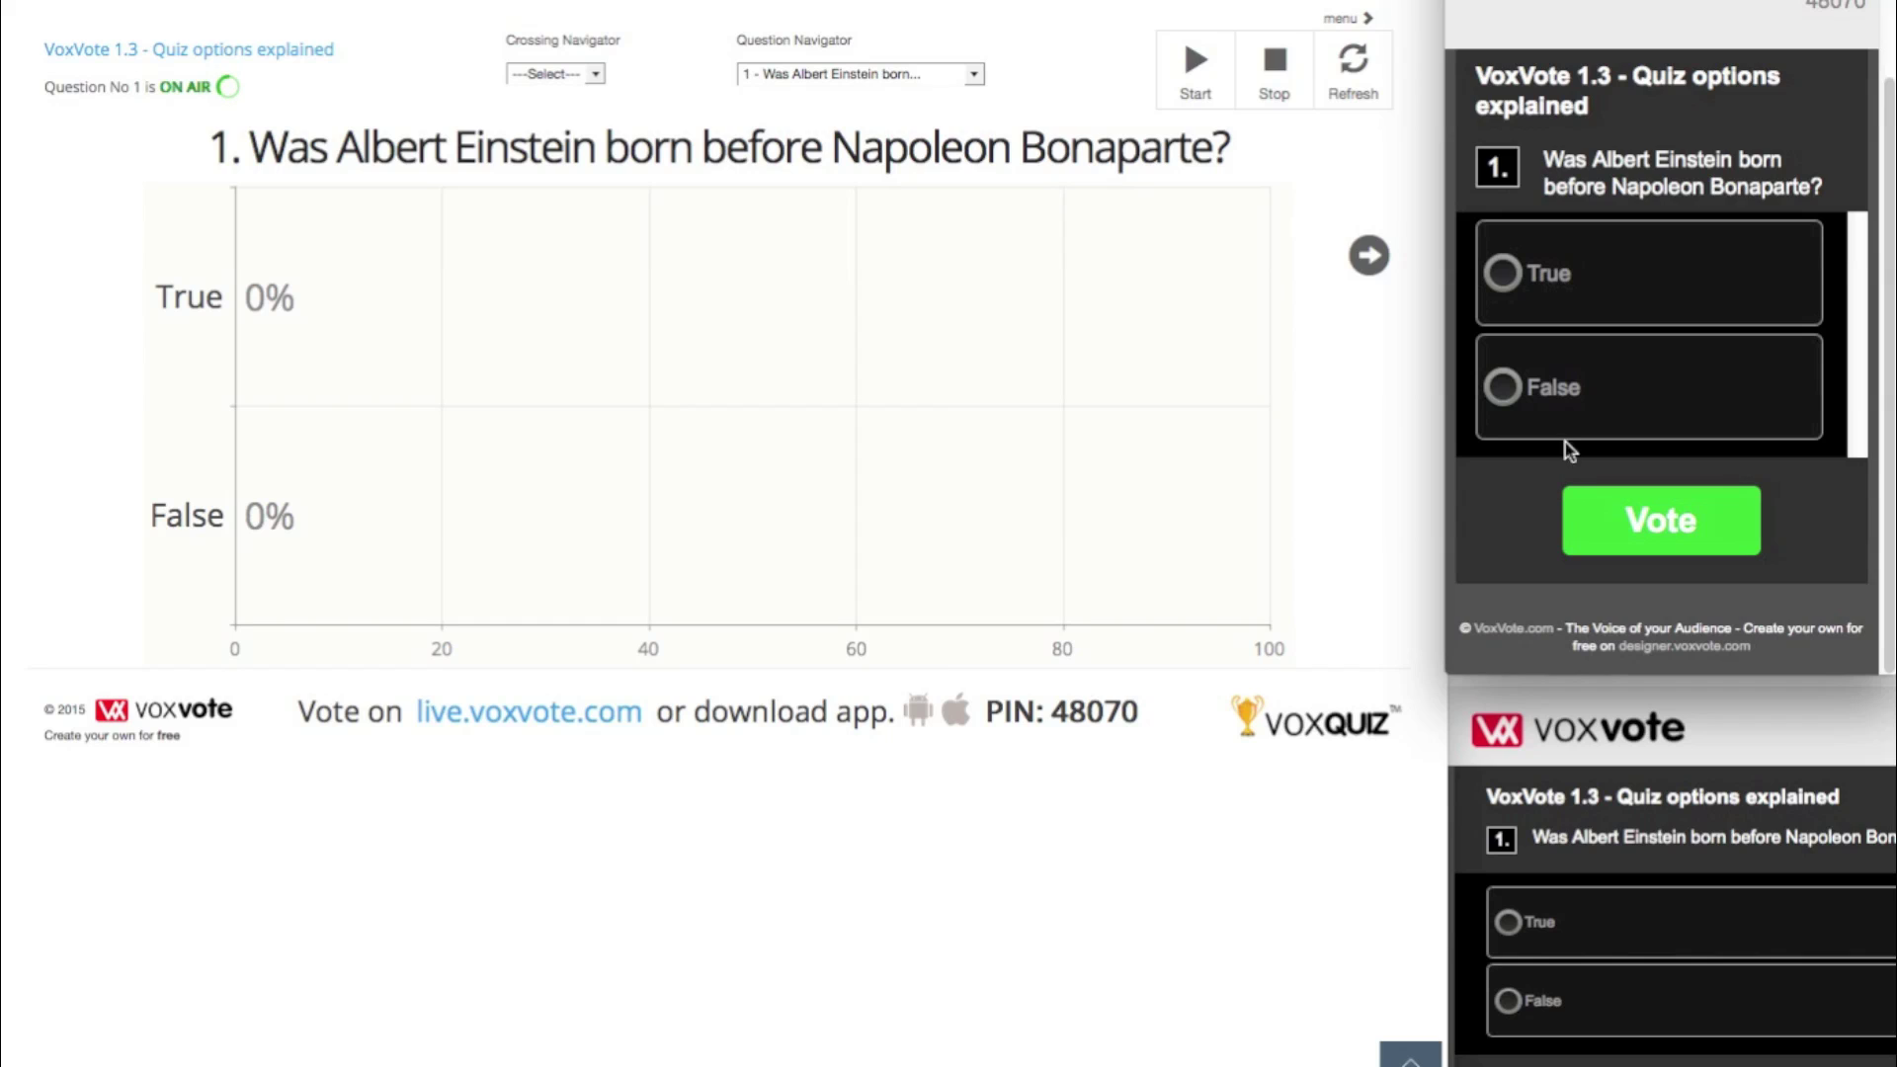
{"action": "left_click", "coordinate": [1505, 266]}
{"action": "left_click", "coordinate": [1669, 523]}
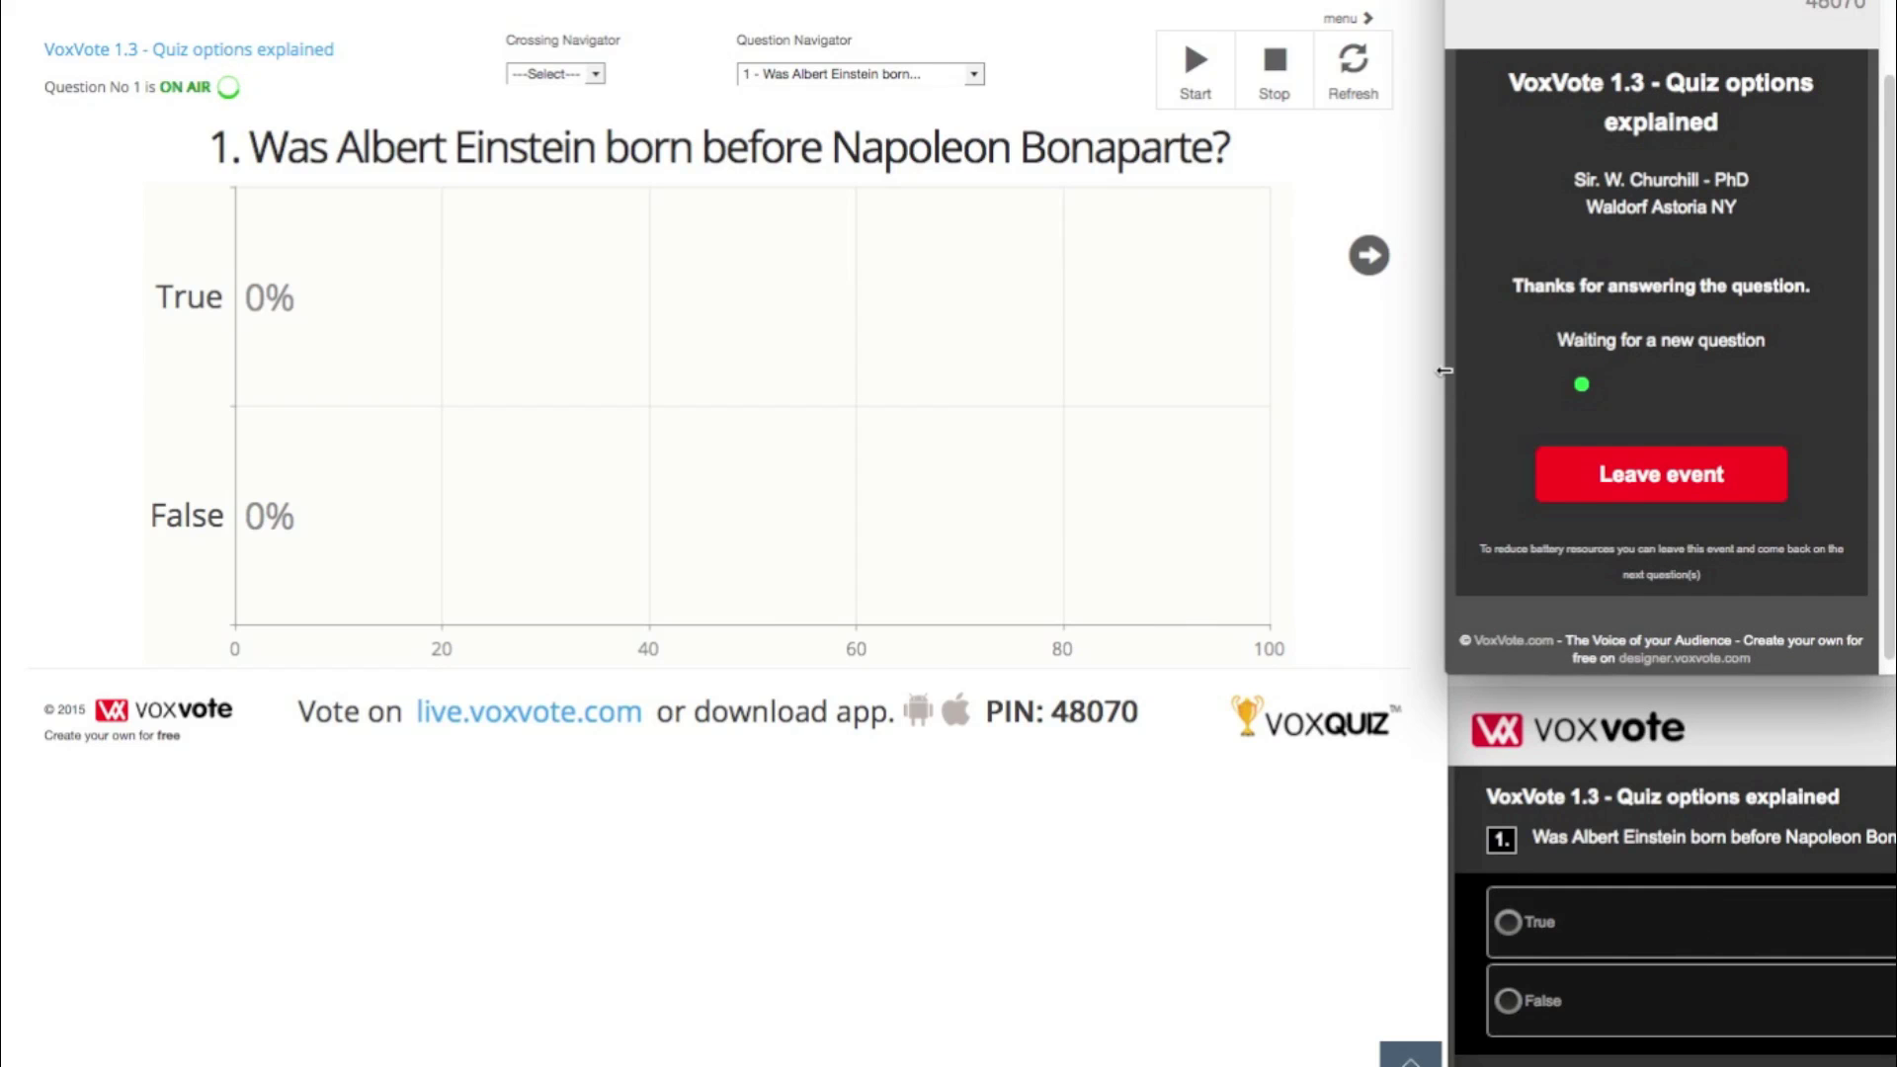
- Vote True from the second voter screen, refresh to 75% True / 25% False, then advance to question 2
{"action": "left_click", "coordinate": [1353, 67]}
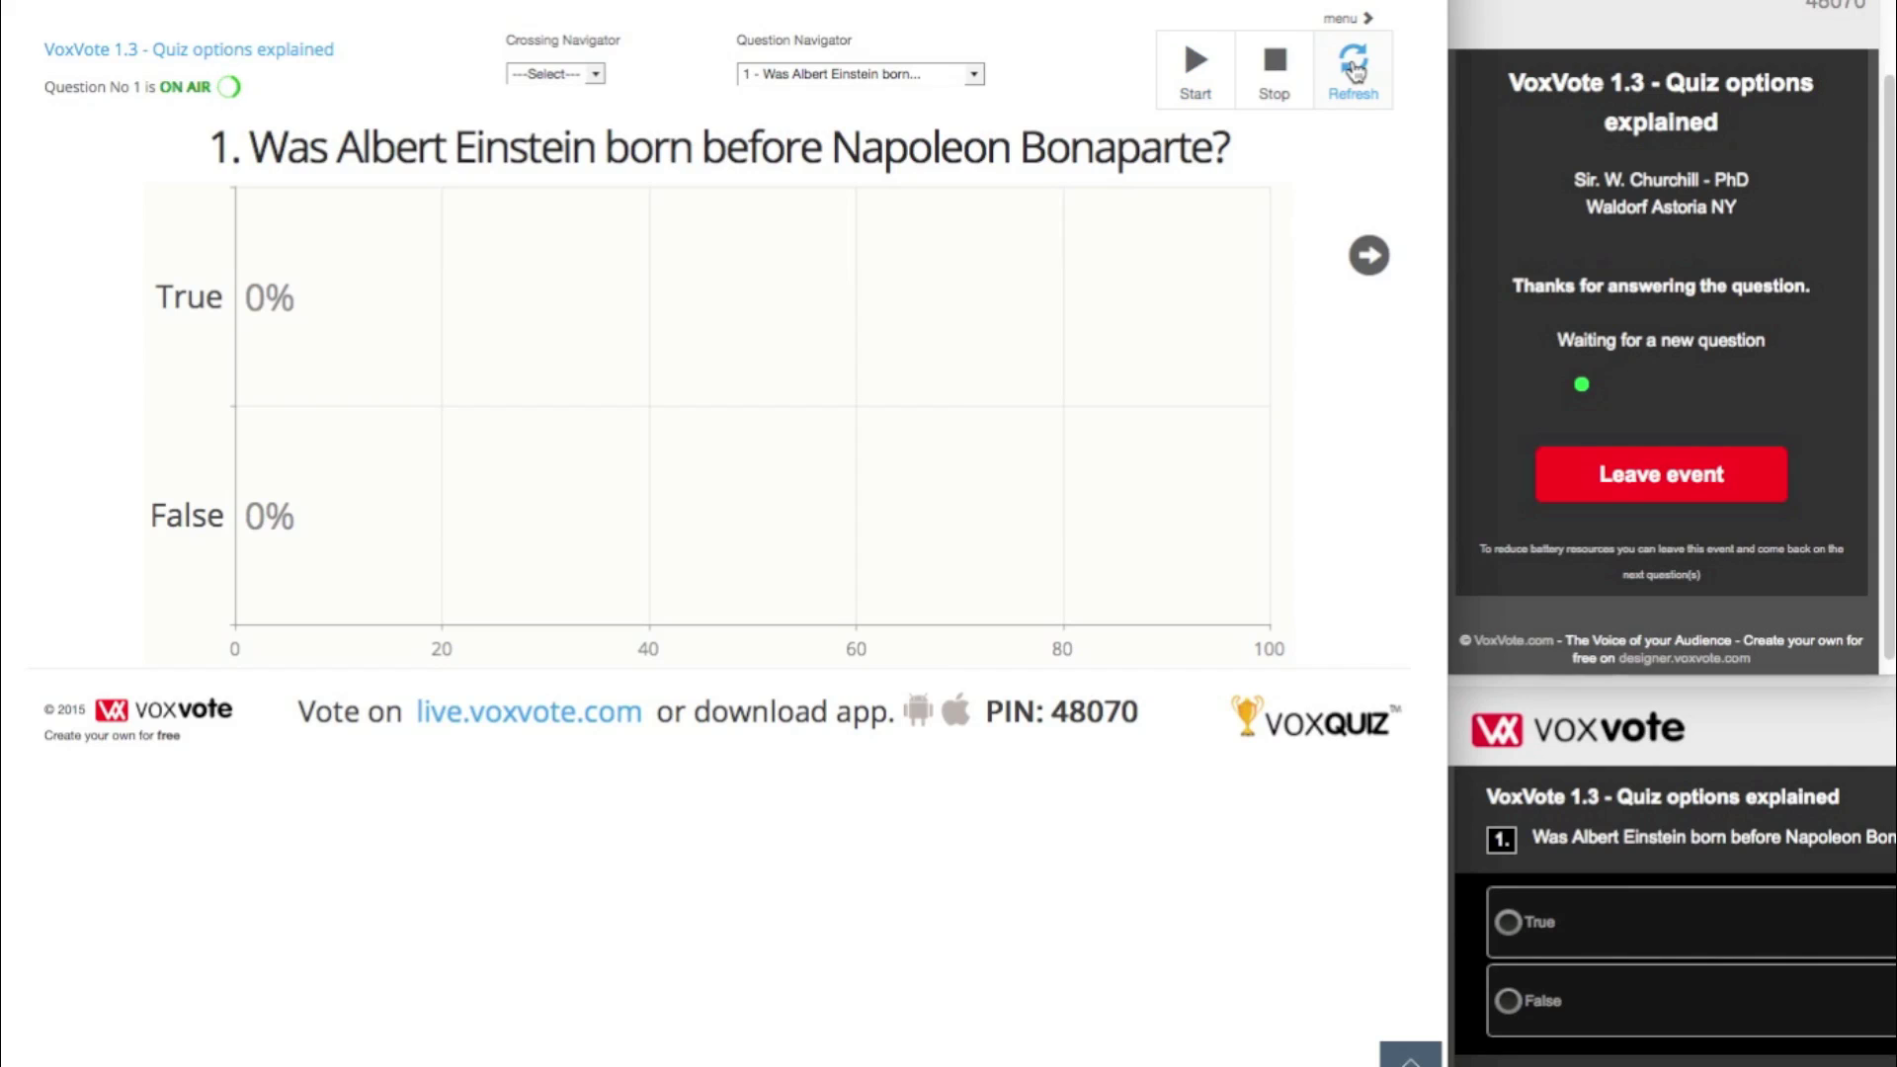
{"action": "left_click", "coordinate": [1647, 917]}
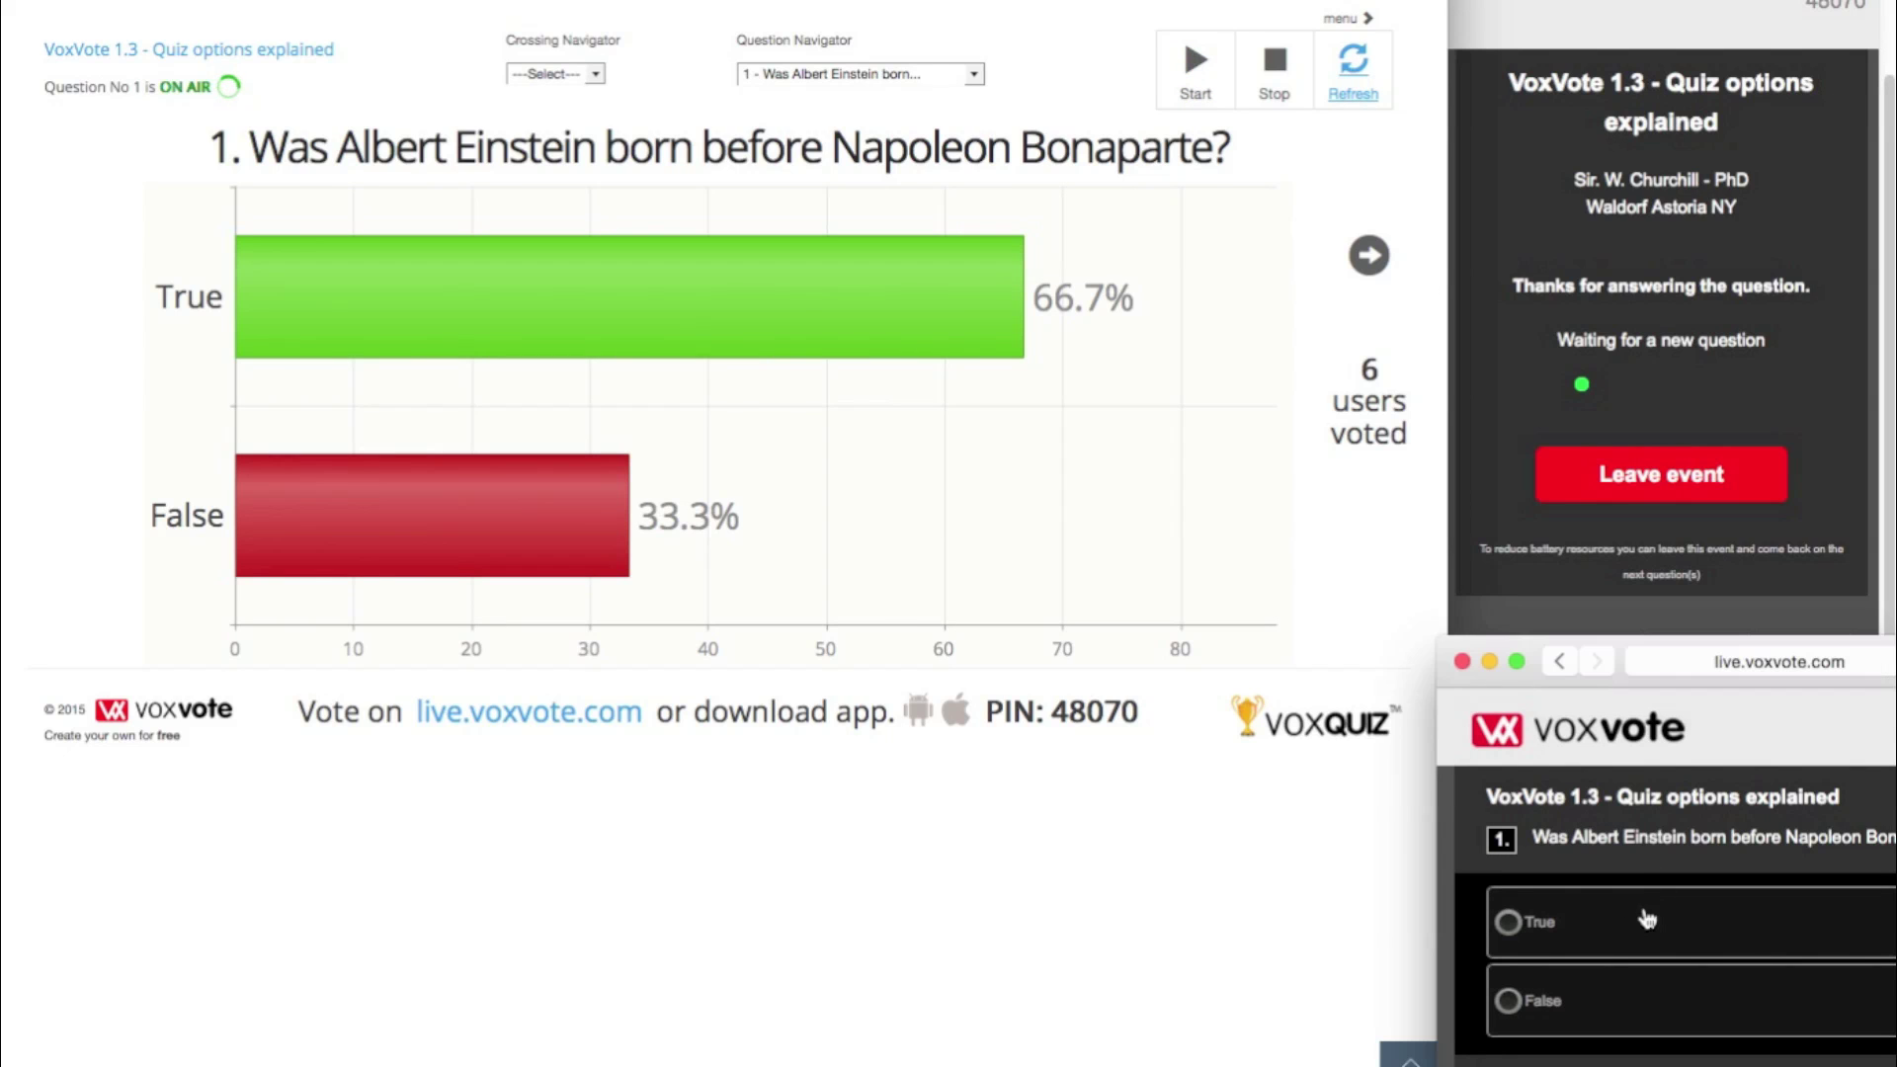
{"action": "left_click", "coordinate": [1646, 918]}
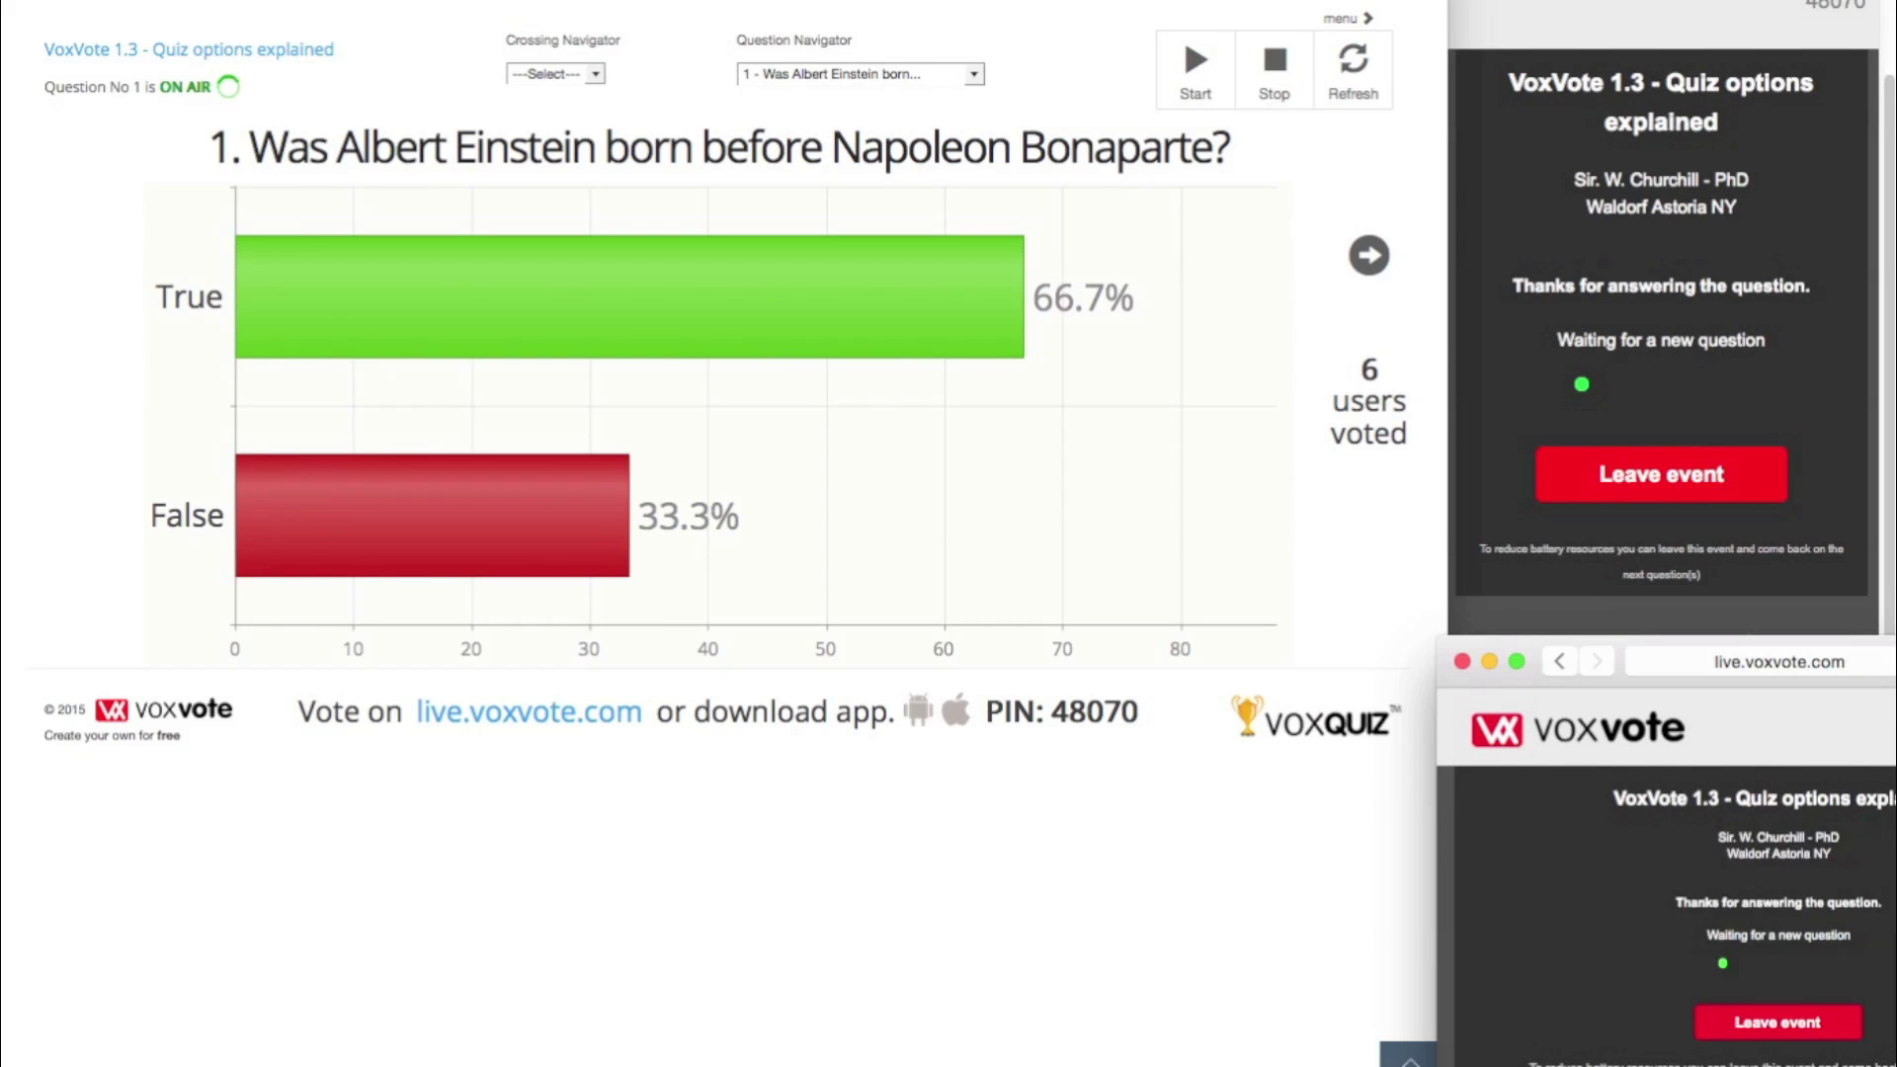
{"action": "left_click", "coordinate": [1352, 65]}
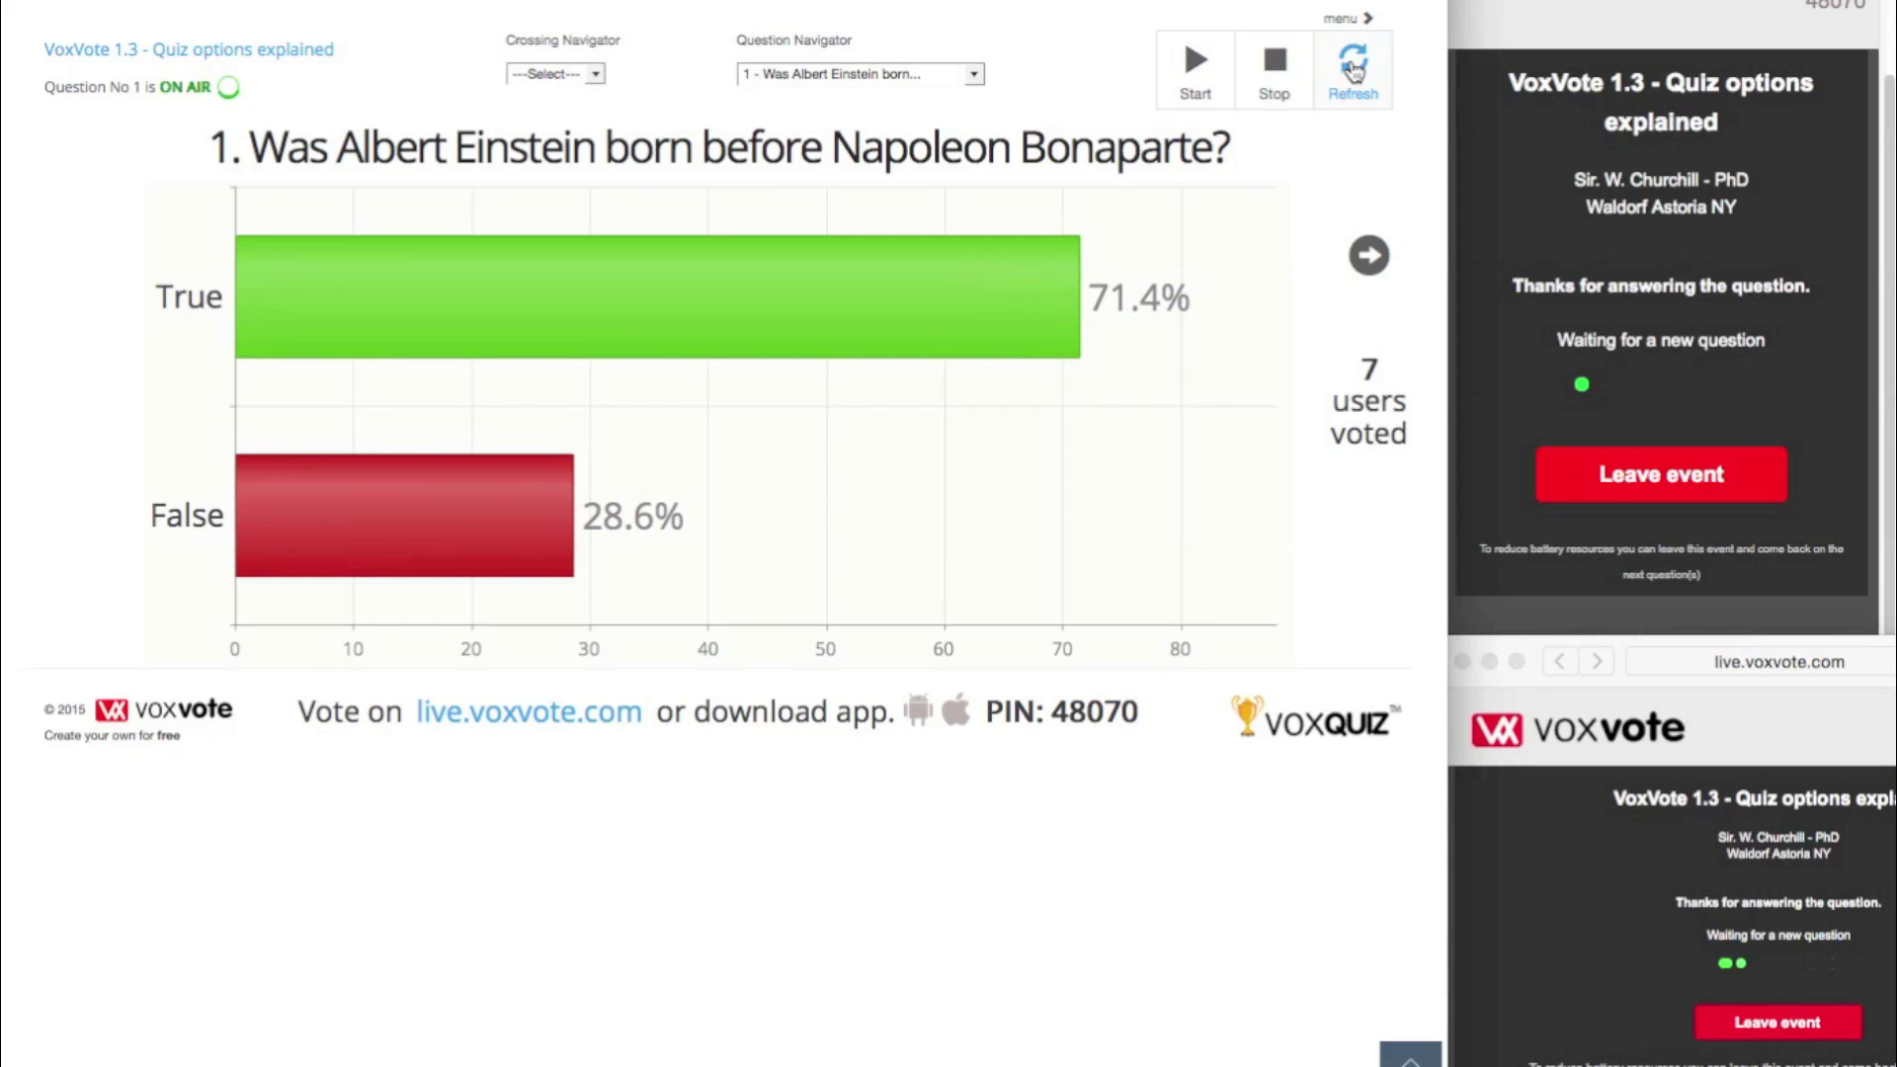
{"action": "left_click", "coordinate": [1353, 69]}
{"action": "left_click", "coordinate": [1353, 69]}
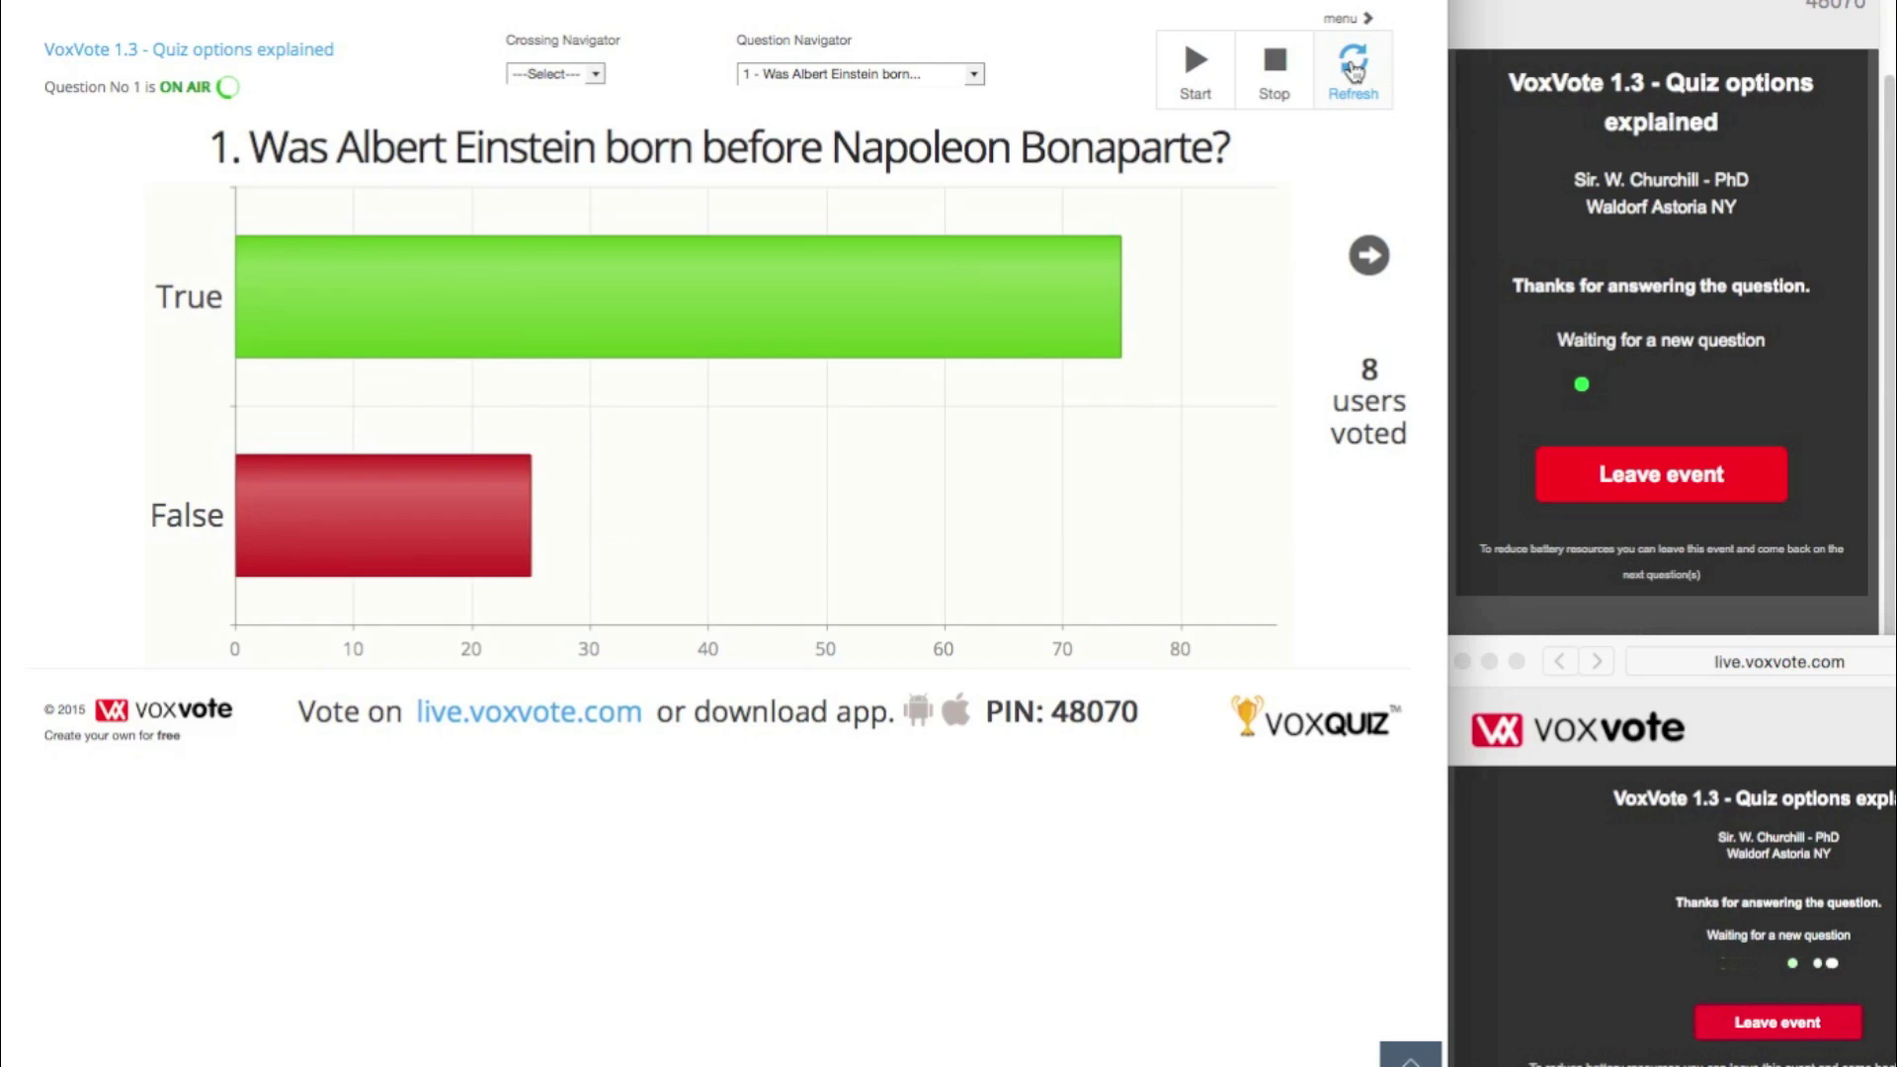
{"action": "left_click", "coordinate": [1353, 69]}
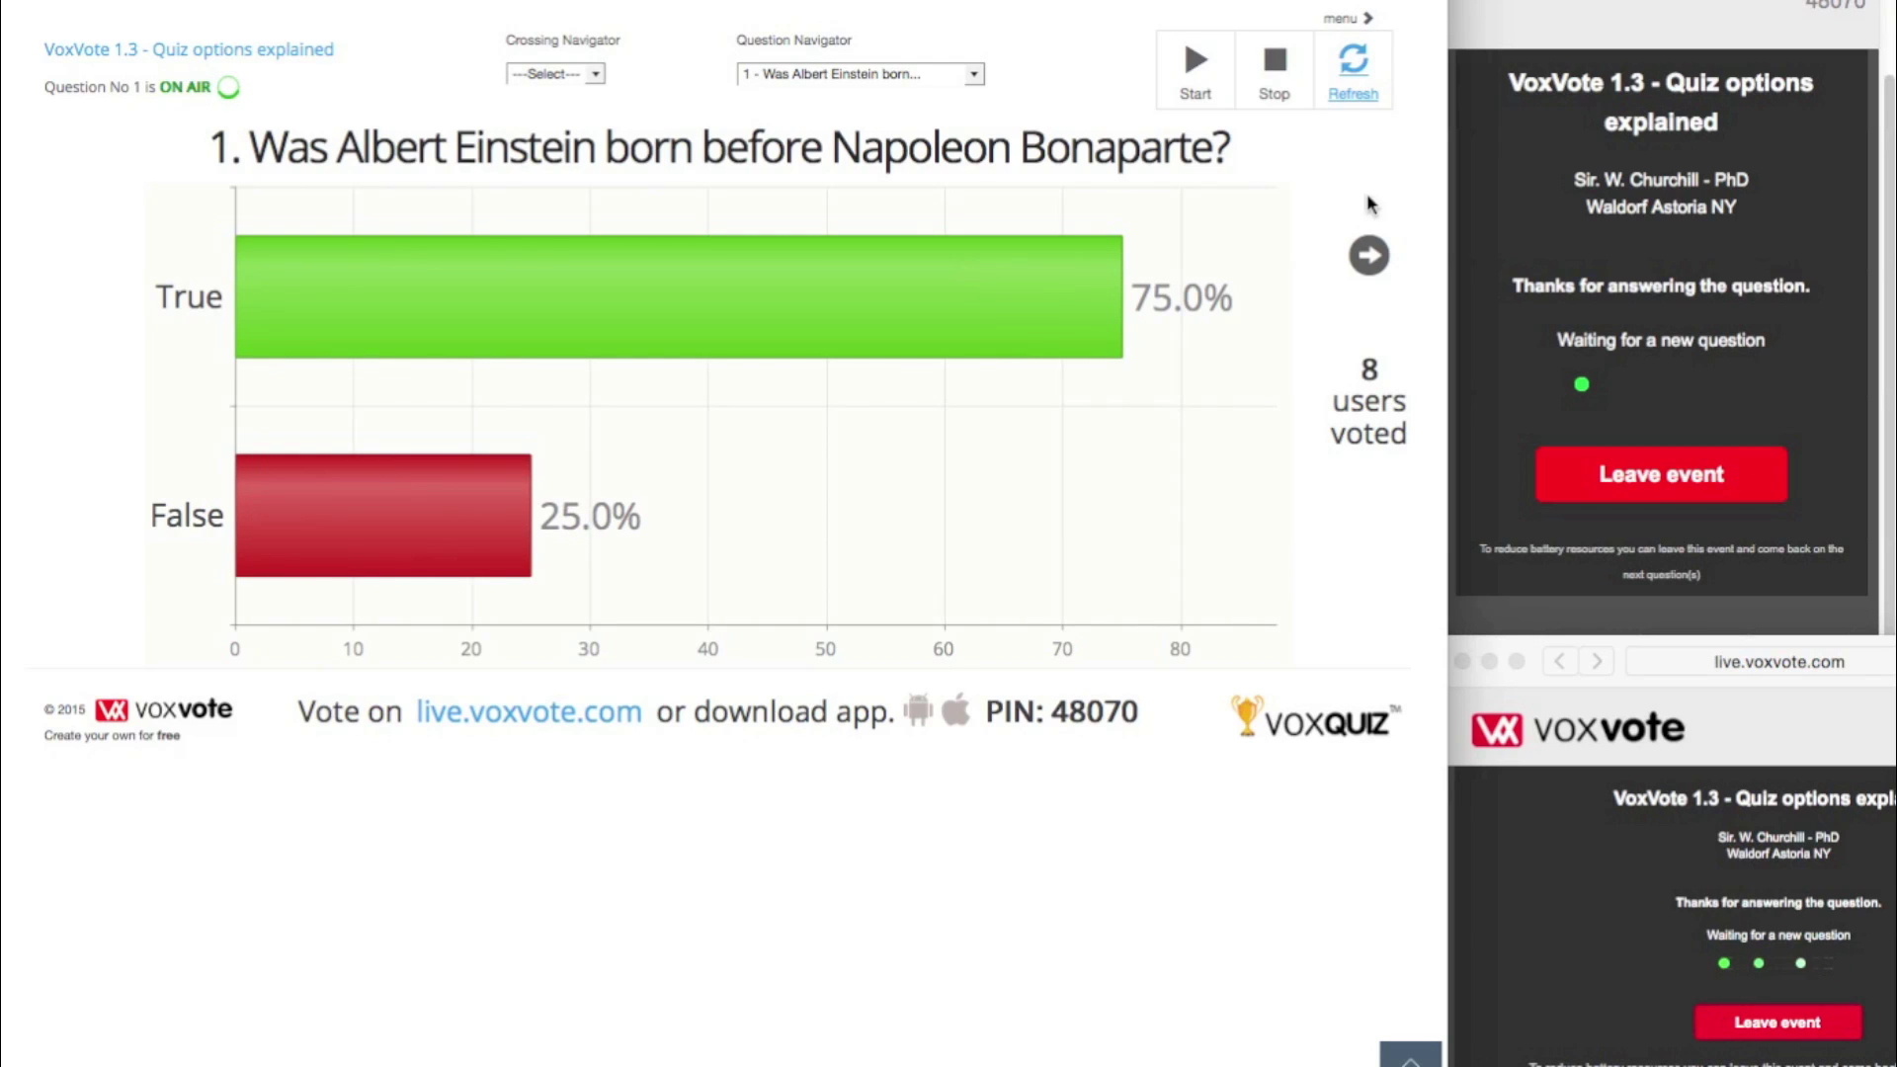
{"action": "left_click", "coordinate": [1369, 256]}
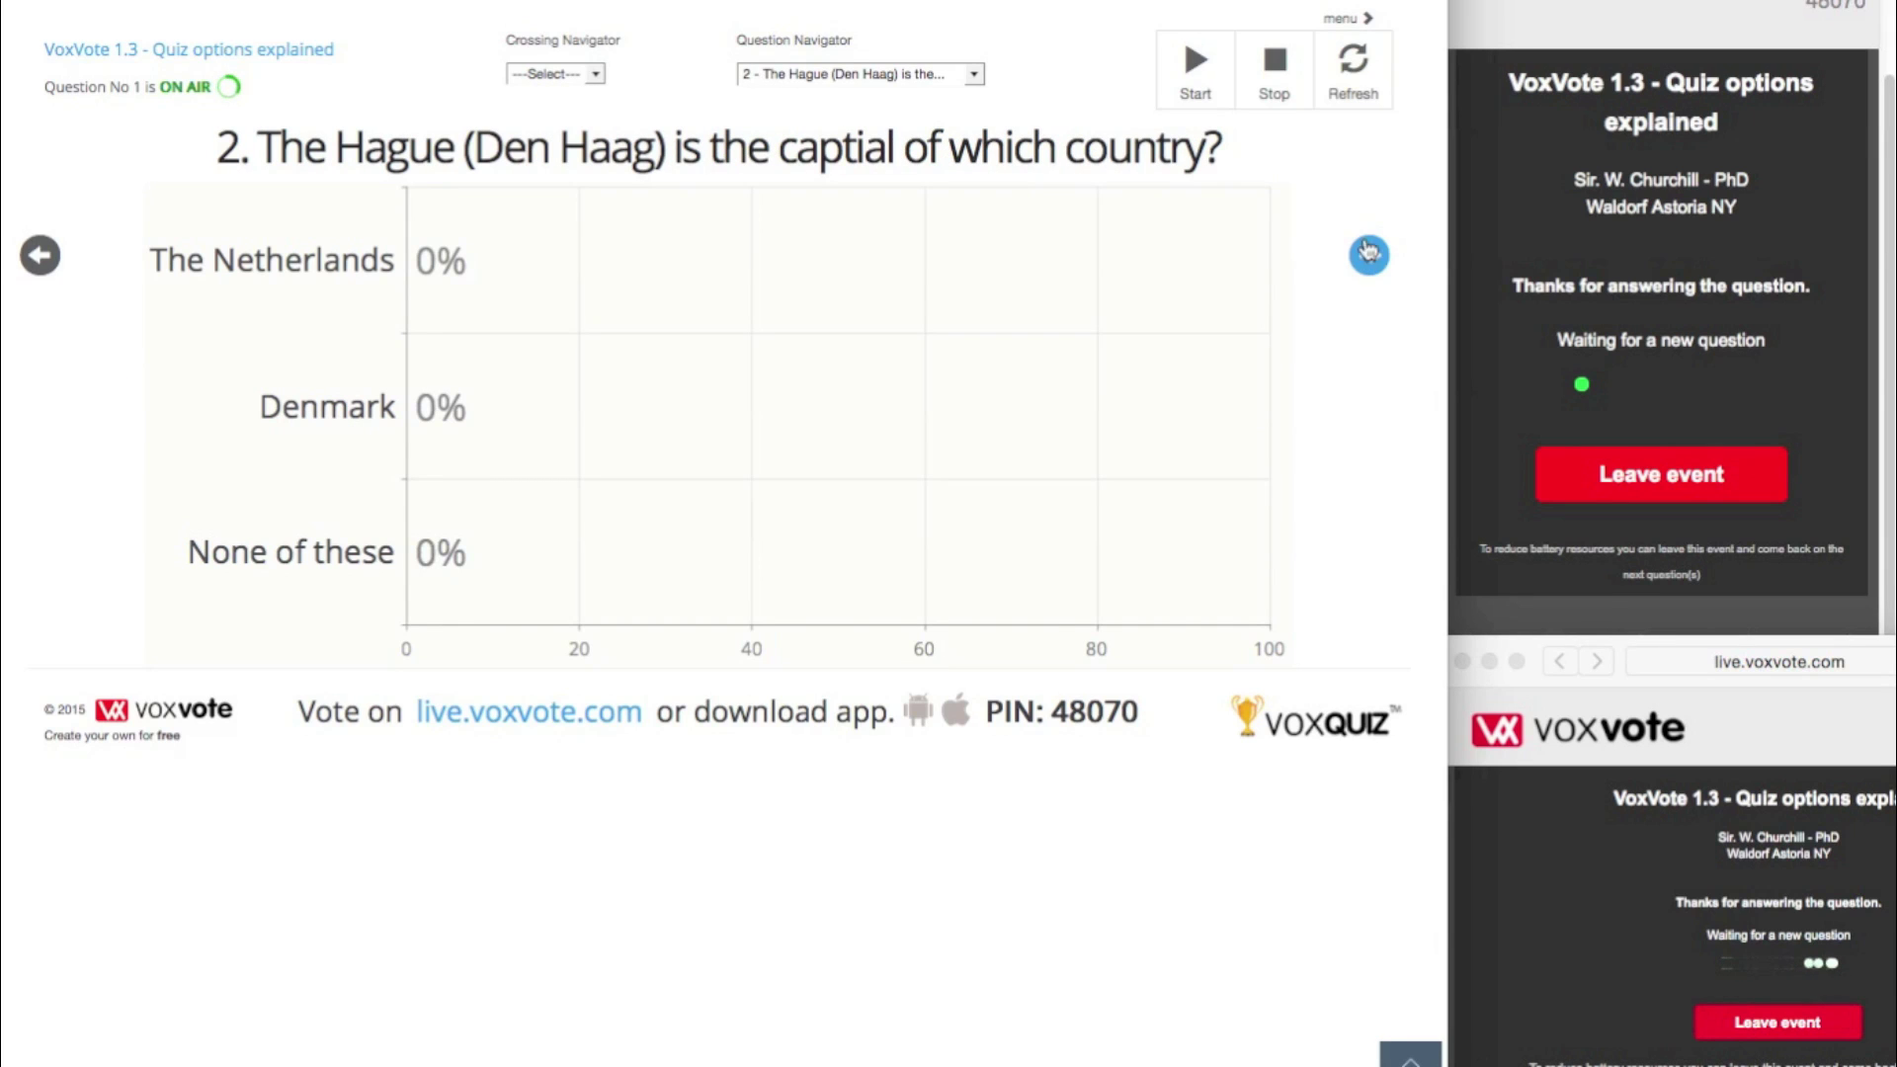
- Put question 2 about The Hague on air and vote None of these from the first voter screen
{"action": "left_click", "coordinate": [1199, 66]}
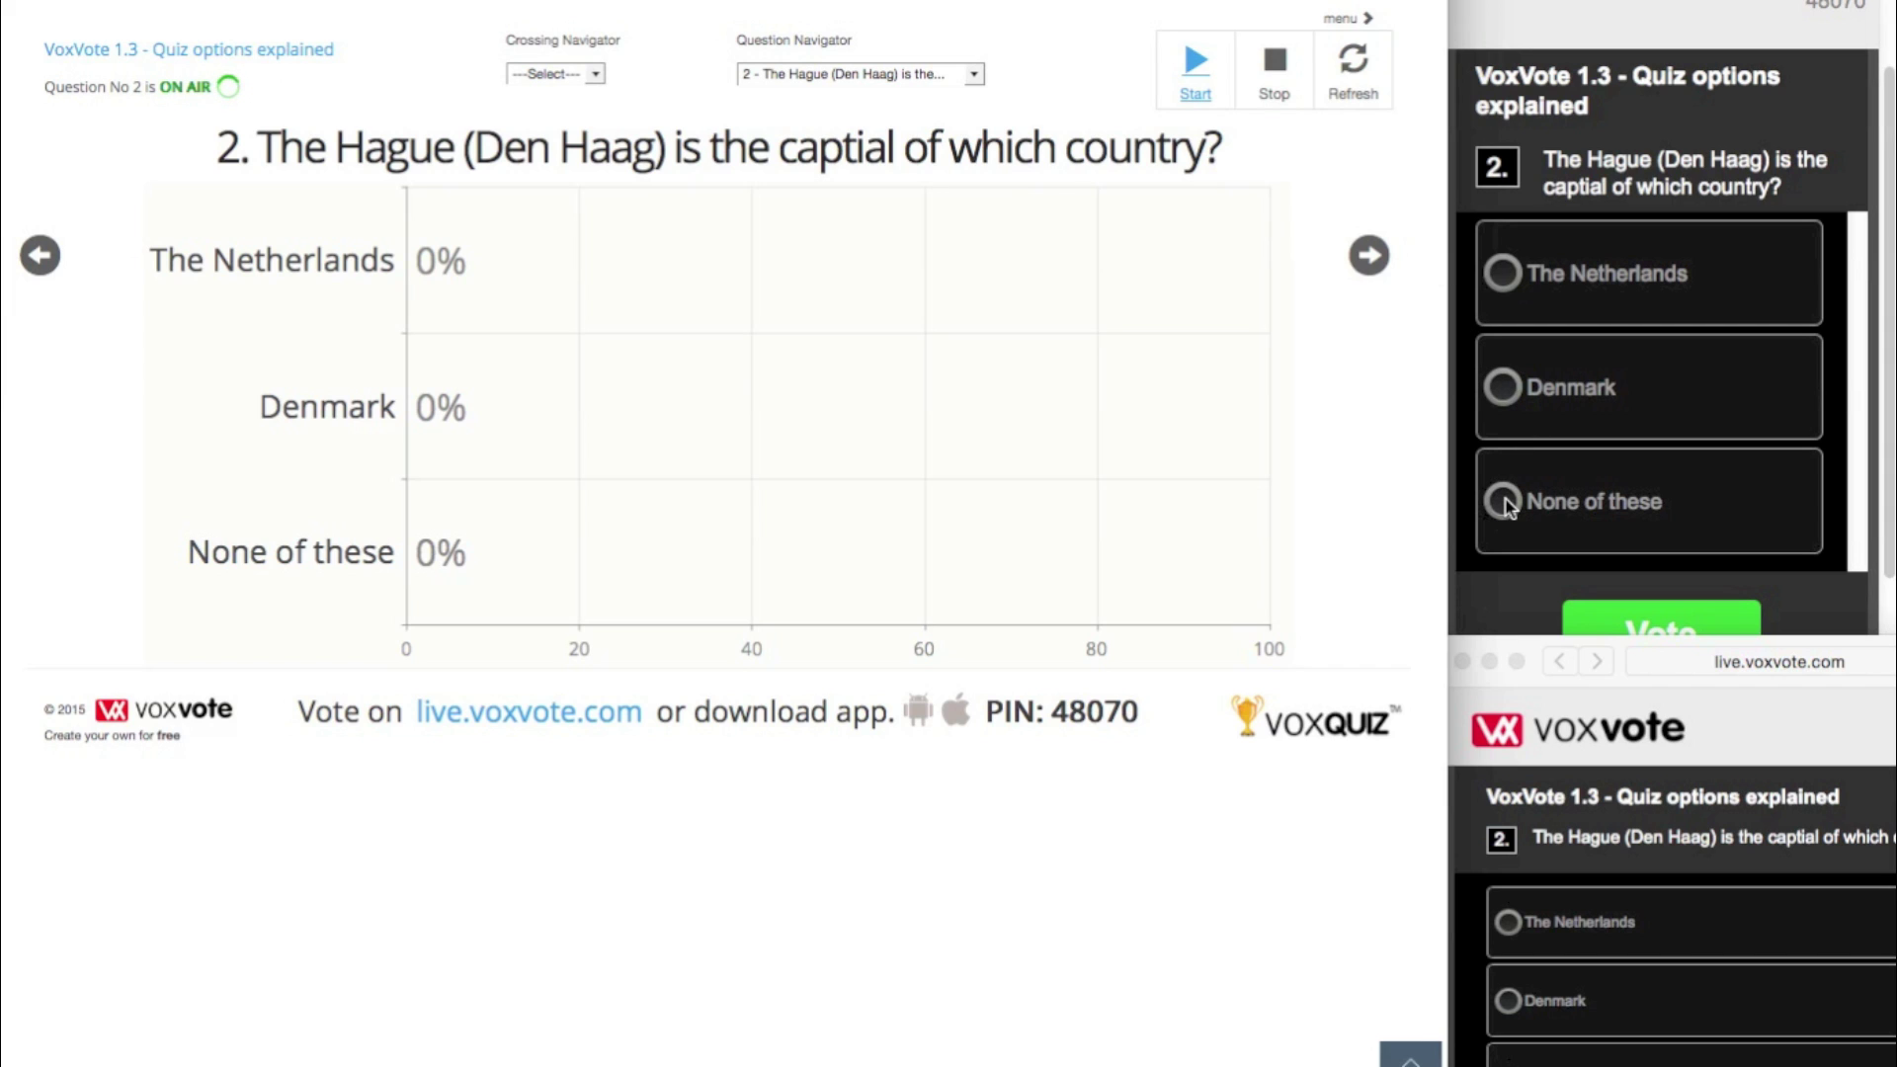
{"action": "left_click", "coordinate": [1353, 64]}
{"action": "left_click", "coordinate": [1515, 503]}
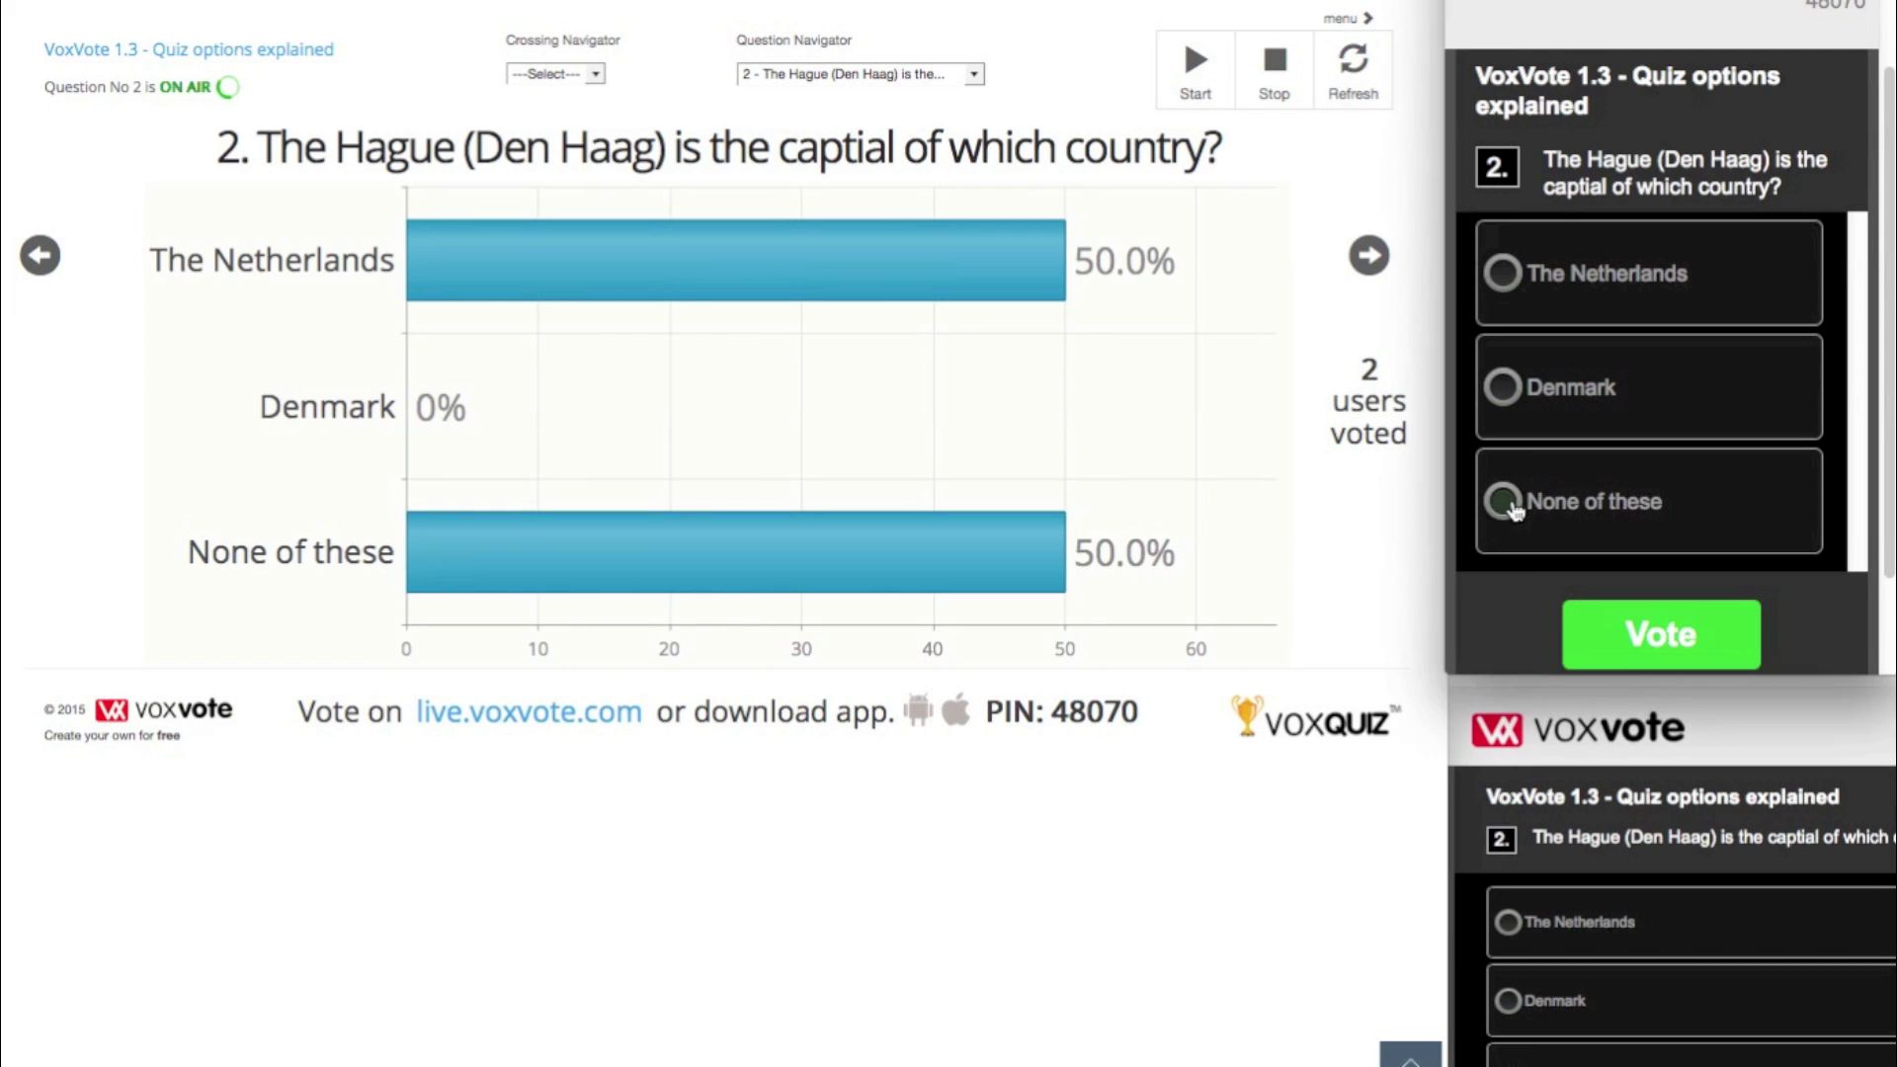
{"action": "left_click", "coordinate": [1645, 637]}
- Vote The Netherlands from the second voter screen, show the 8-vote results, and advance to question 3
{"action": "left_click", "coordinate": [1625, 926]}
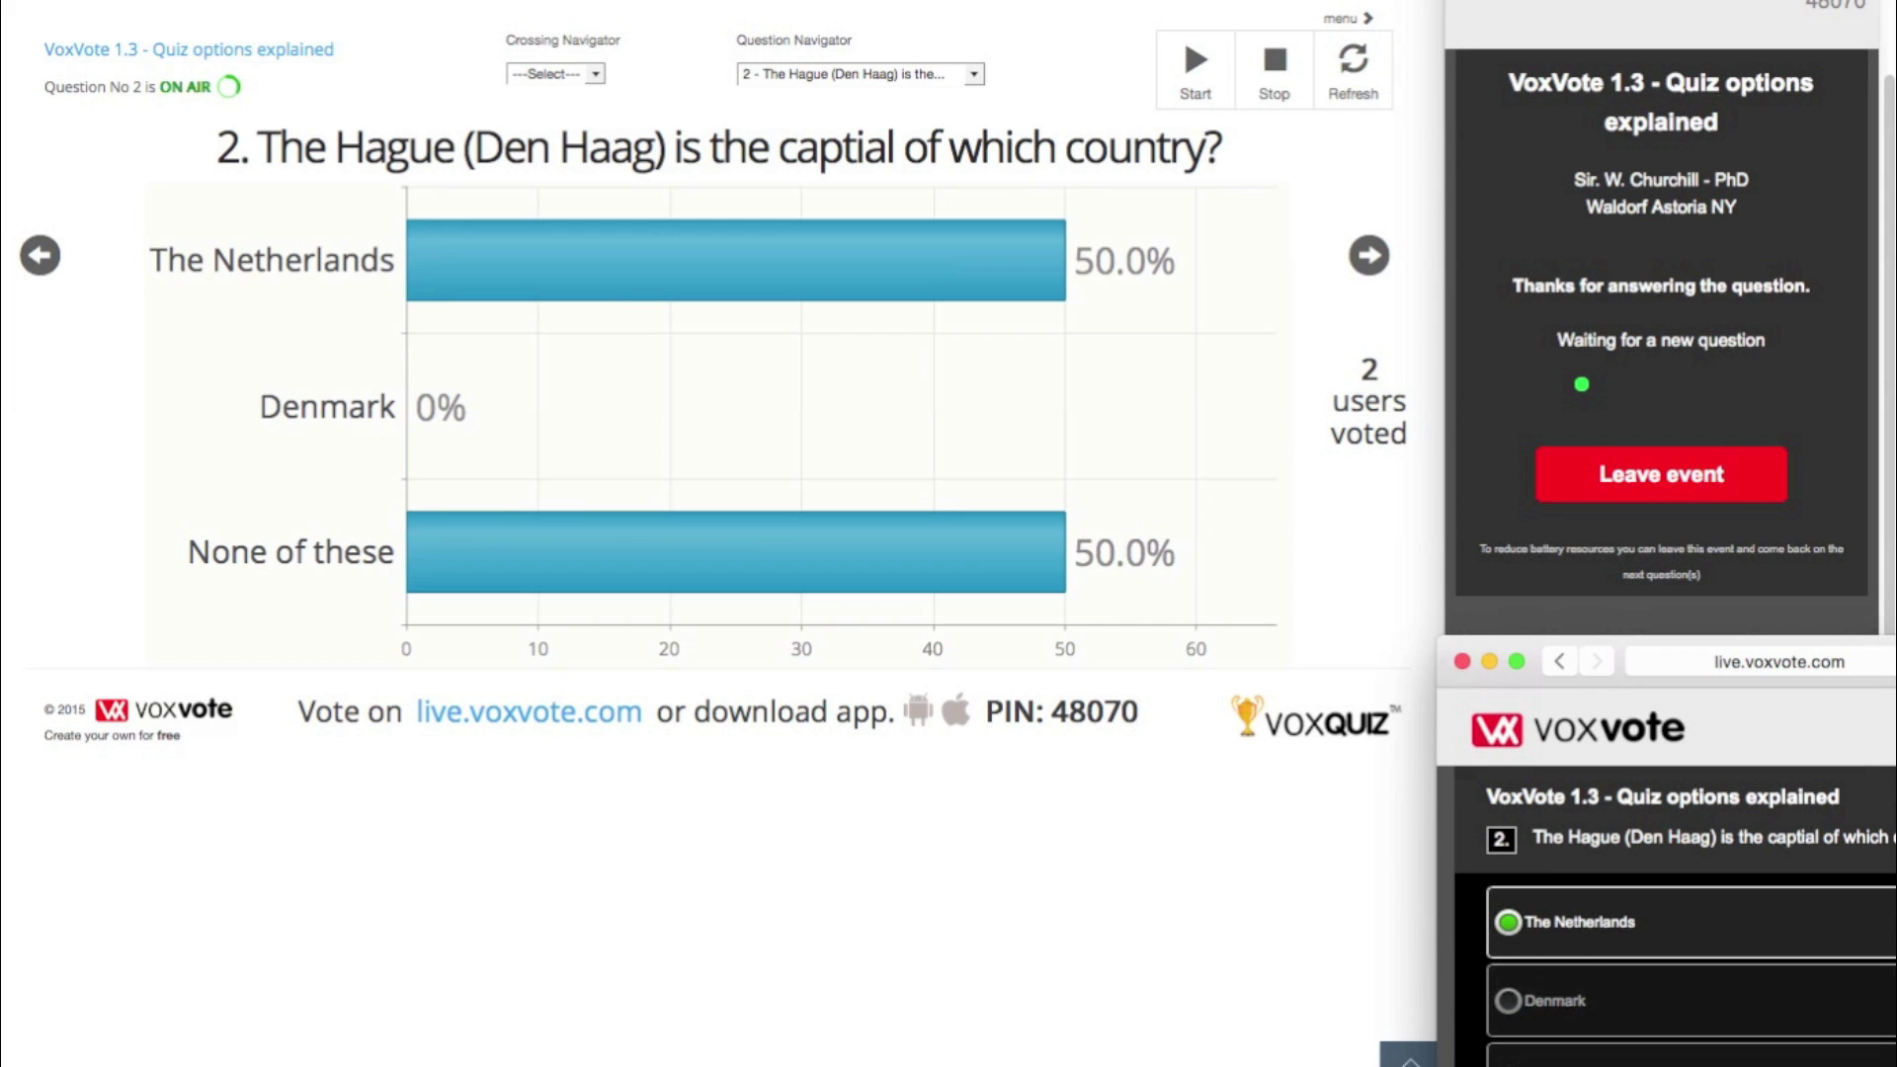
{"action": "left_click", "coordinate": [1353, 71]}
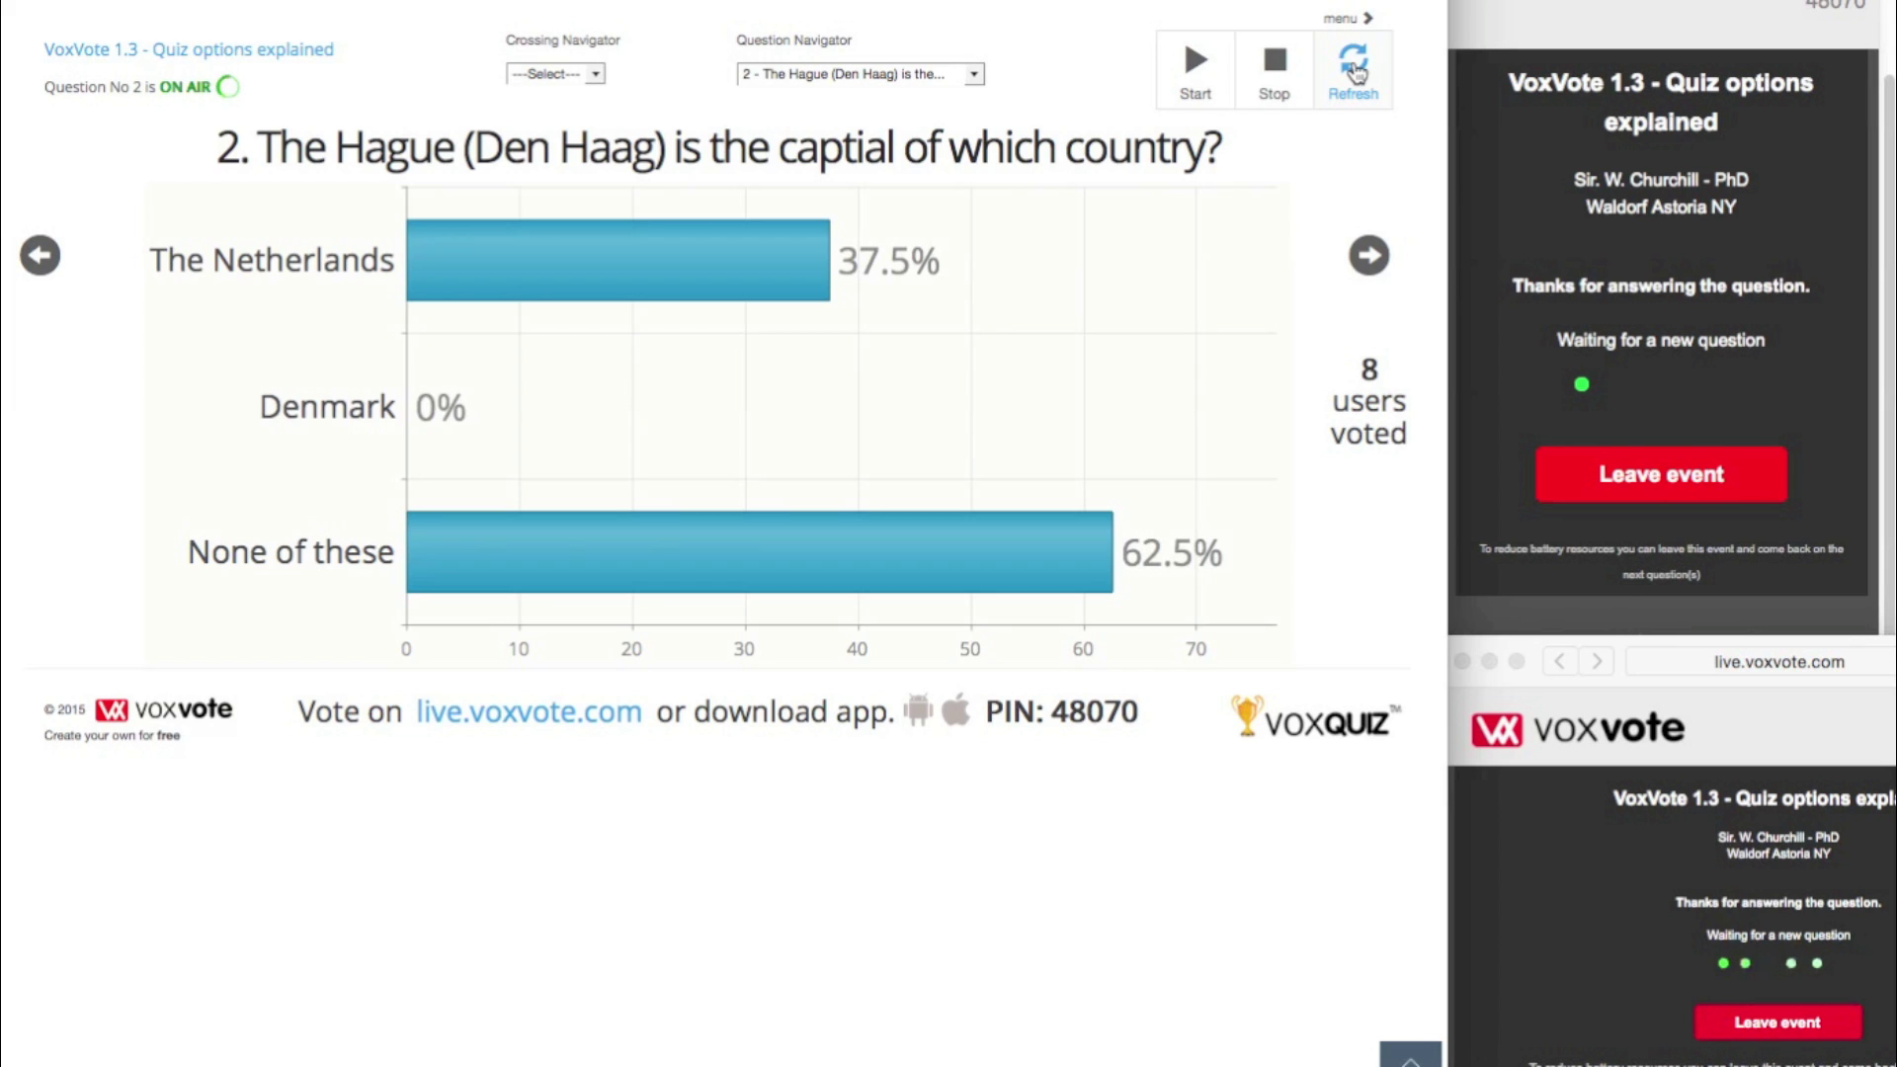
{"action": "left_click", "coordinate": [1371, 254]}
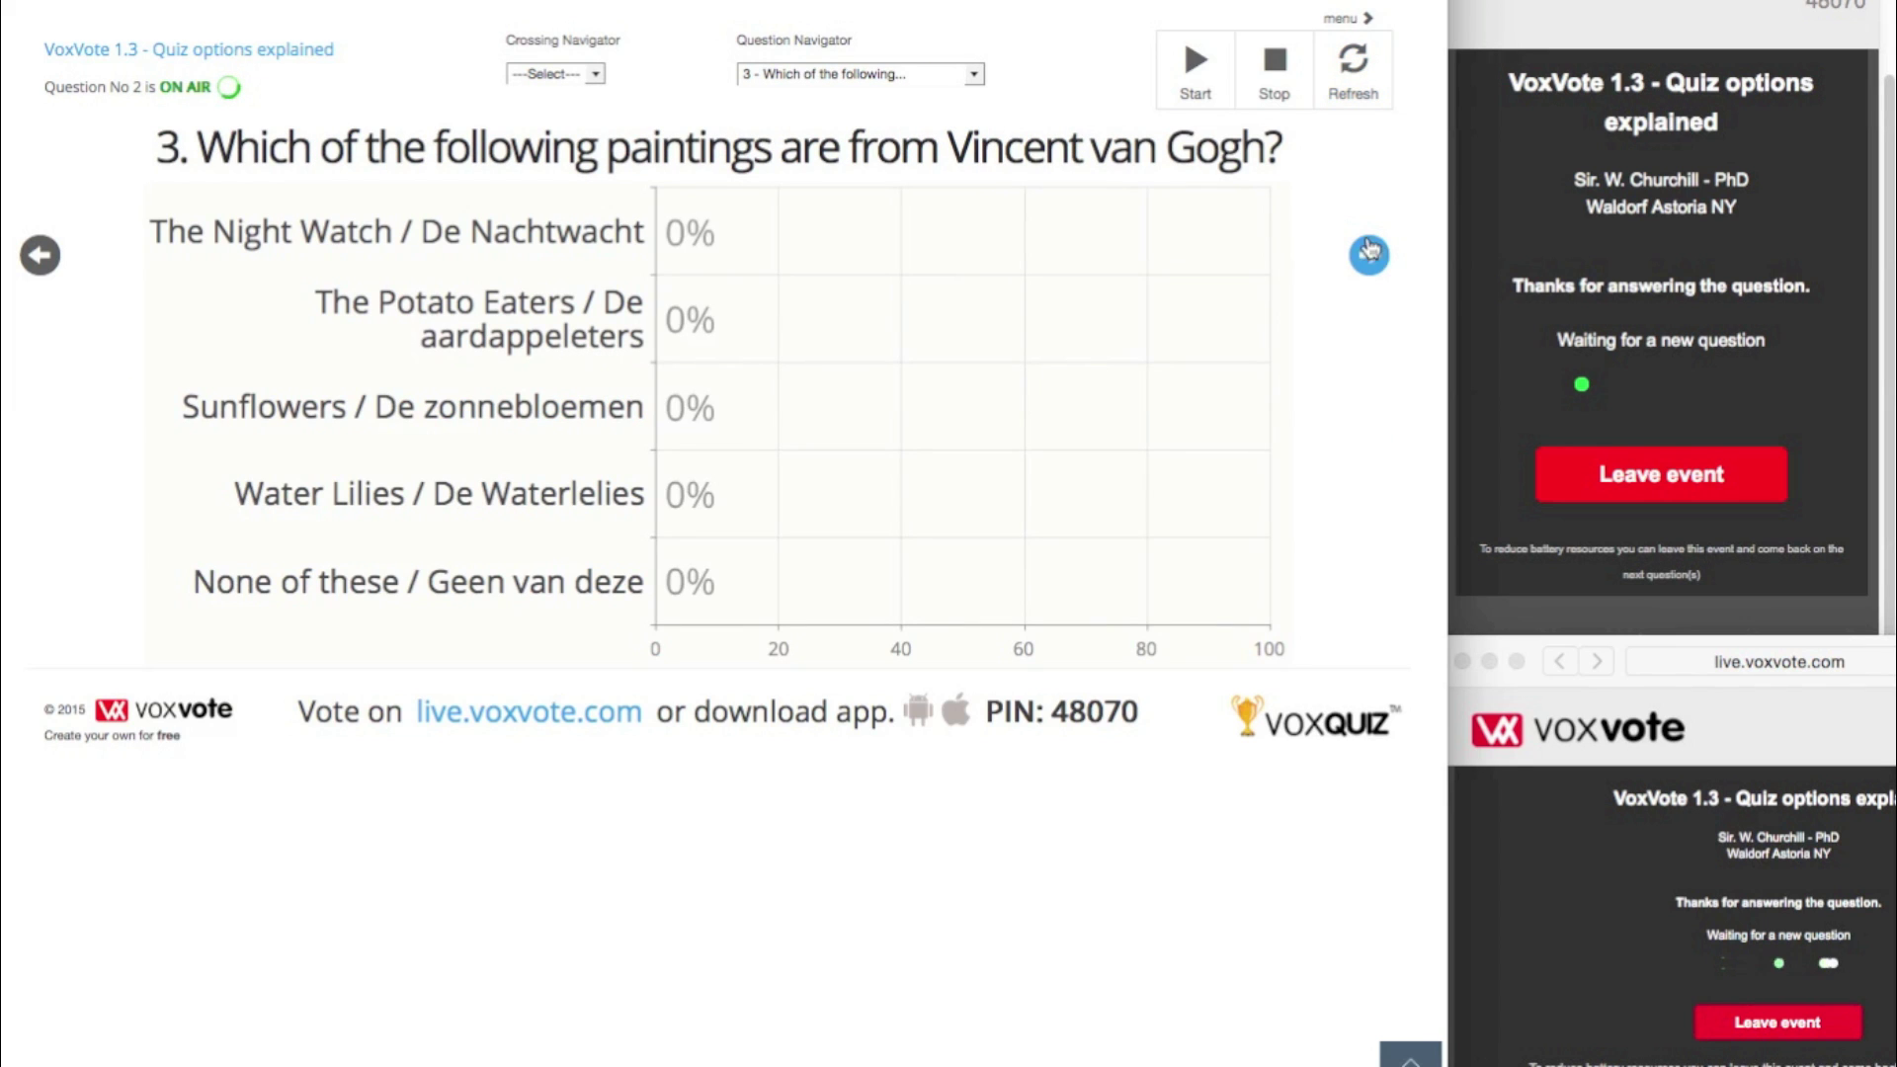
- Put question 3 on air and submit The Potato Eaters, Sunflowers and Water Lilies from the first voter screen
{"action": "left_click", "coordinate": [1196, 71]}
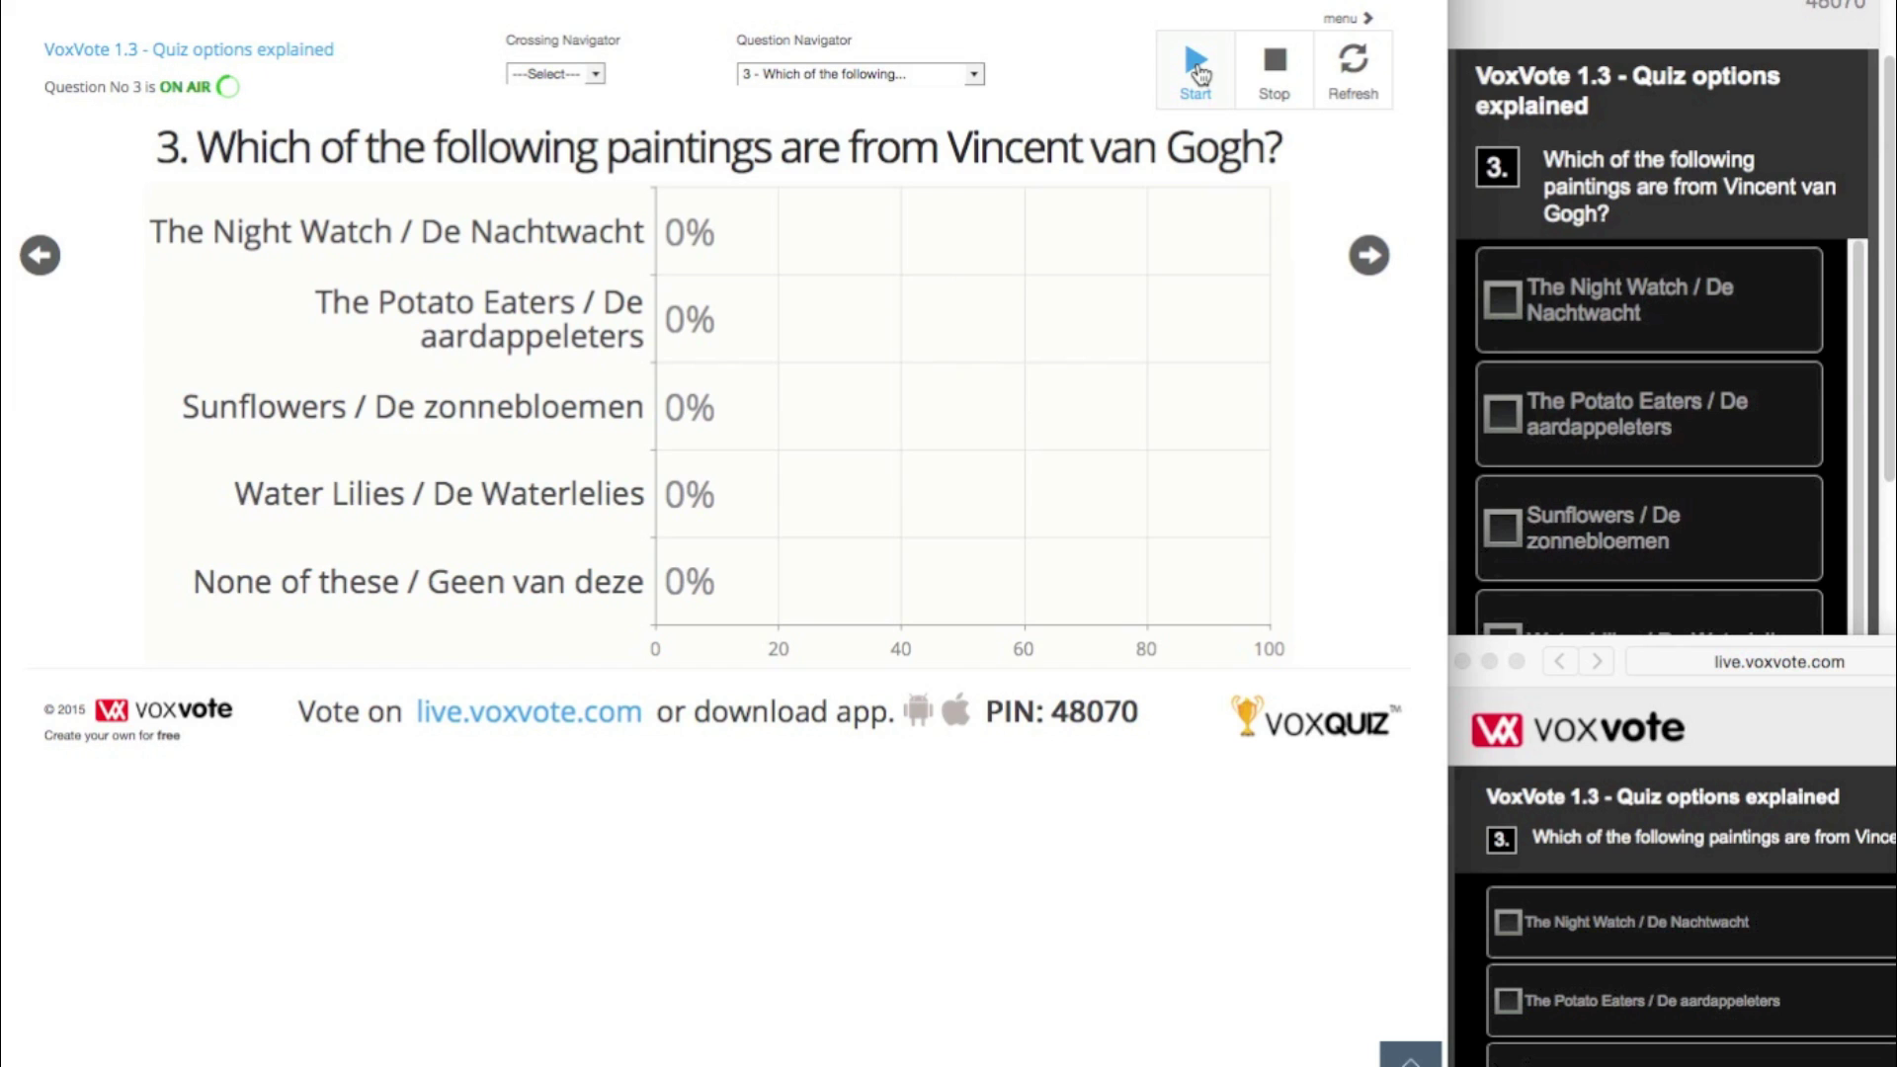
{"action": "left_click", "coordinate": [1499, 419]}
{"action": "left_click", "coordinate": [1502, 524]}
{"action": "left_click", "coordinate": [1502, 417]}
{"action": "left_click", "coordinate": [1504, 644]}
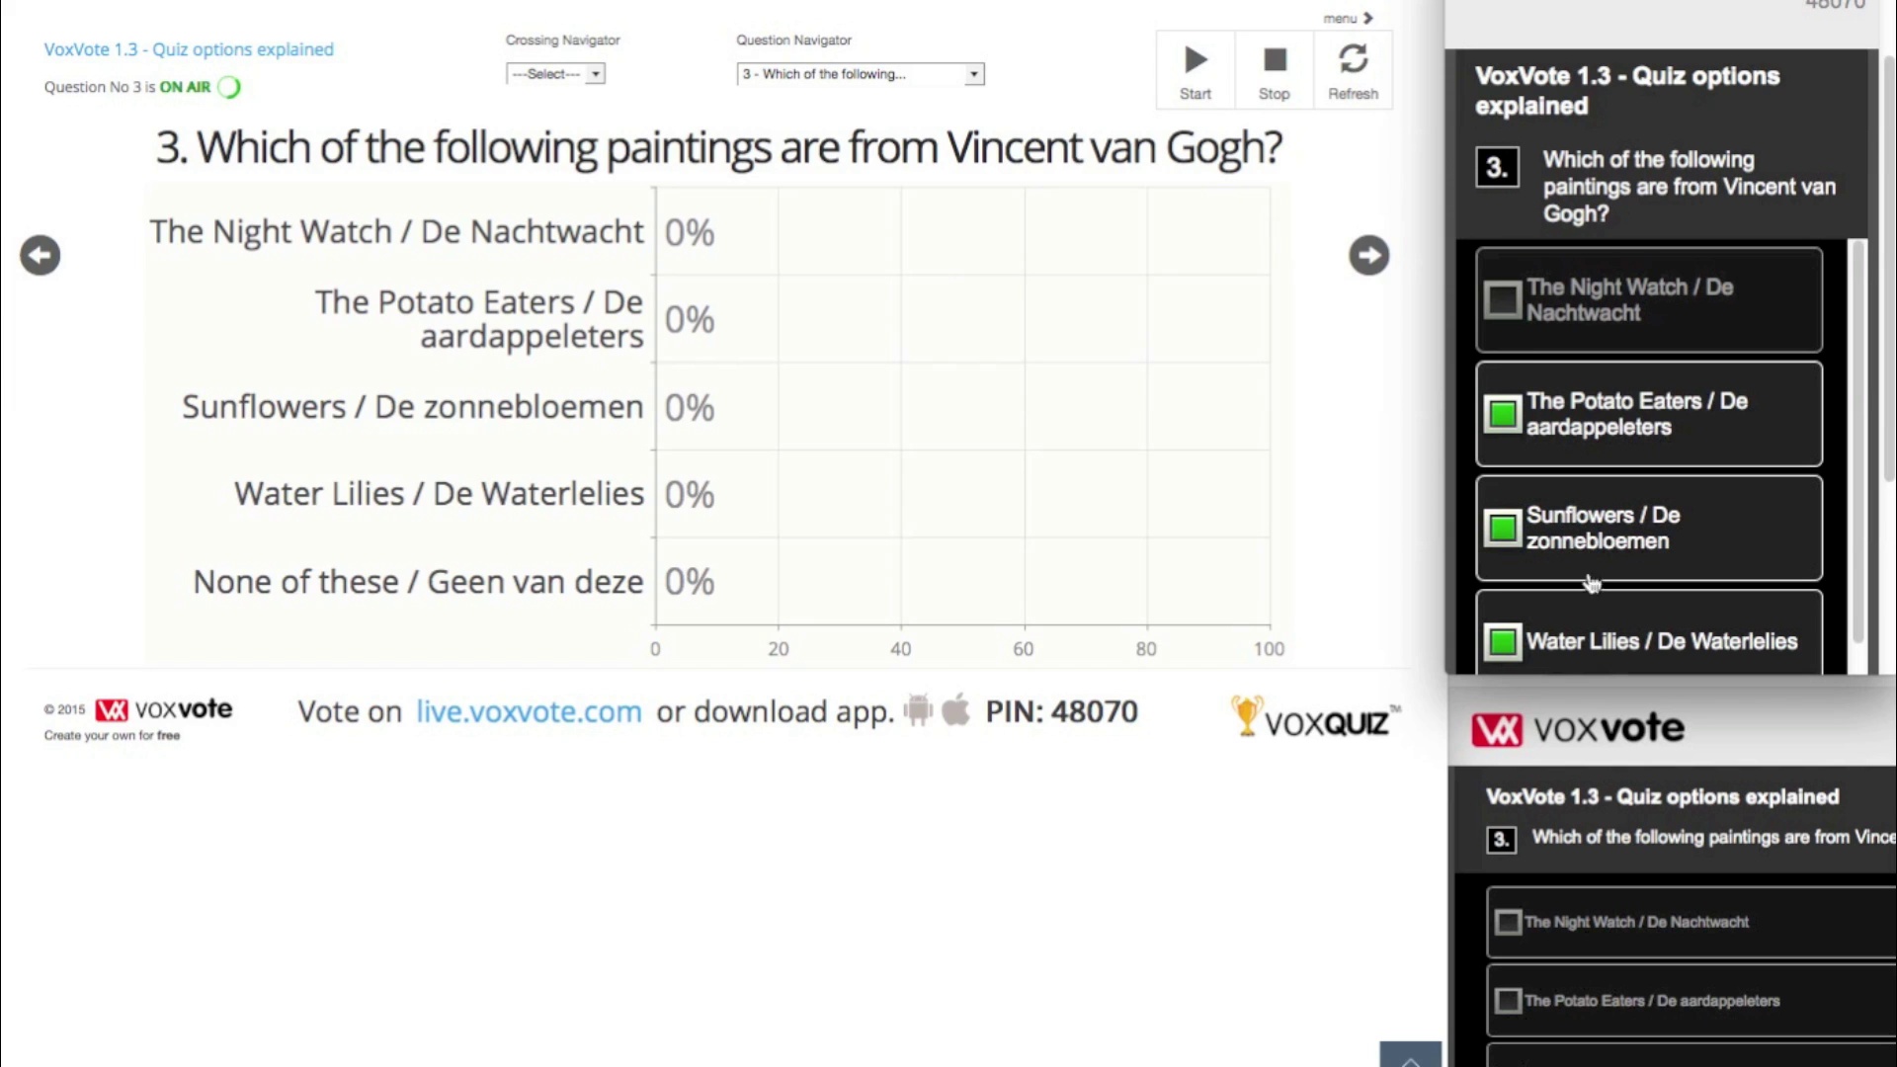
{"action": "scroll", "coordinate": [1768, 508], "scroll_direction": "down", "scroll_amount": 1}
{"action": "scroll", "coordinate": [1769, 508], "scroll_direction": "down", "scroll_amount": 3}
{"action": "left_click", "coordinate": [1701, 516]}
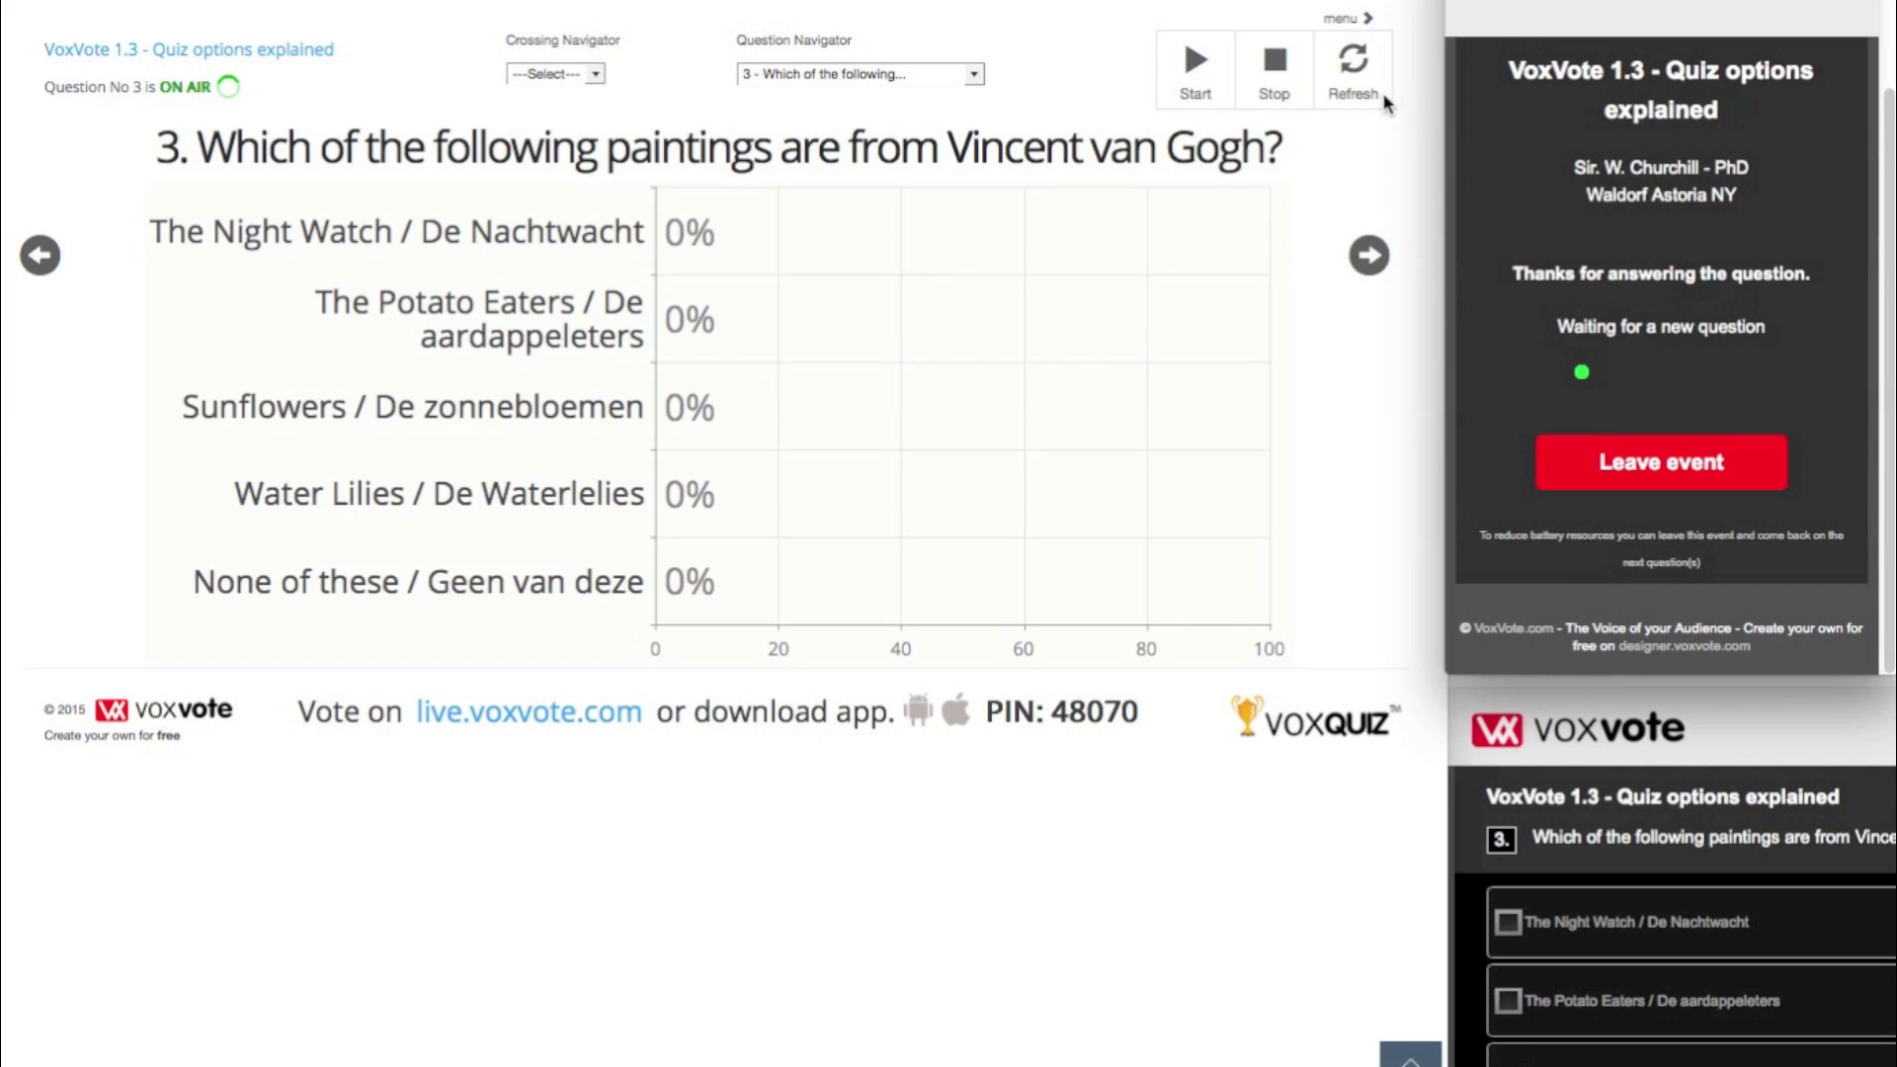
{"action": "left_click", "coordinate": [1361, 77]}
- Submit The Night Watch from the second voter screen and show the 8-voter results (75% Potato Eaters, 75% Sunflowers)
{"action": "left_click", "coordinate": [1361, 77]}
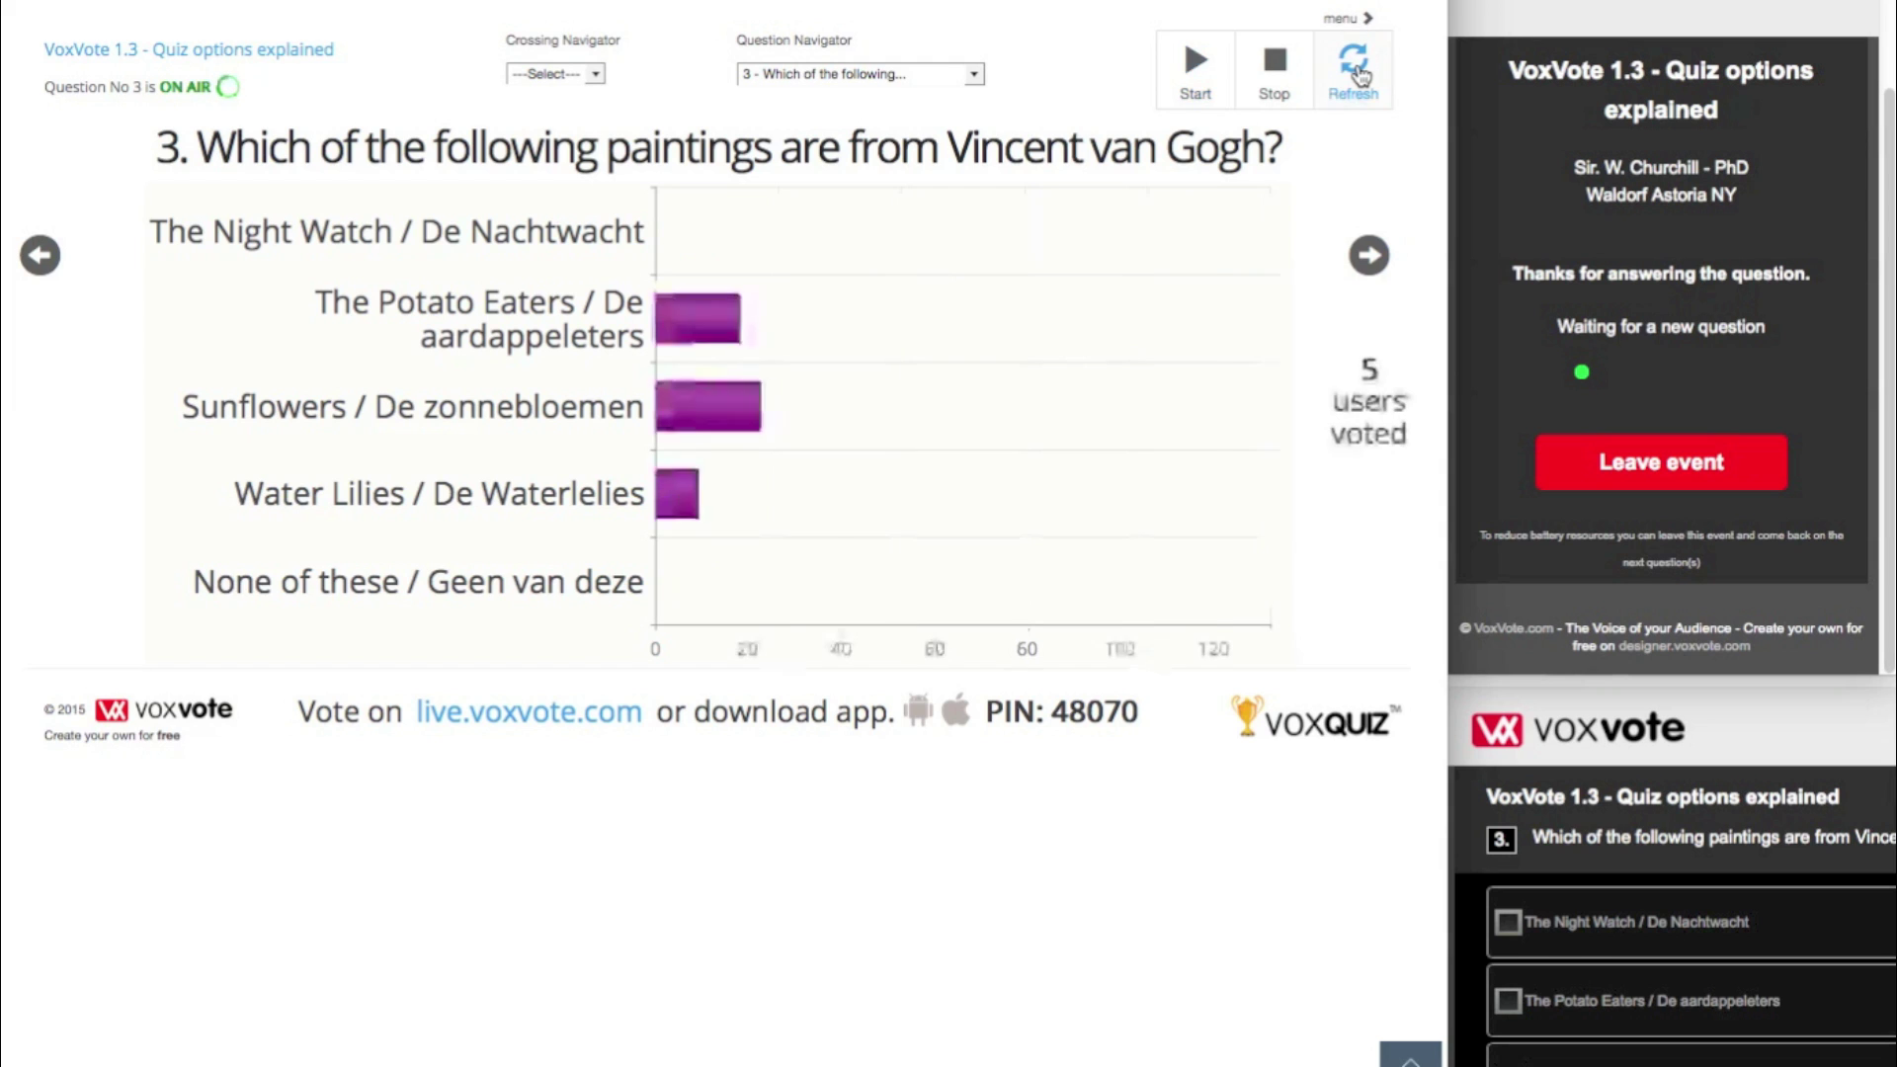
{"action": "left_click", "coordinate": [1617, 918]}
{"action": "left_click", "coordinate": [1622, 921]}
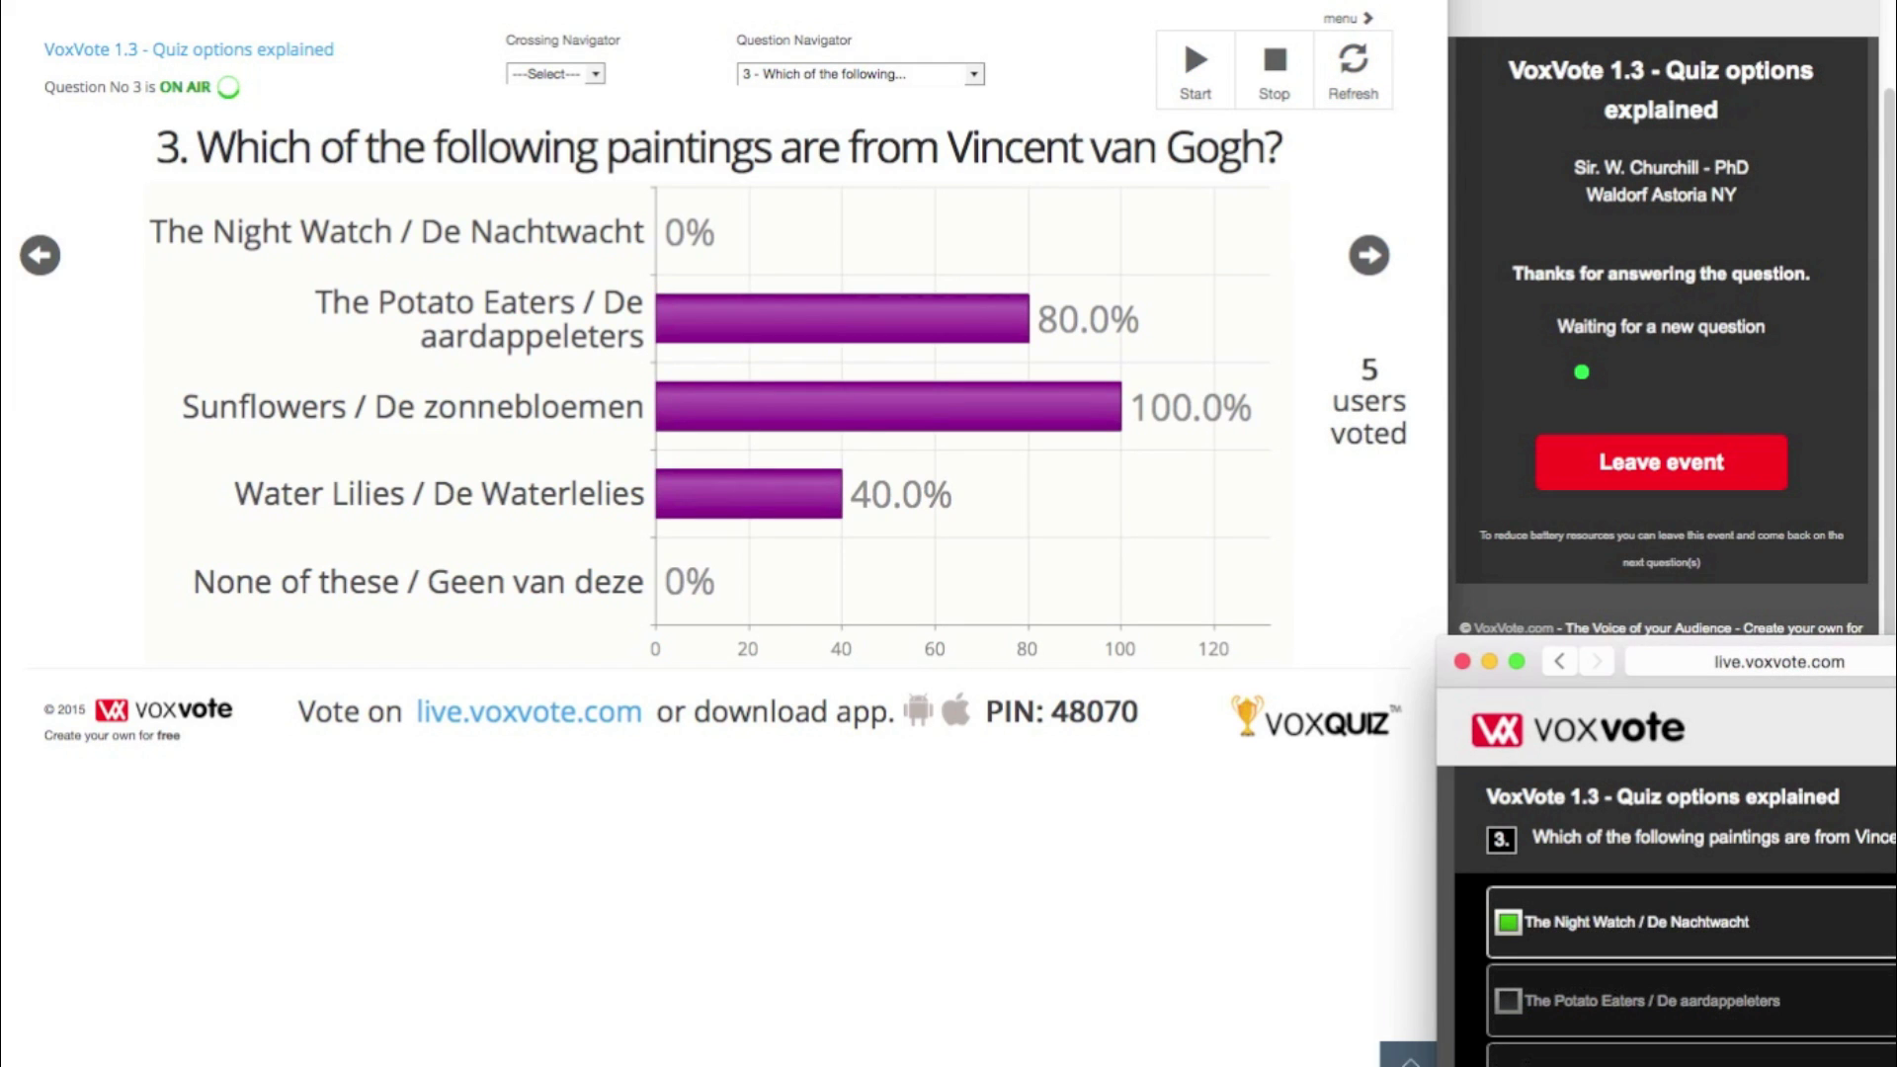
{"action": "scroll", "coordinate": [1690, 966], "scroll_direction": "down", "scroll_amount": 2}
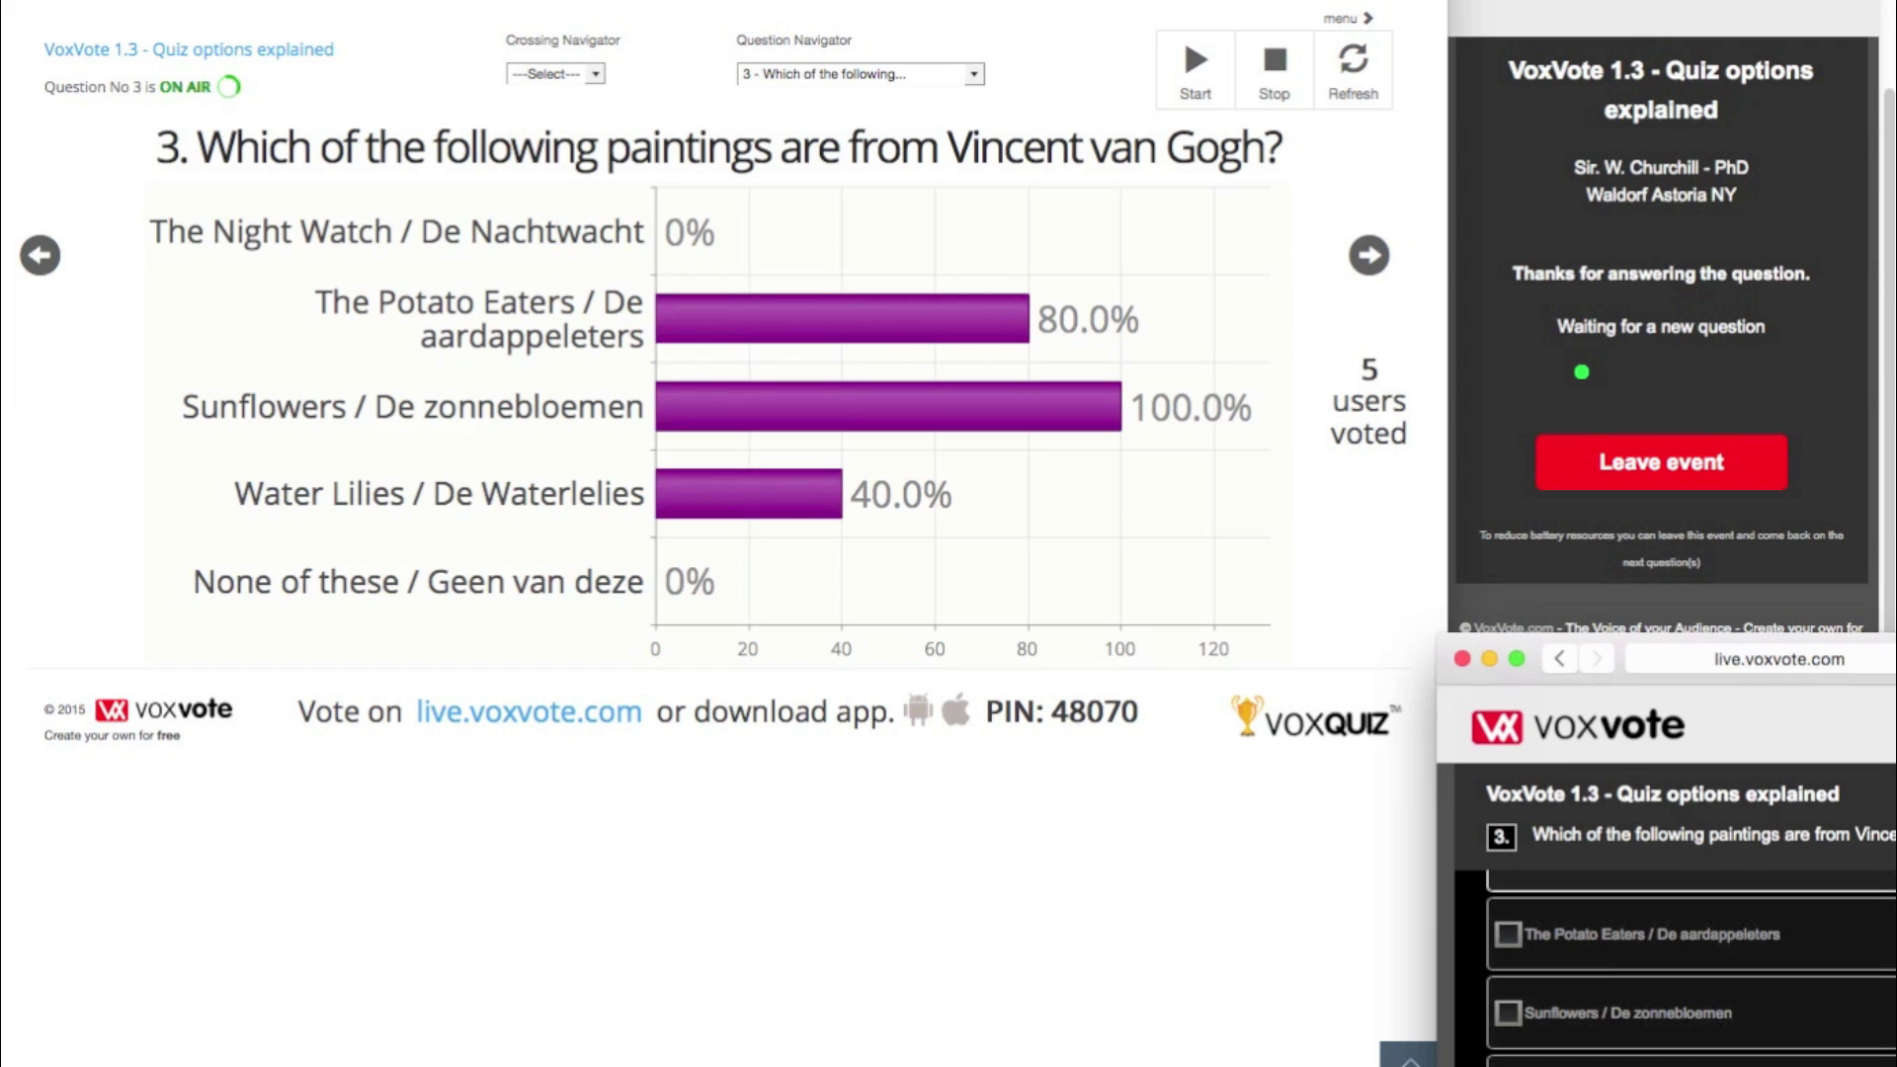
{"action": "left_click_drag", "start_coordinate": [1679, 648], "coordinate": [1658, 174]}
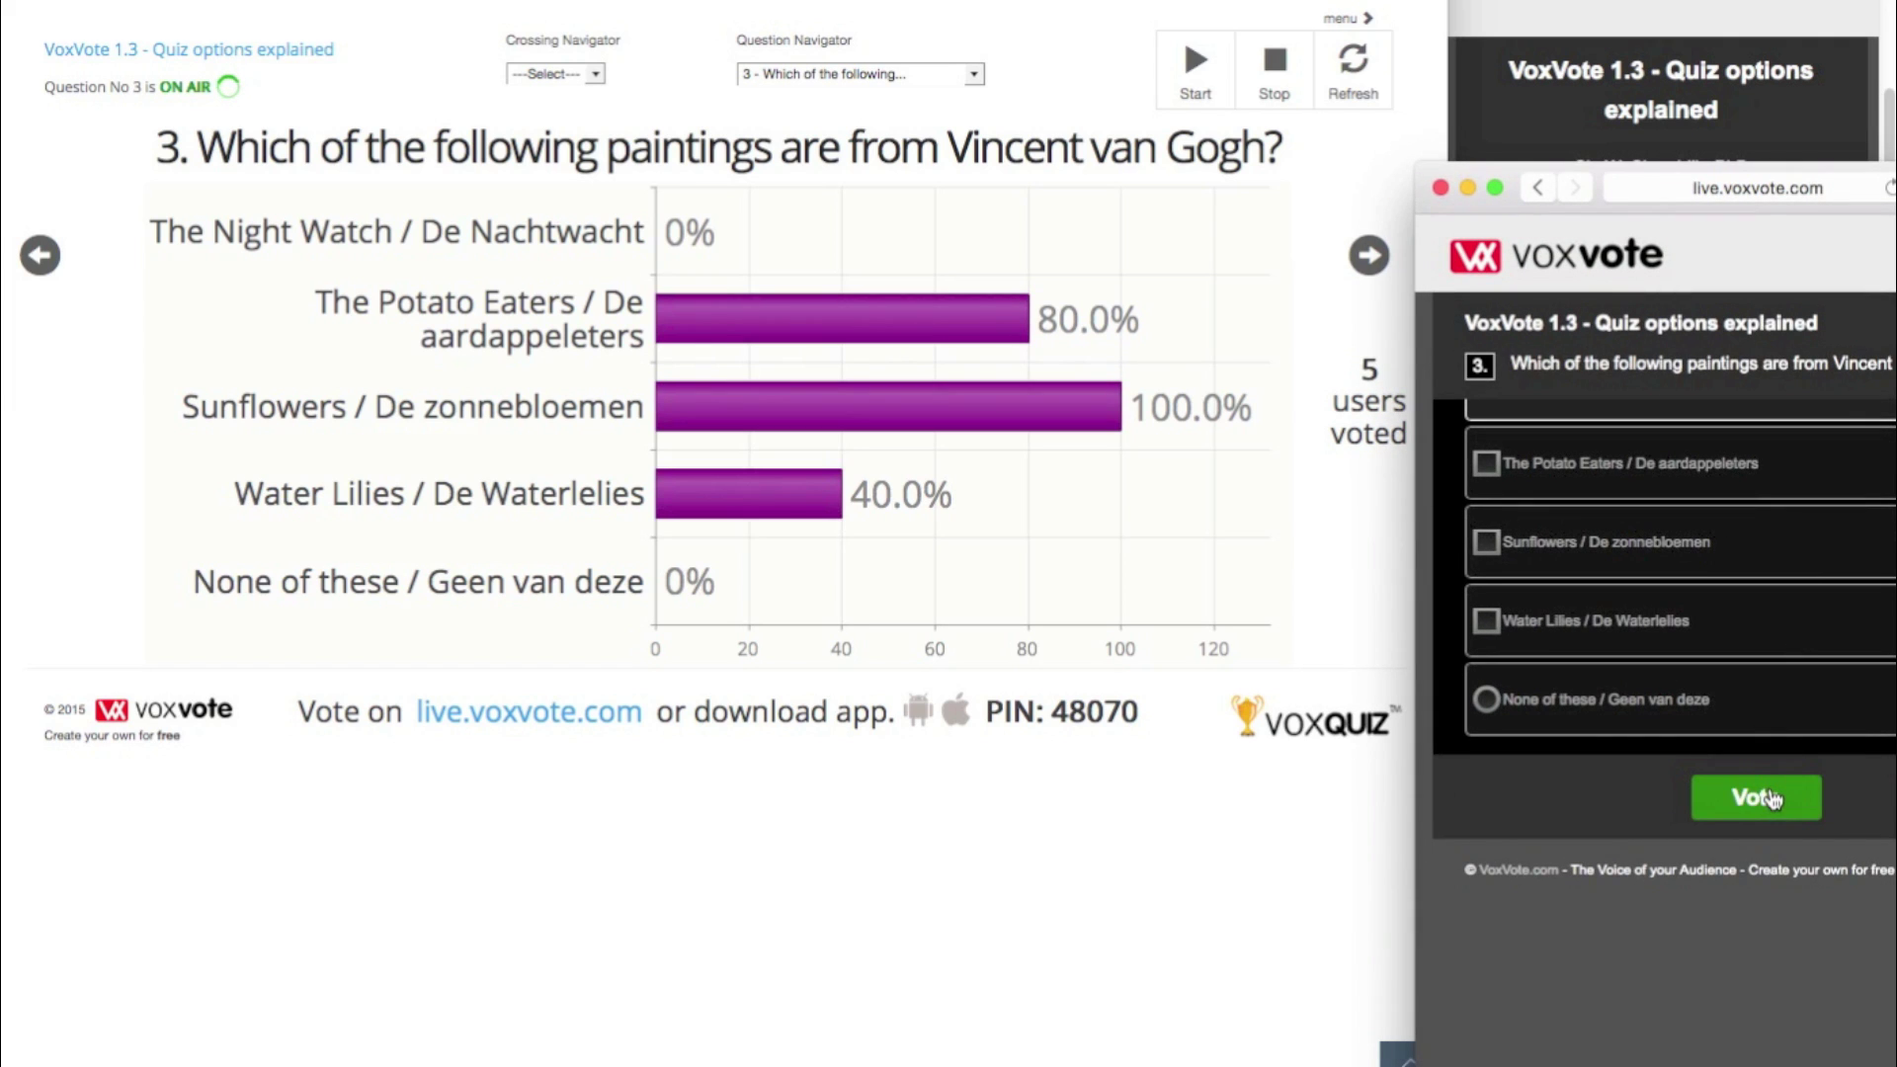
{"action": "left_click", "coordinate": [1769, 798]}
{"action": "left_click_drag", "start_coordinate": [1679, 188], "coordinate": [1685, 601]}
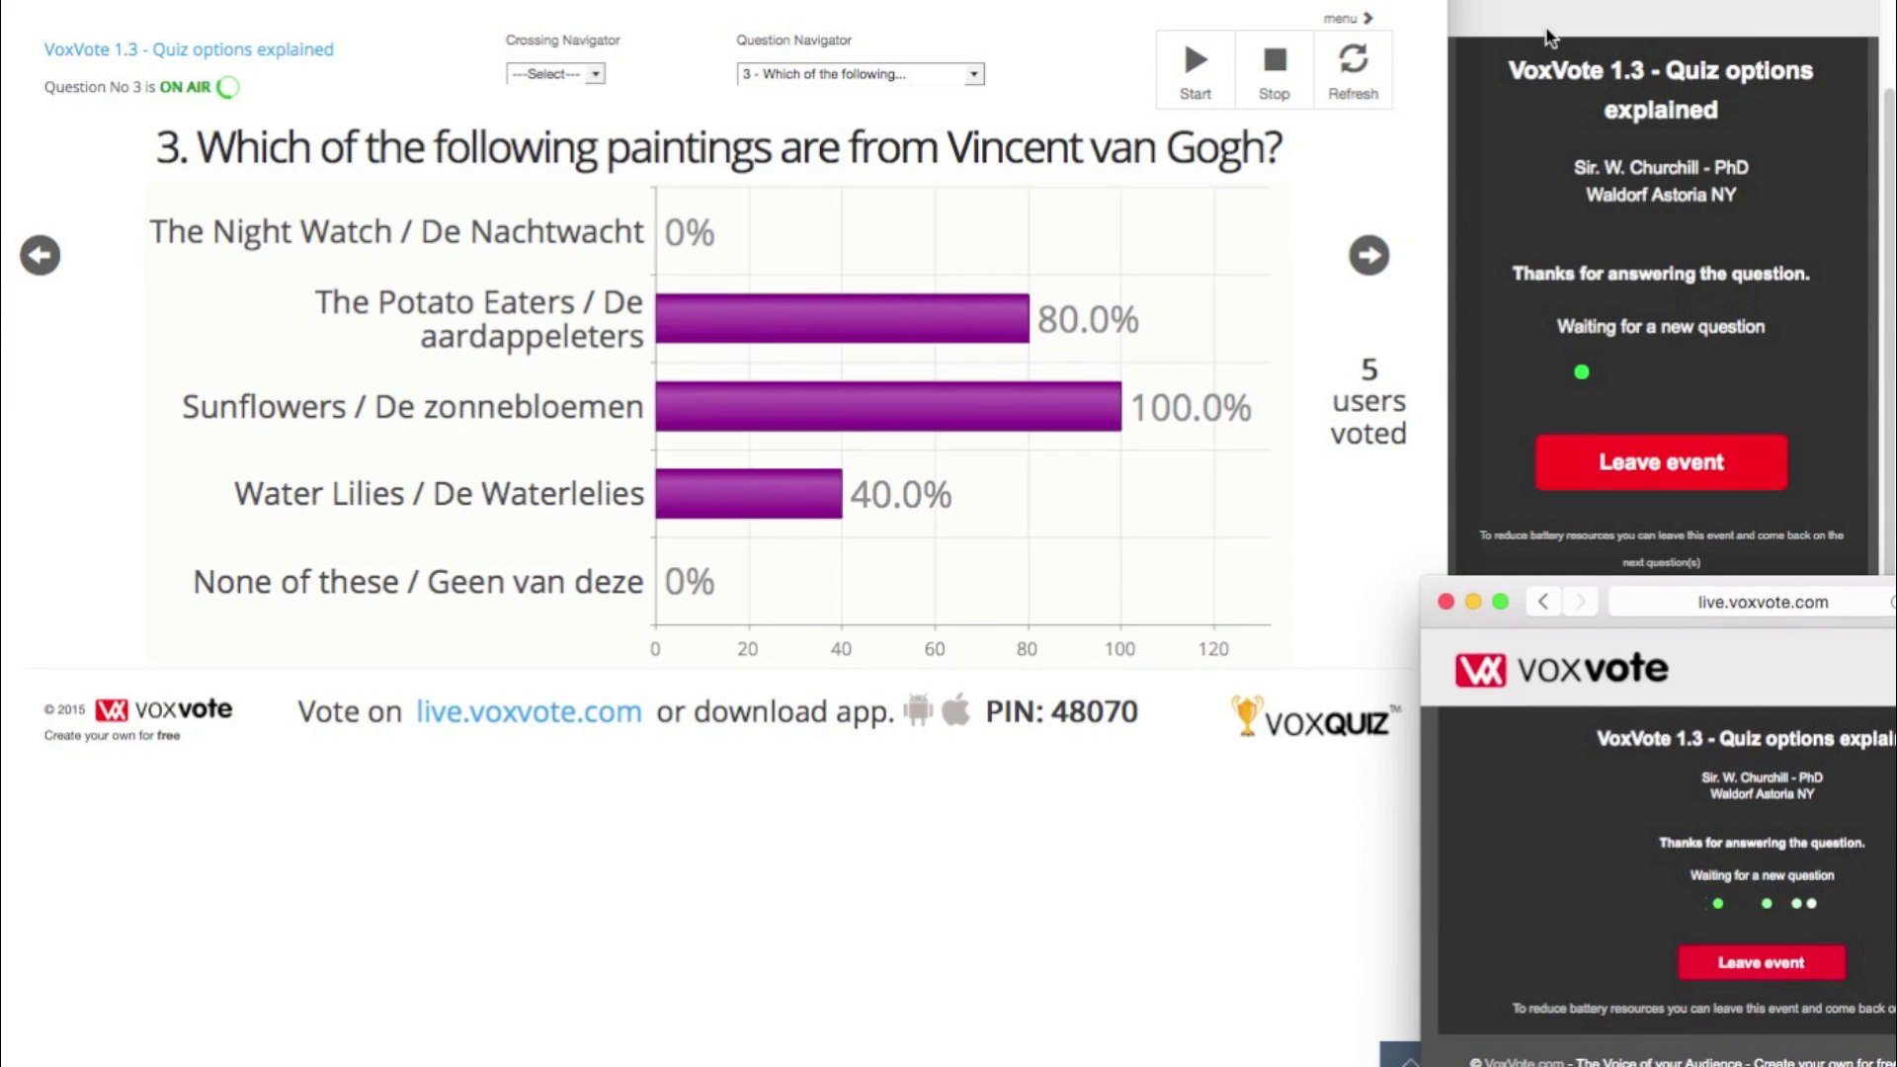
{"action": "left_click", "coordinate": [1356, 65]}
{"action": "left_click", "coordinate": [1357, 65]}
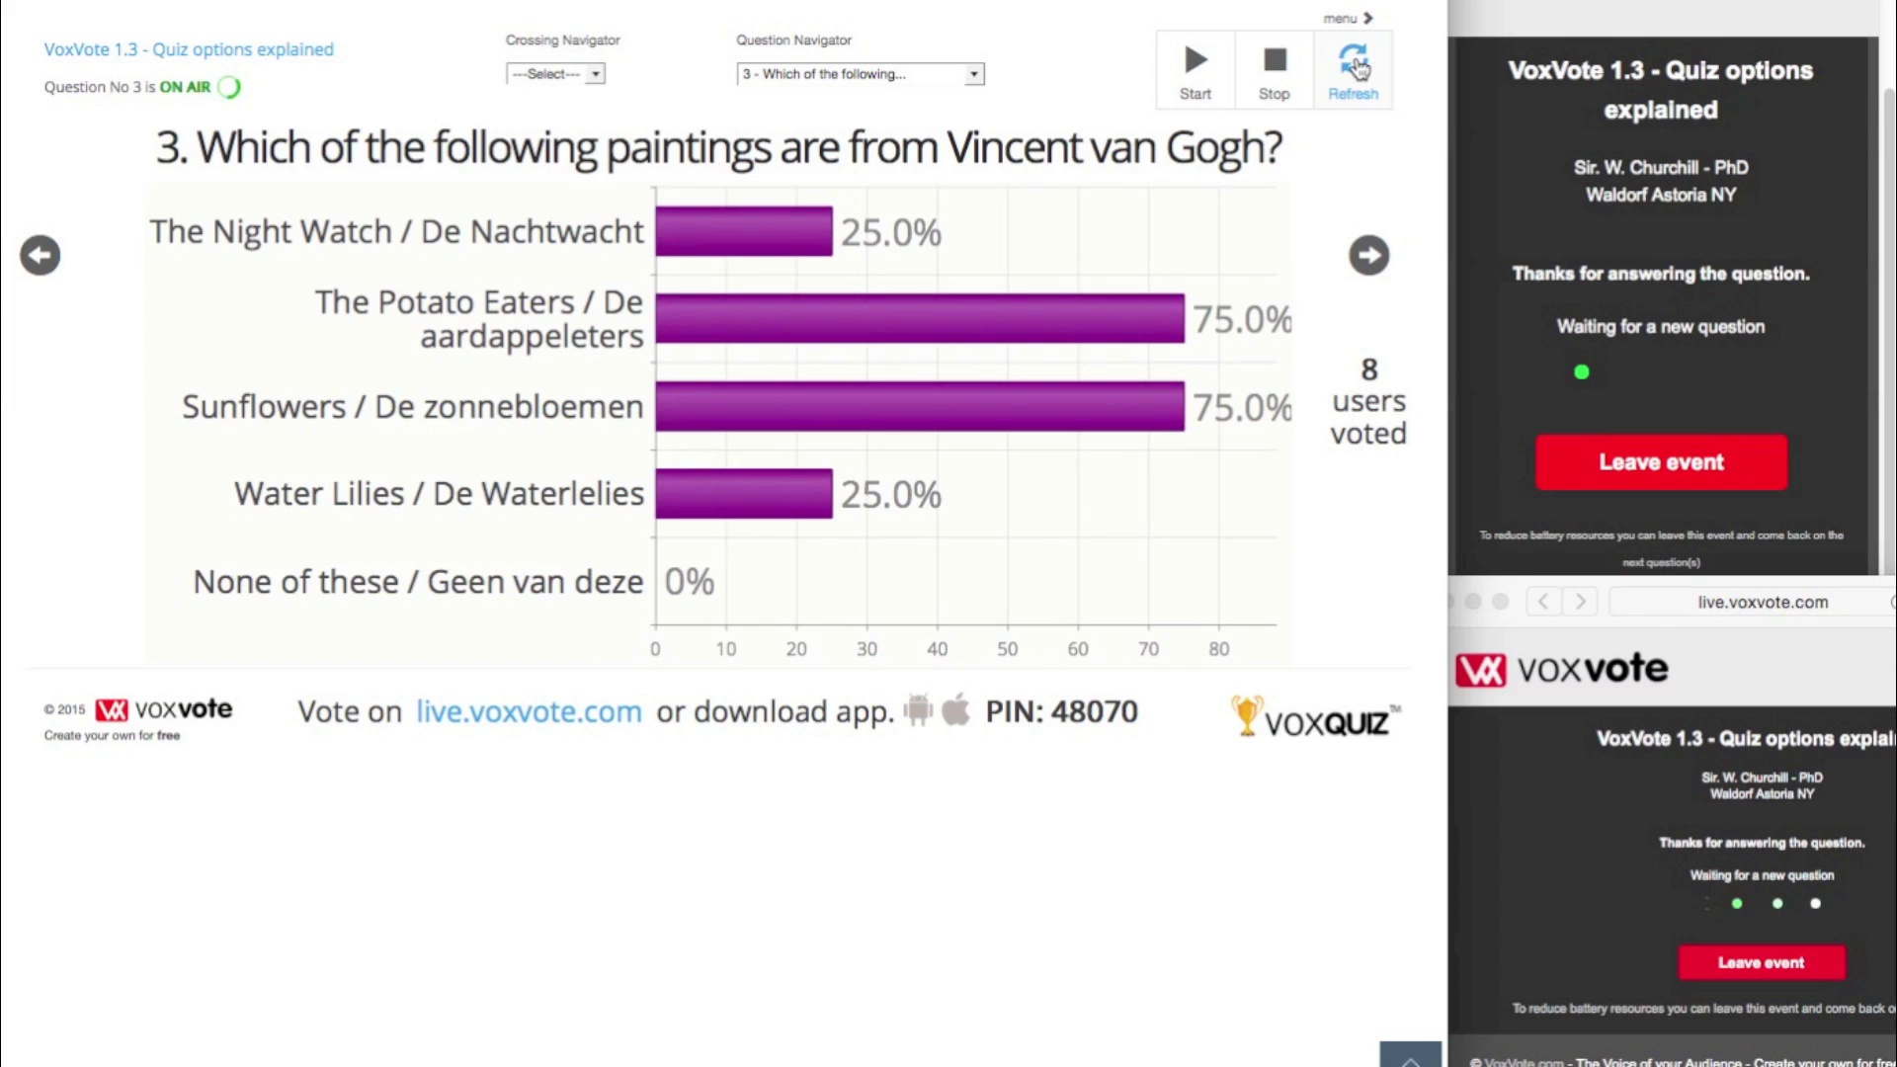
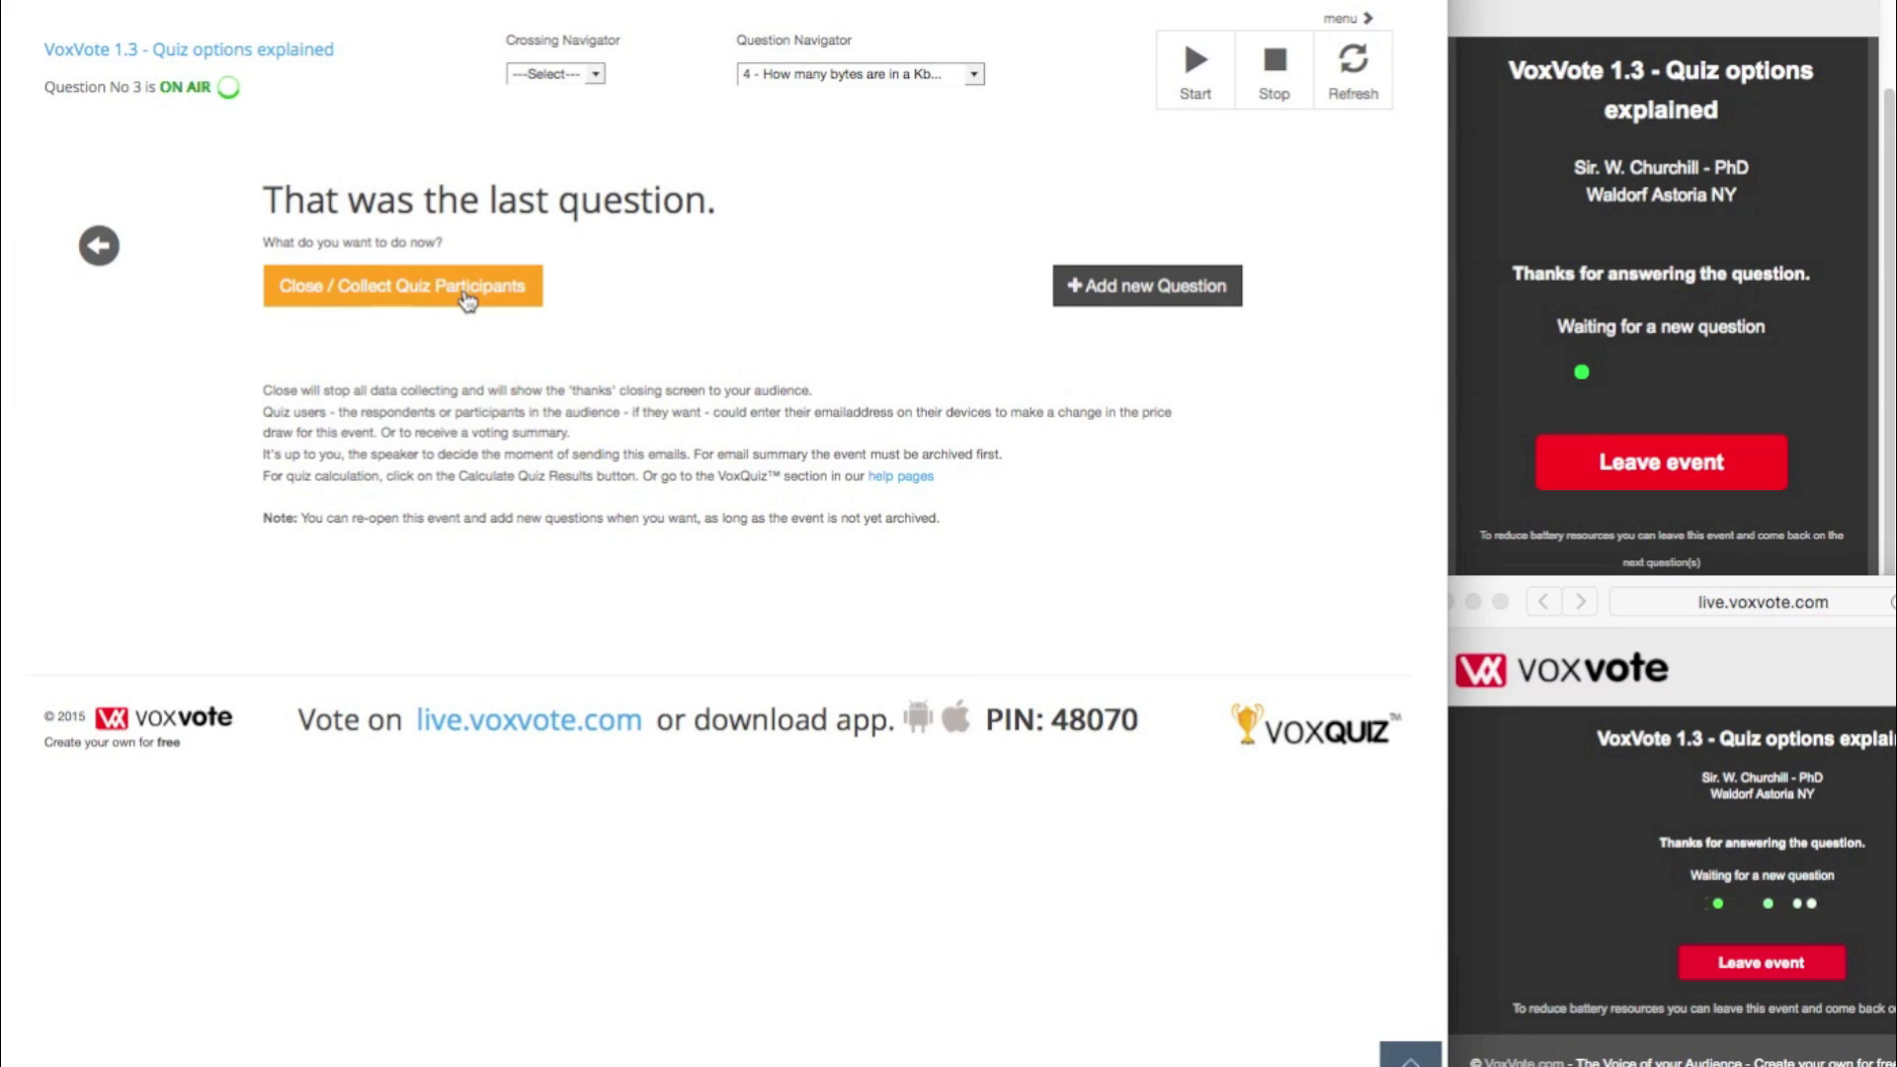
- Highlight the paragraph explaining what closing the quiz event does
{"action": "left_click_drag", "start_coordinate": [262, 389], "coordinate": [689, 470]}
- Glance at the quiz help pages, then close the event and collect quiz participants
{"action": "left_click", "coordinate": [697, 439]}
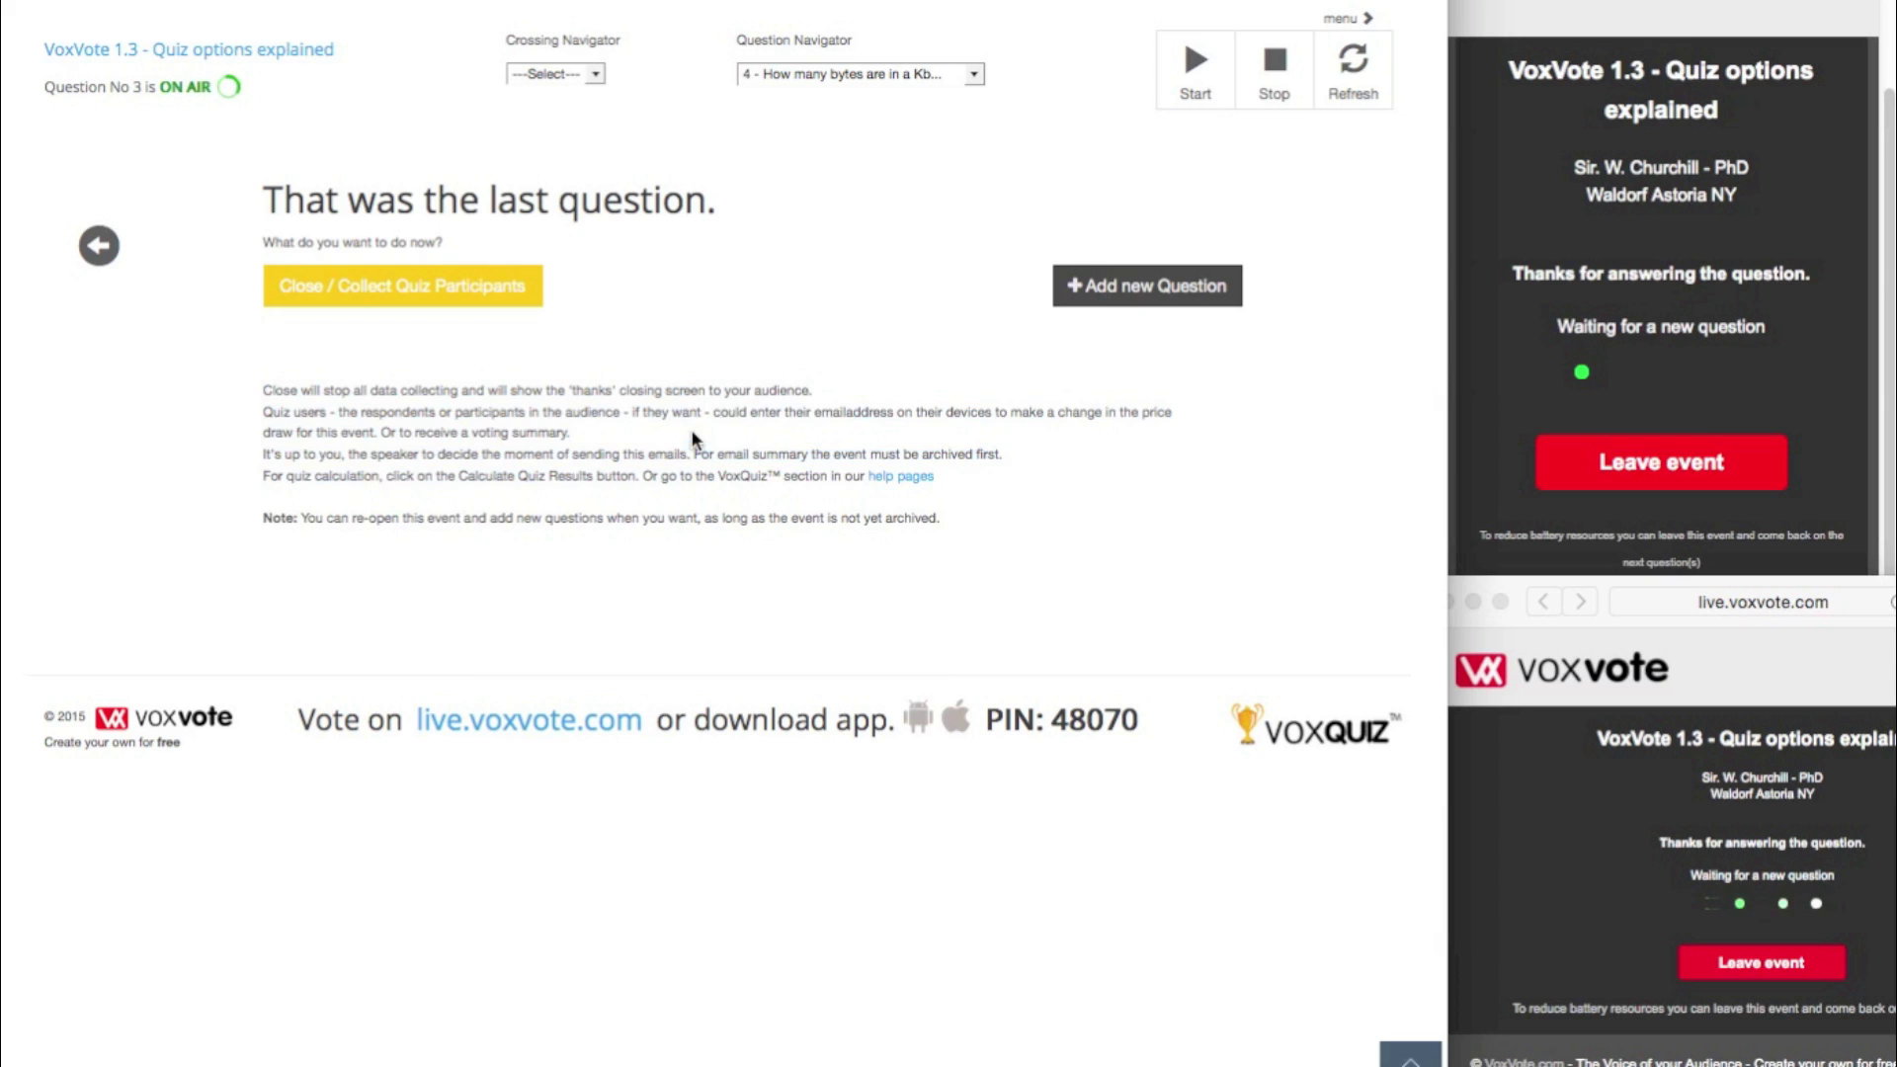
{"action": "left_click", "coordinate": [903, 477]}
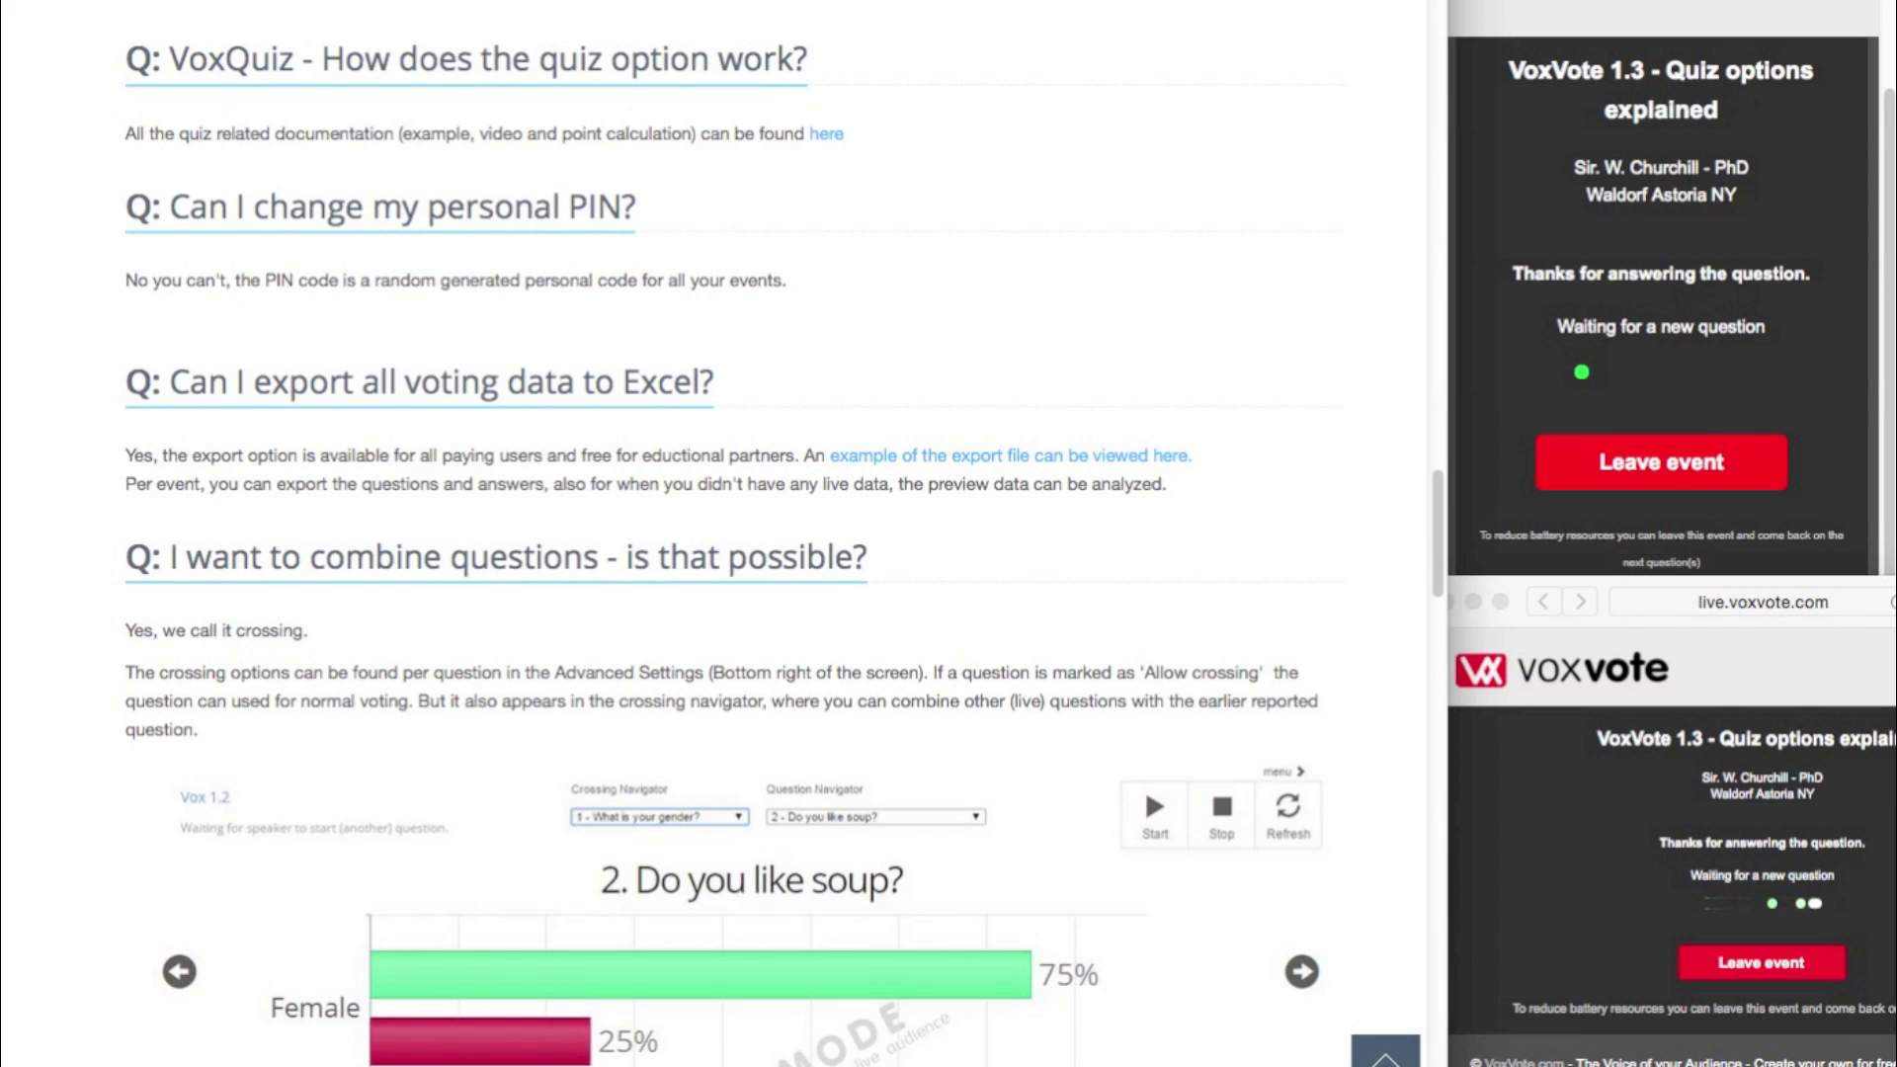
{"action": "key", "text": "super+w"}
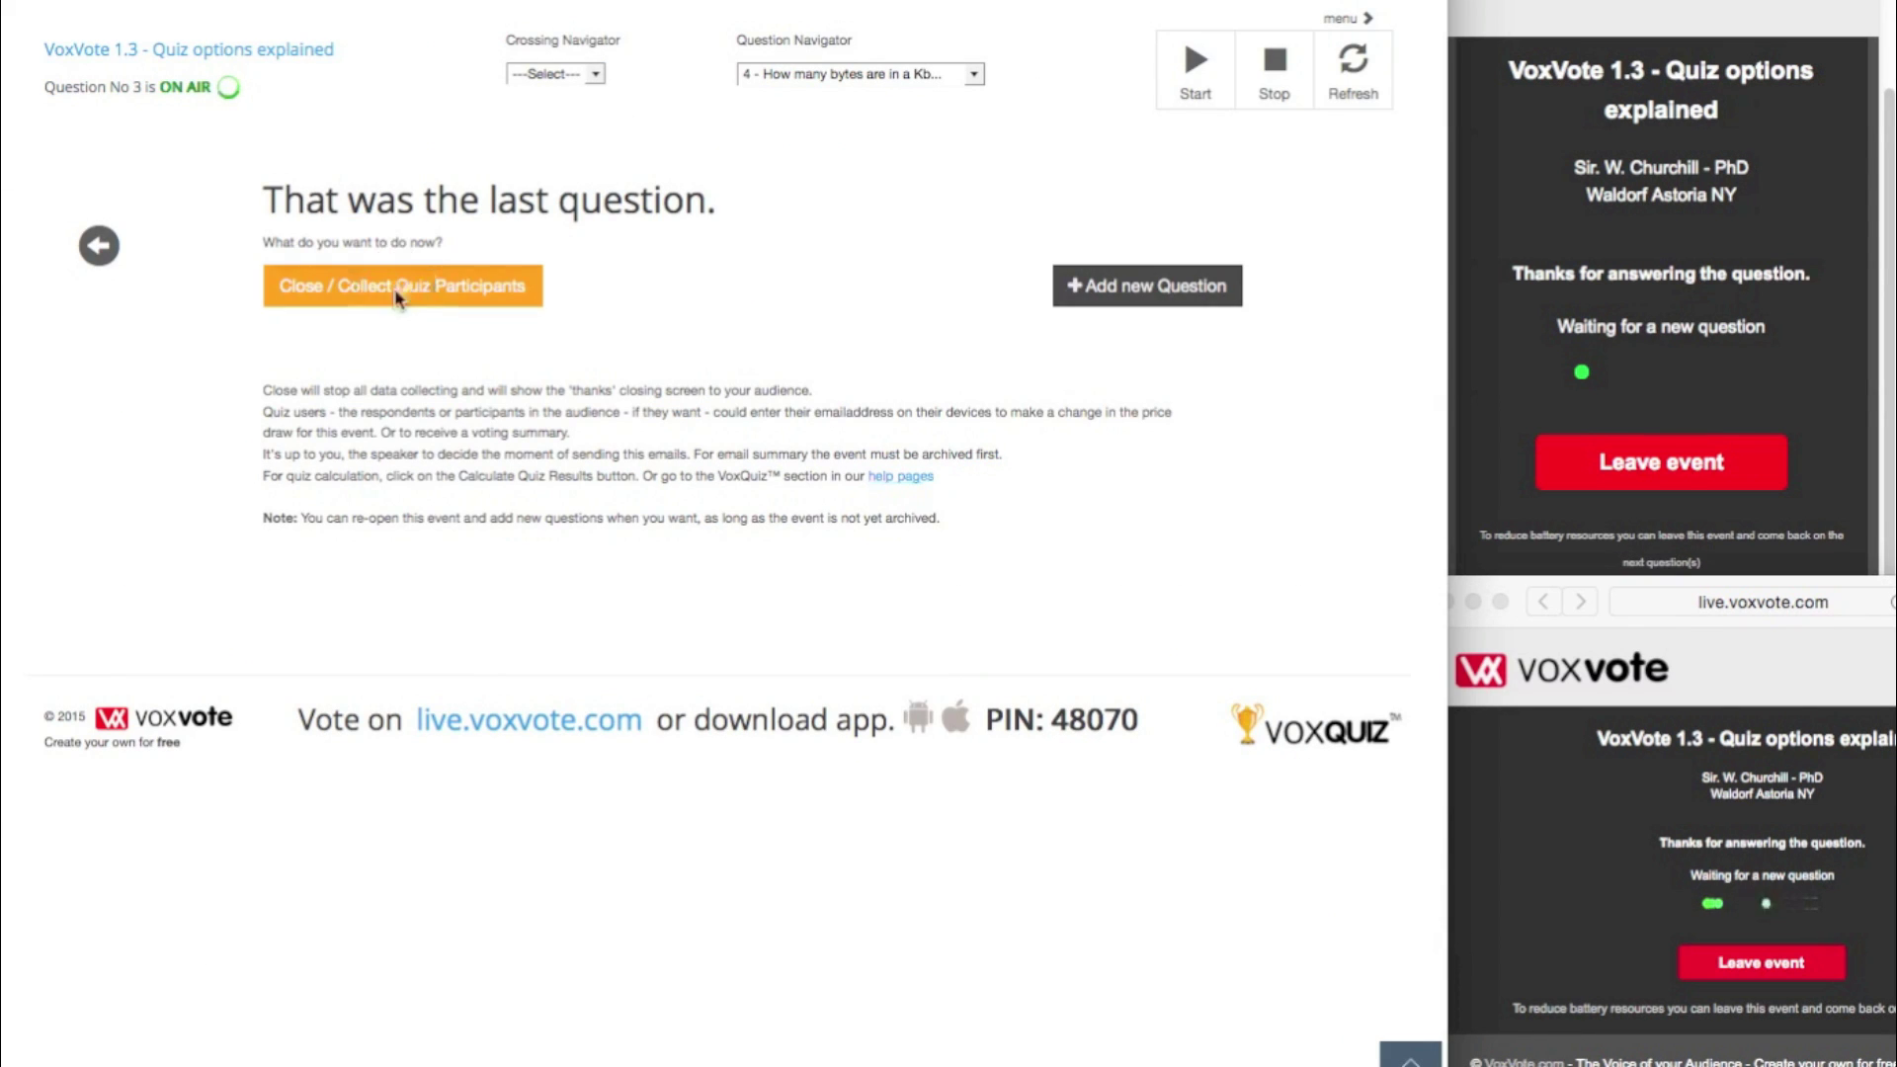
{"action": "left_click", "coordinate": [398, 294]}
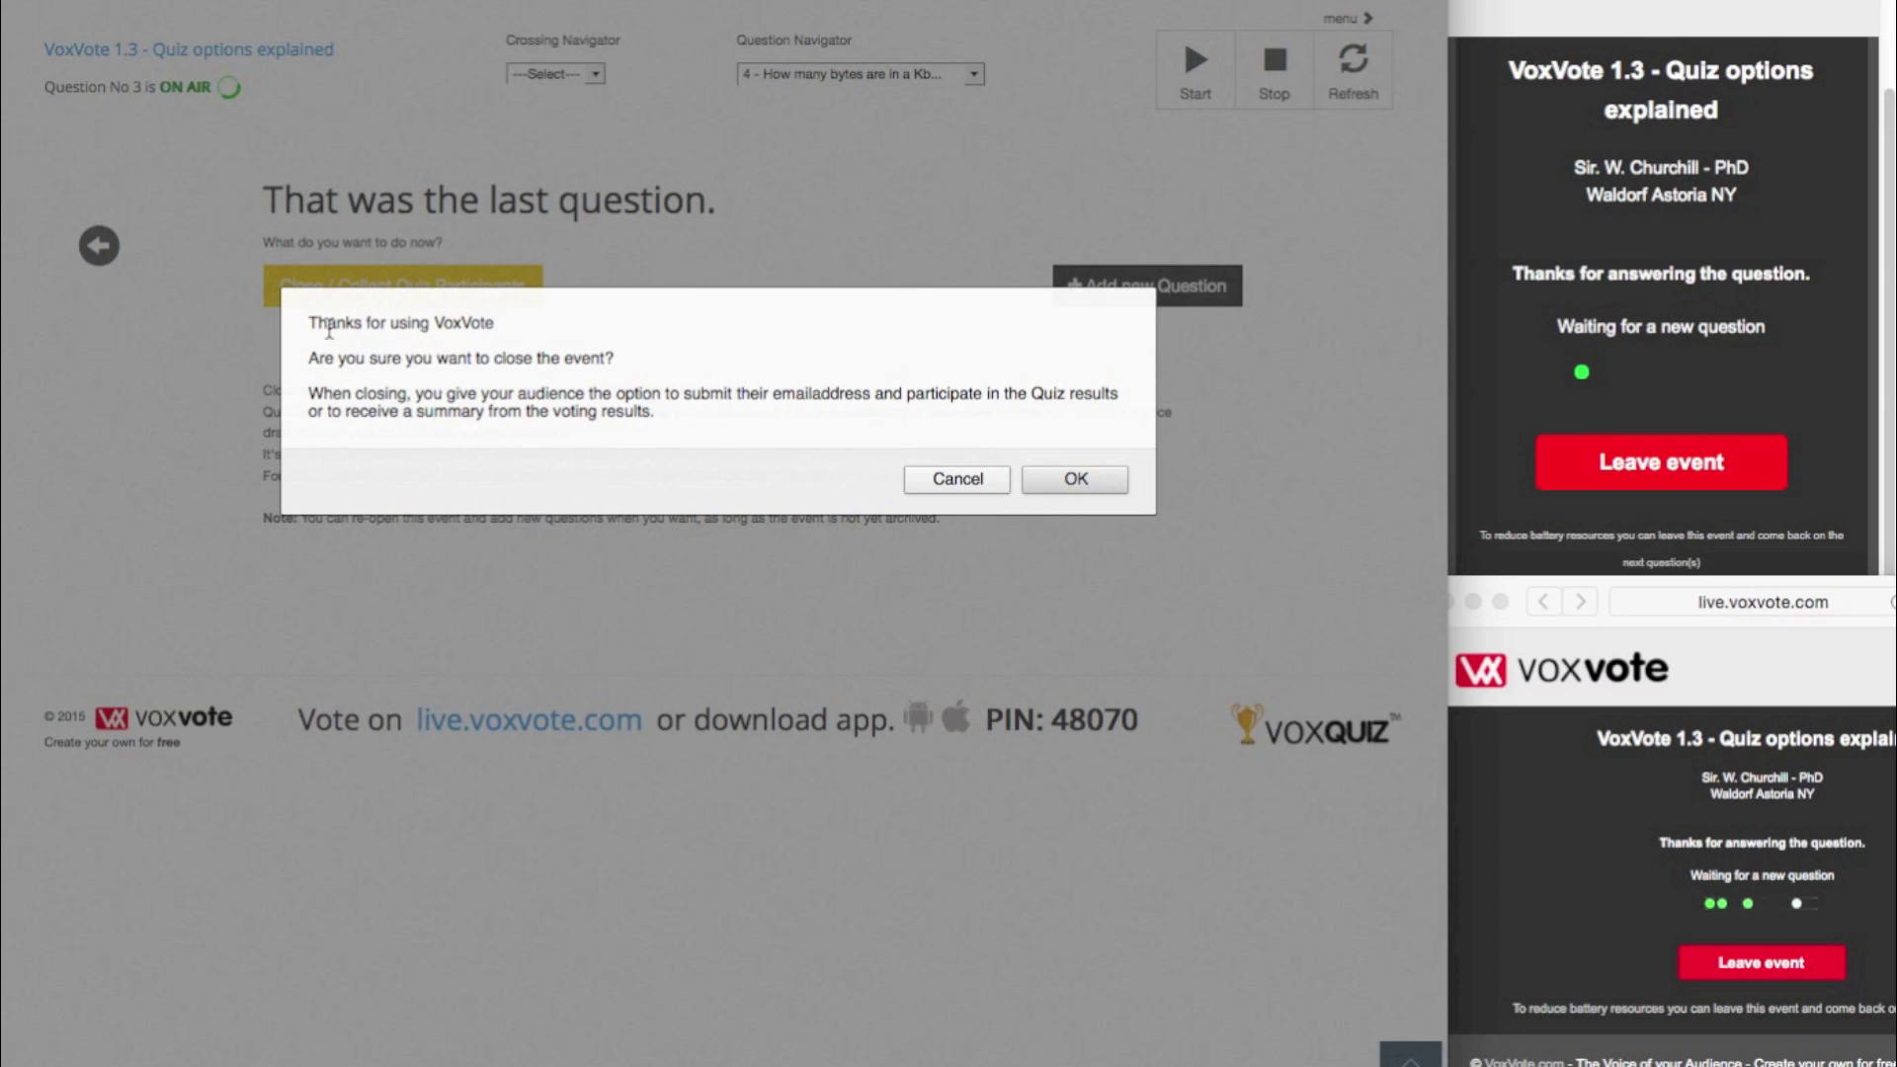
{"action": "left_click", "coordinate": [1085, 481]}
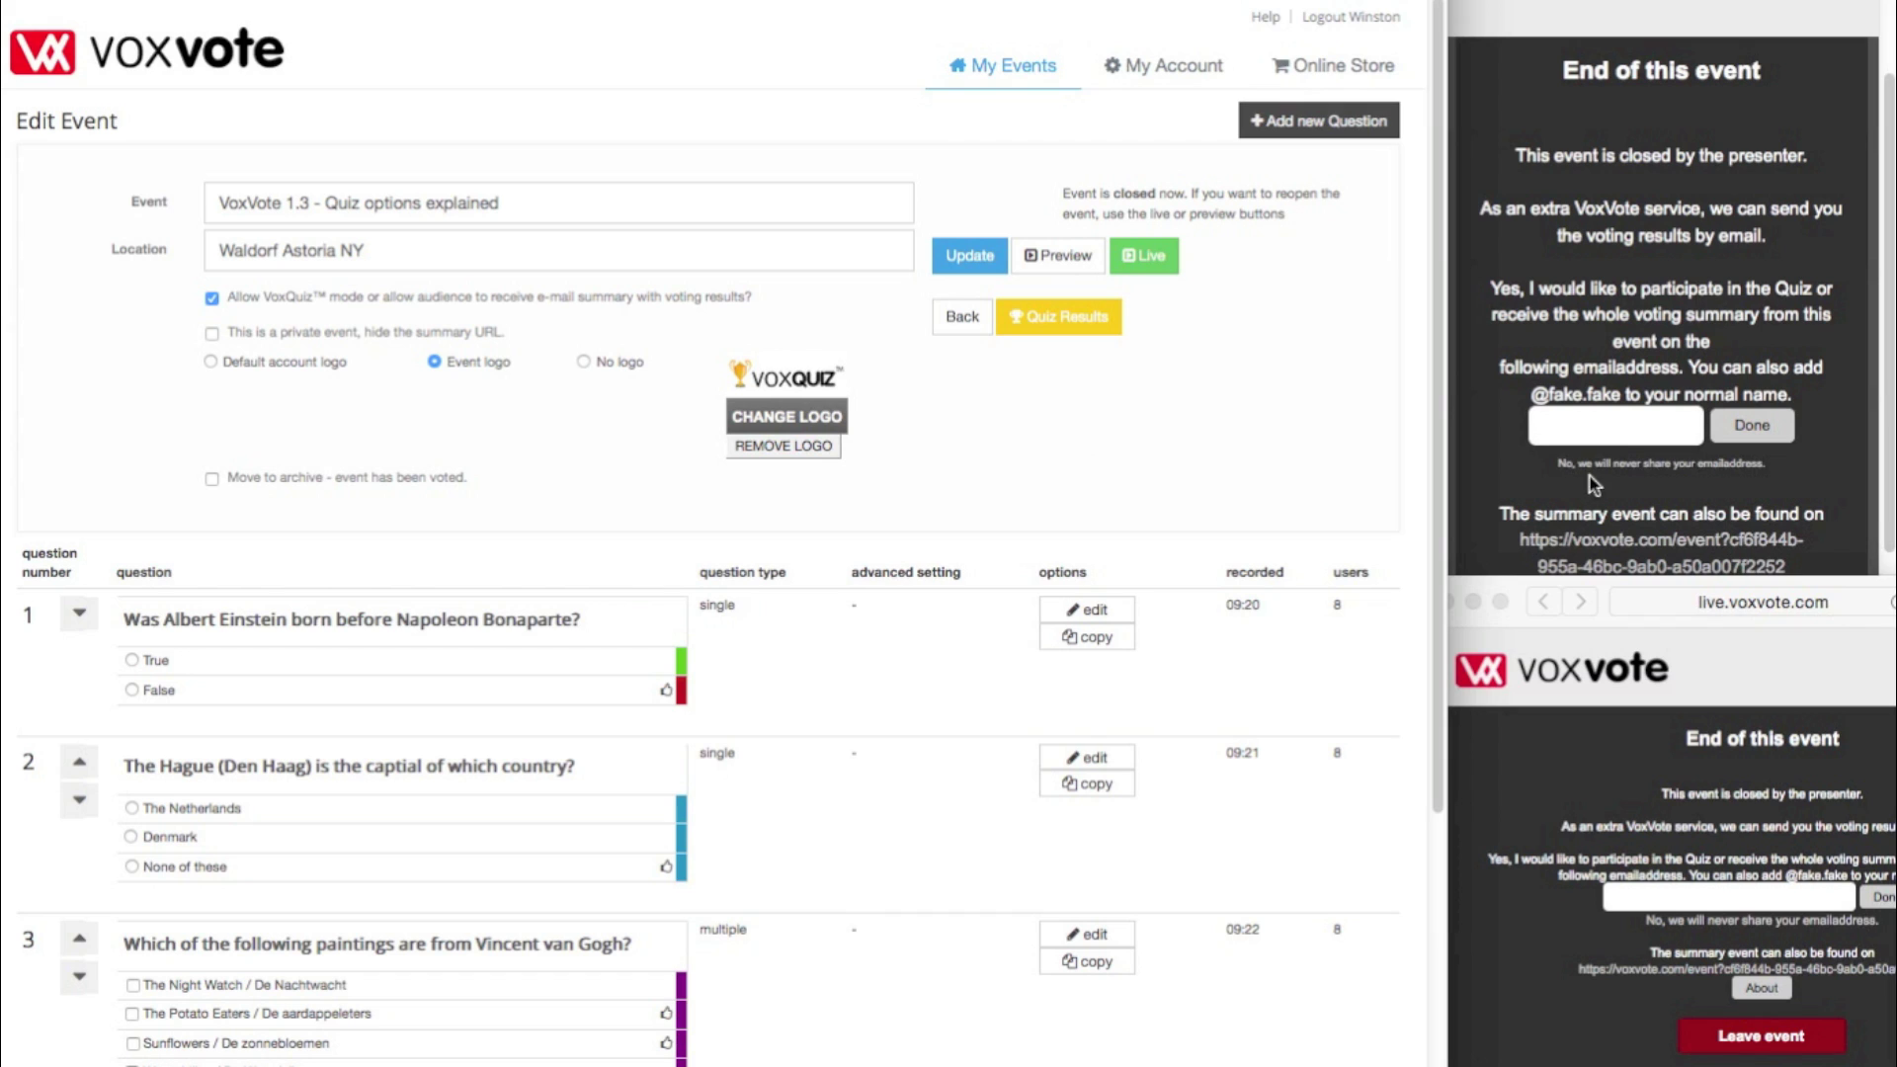
- Enter and submit a participant's email address on the first audience phone
{"action": "left_click", "coordinate": [1598, 426]}
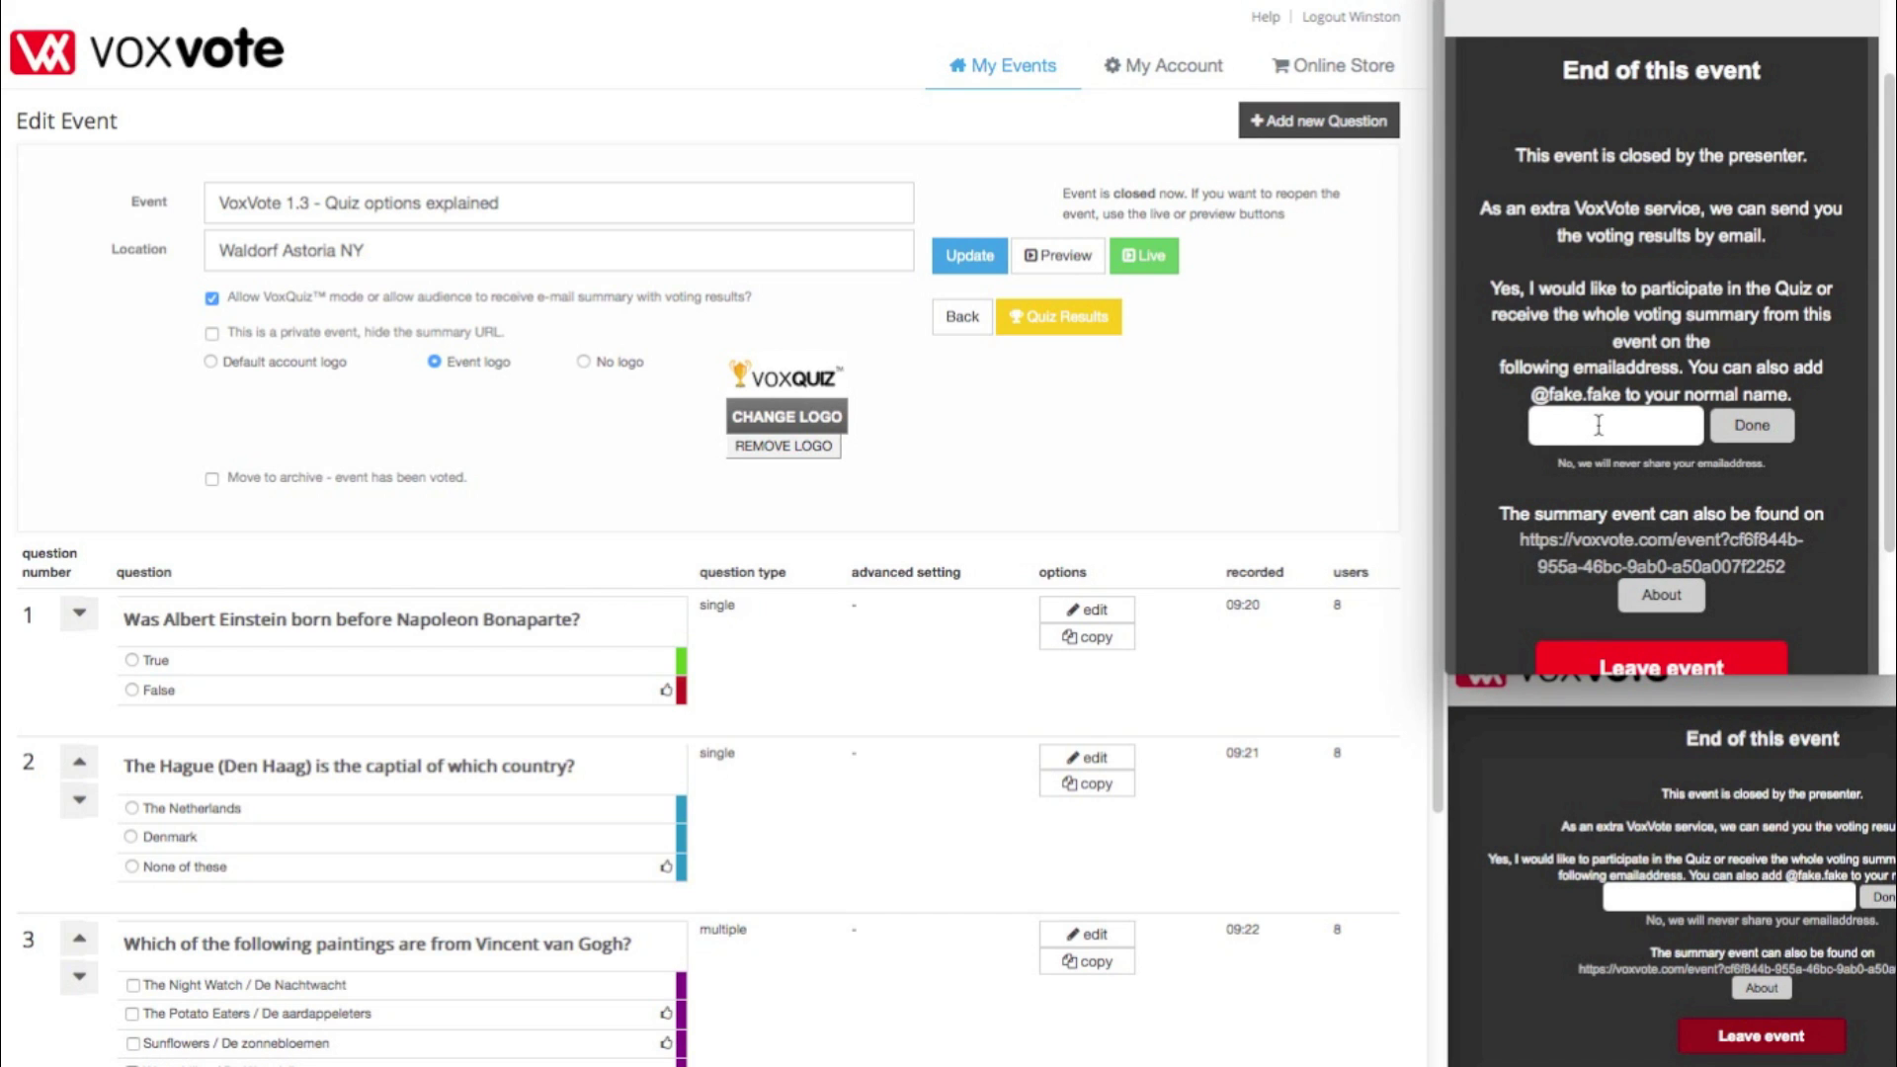
{"action": "type", "text": "vind"}
{"action": "type", "text": "ent"}
{"action": "type", "text": "heeft a"}
{"action": "key", "text": "BackSpace"}
{"action": "key", "text": "BackSpace"}
{"action": "type", "text": "allesgoed@f"}
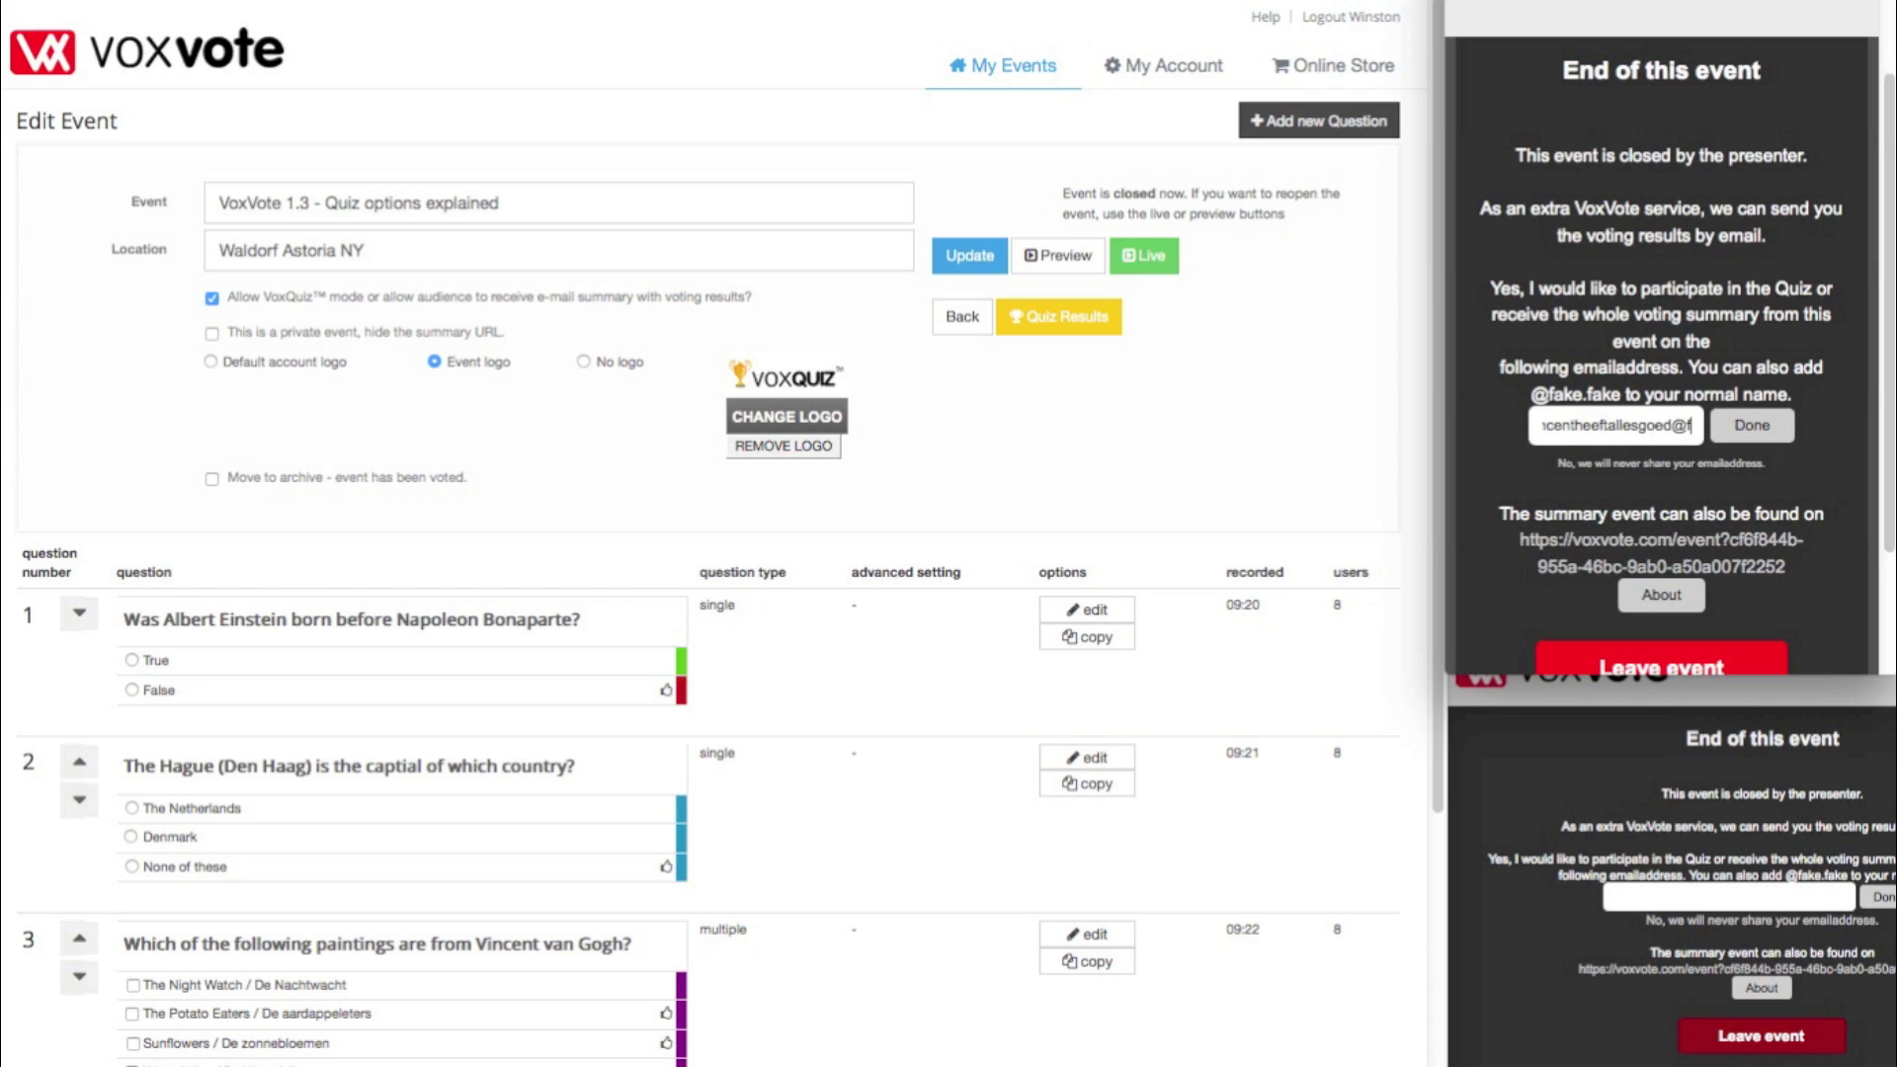
{"action": "type", "text": "ake.fake"}
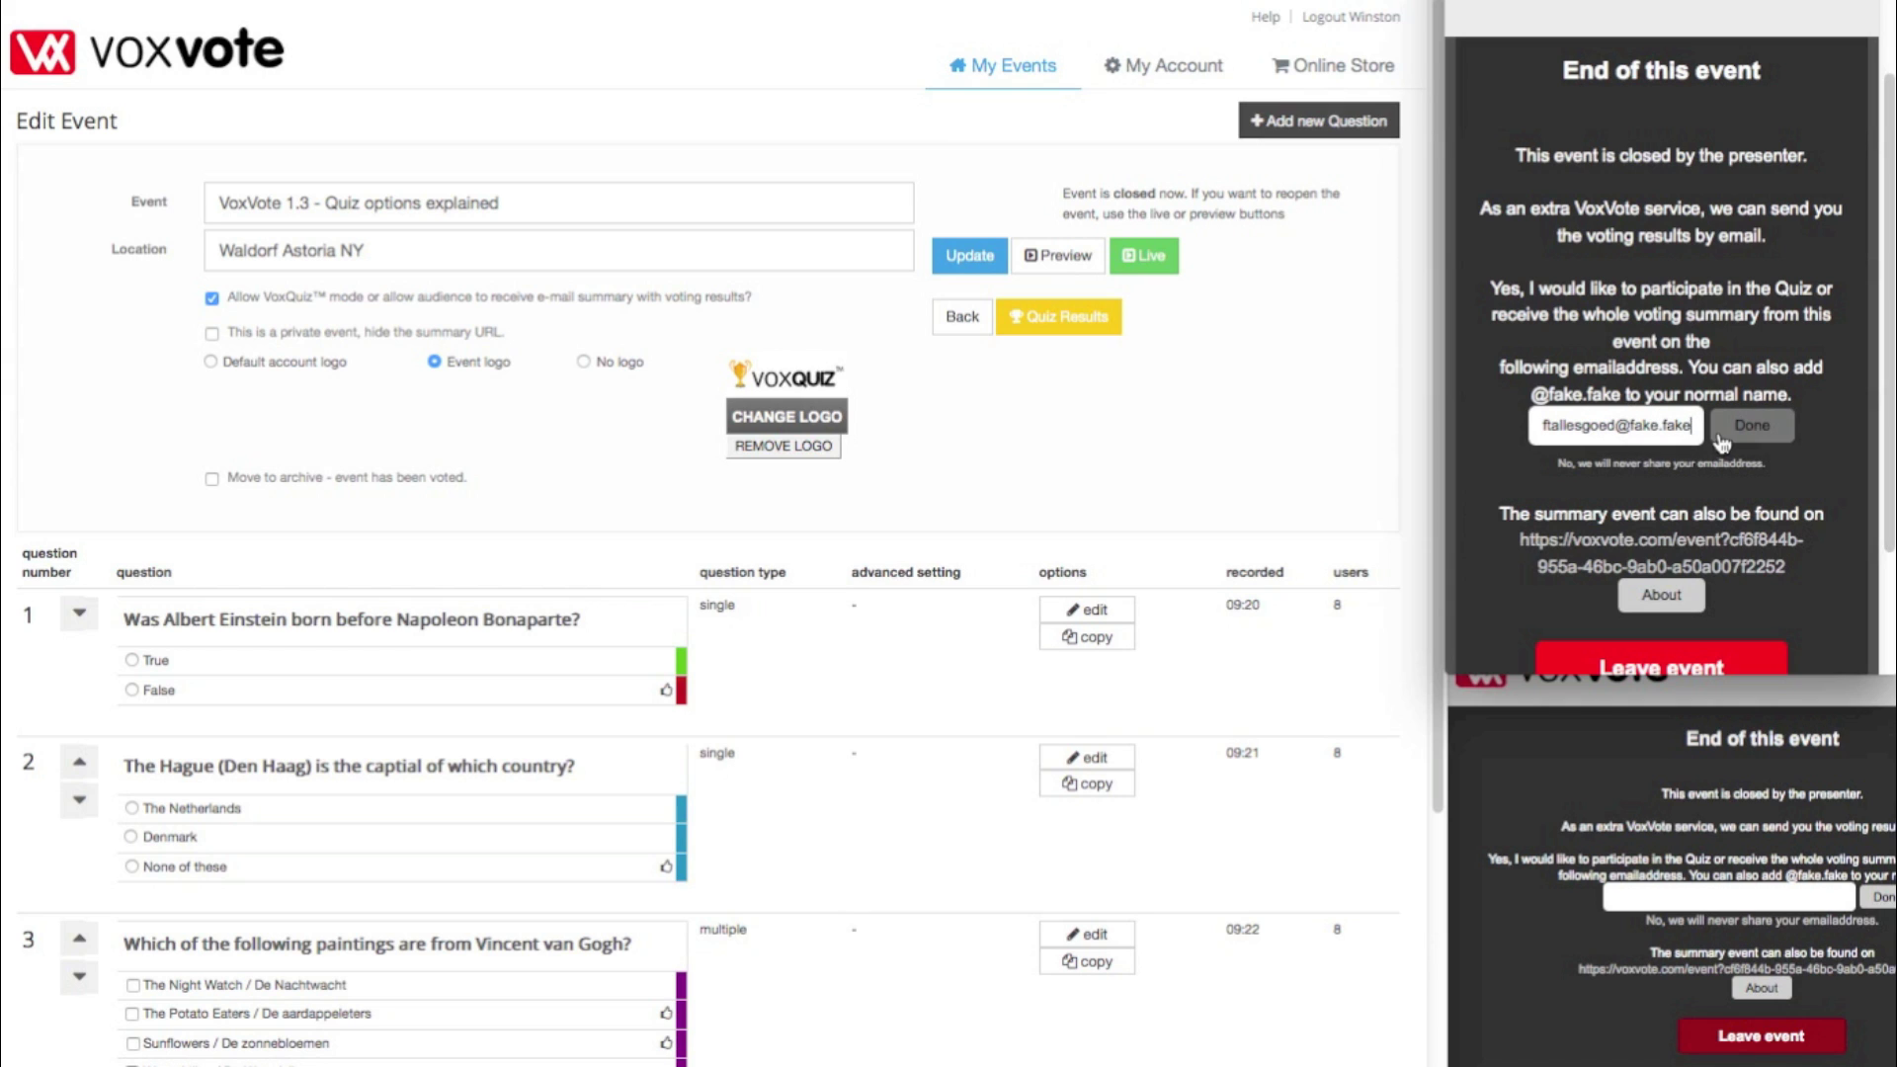
{"action": "left_click", "coordinate": [1728, 434]}
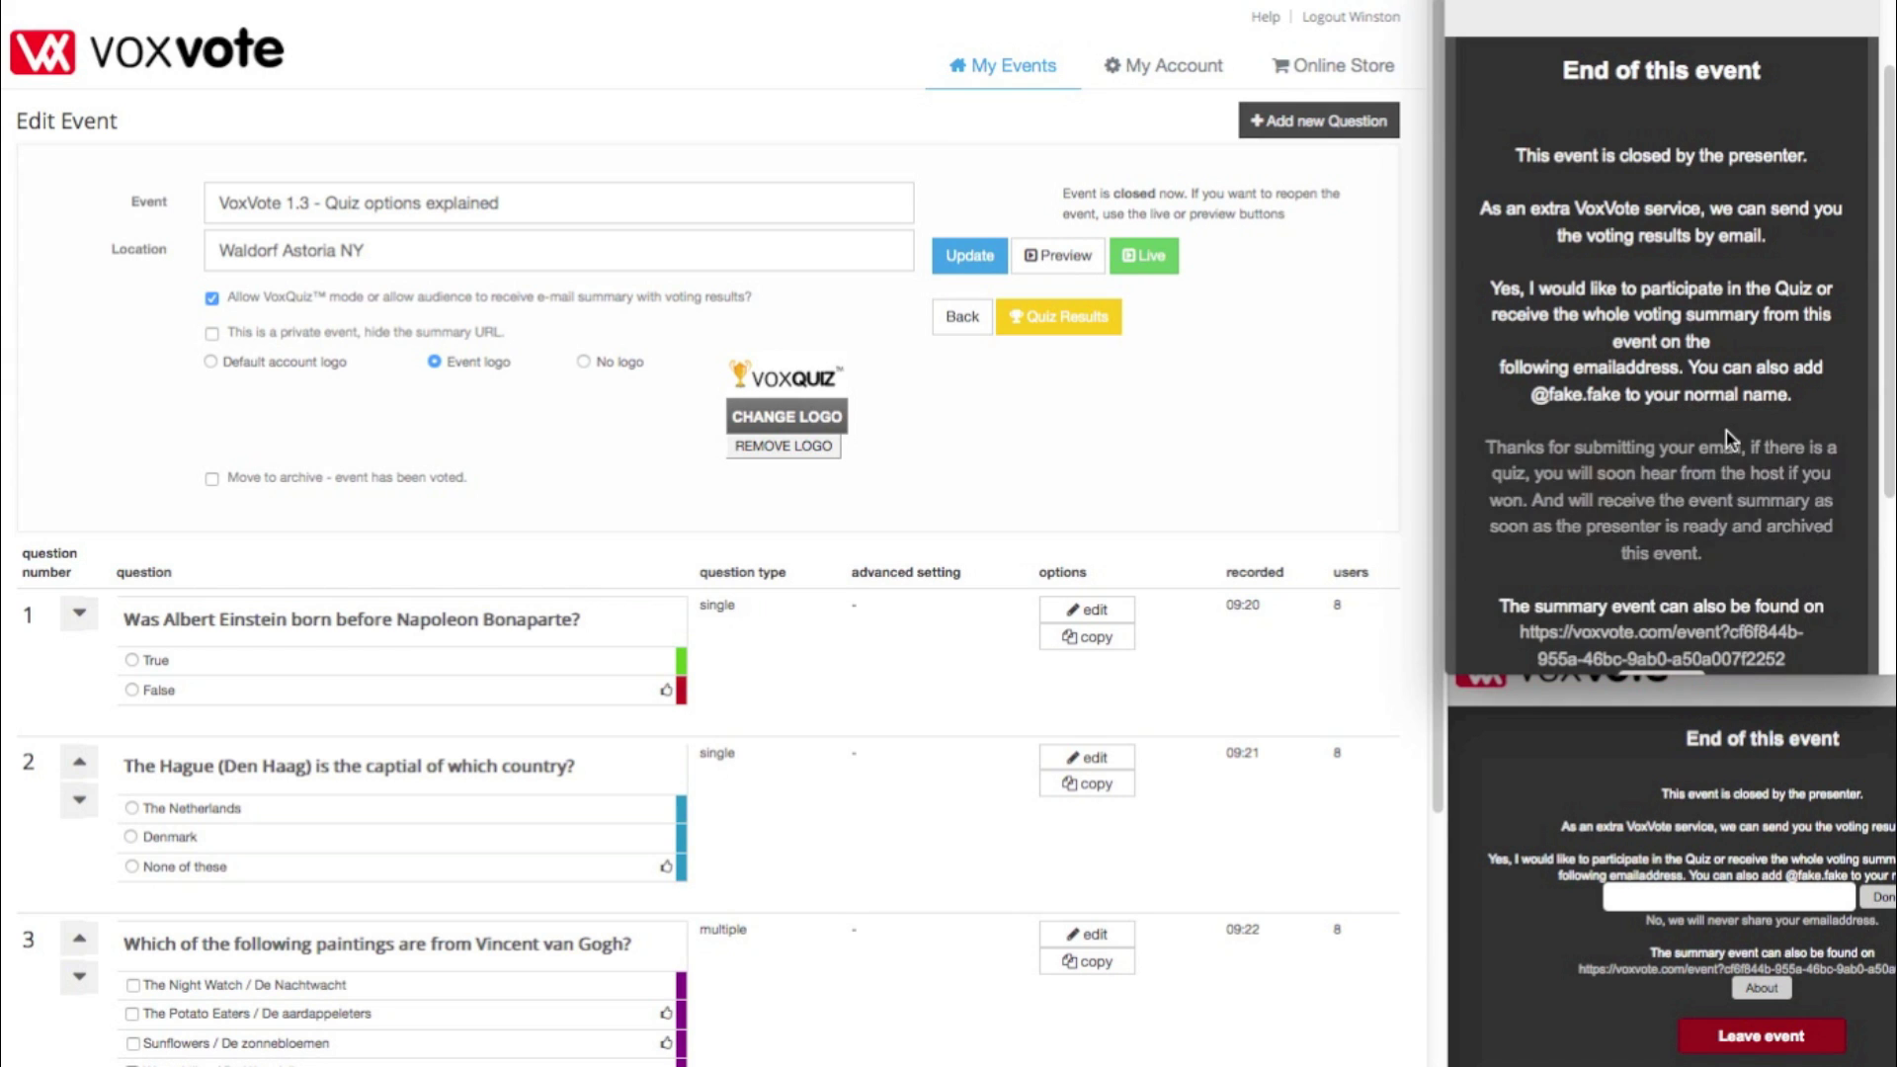
- Enter and submit another participant's email address on the second audience phone
{"action": "left_click", "coordinate": [1697, 895]}
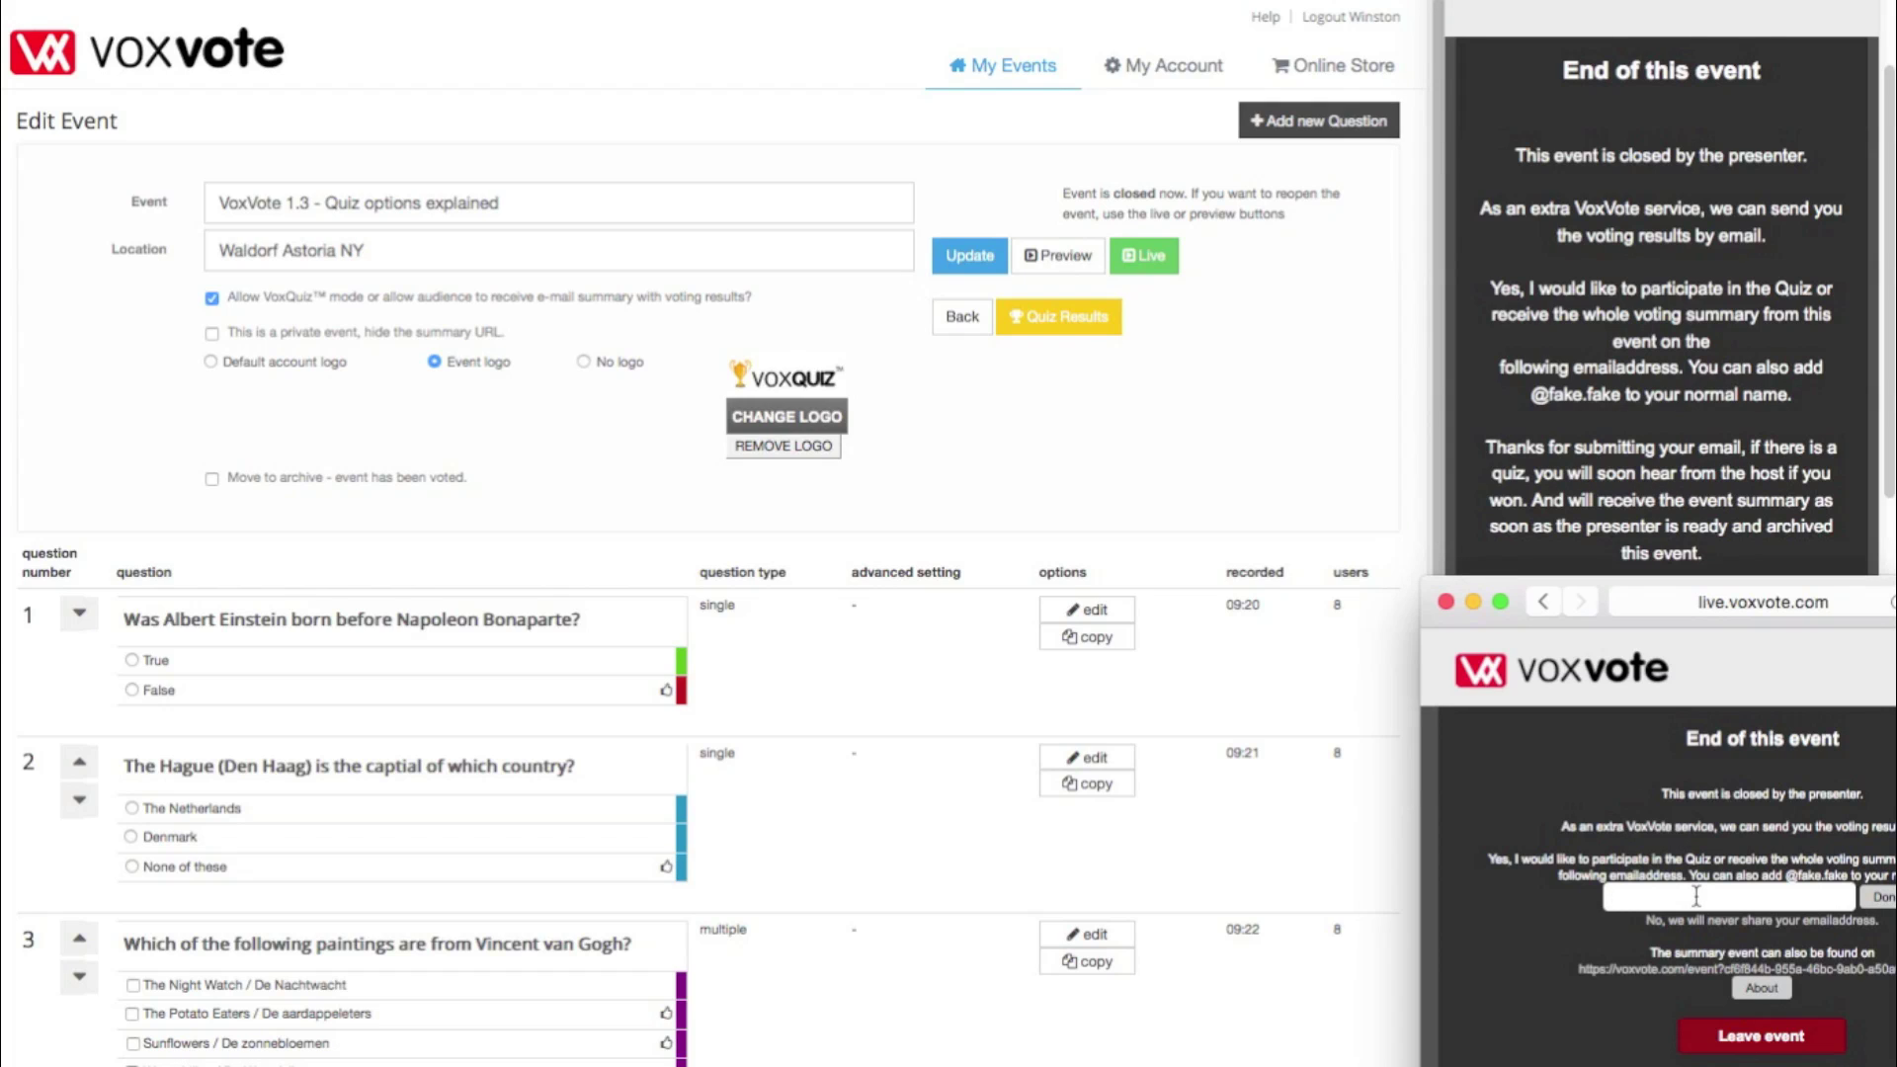
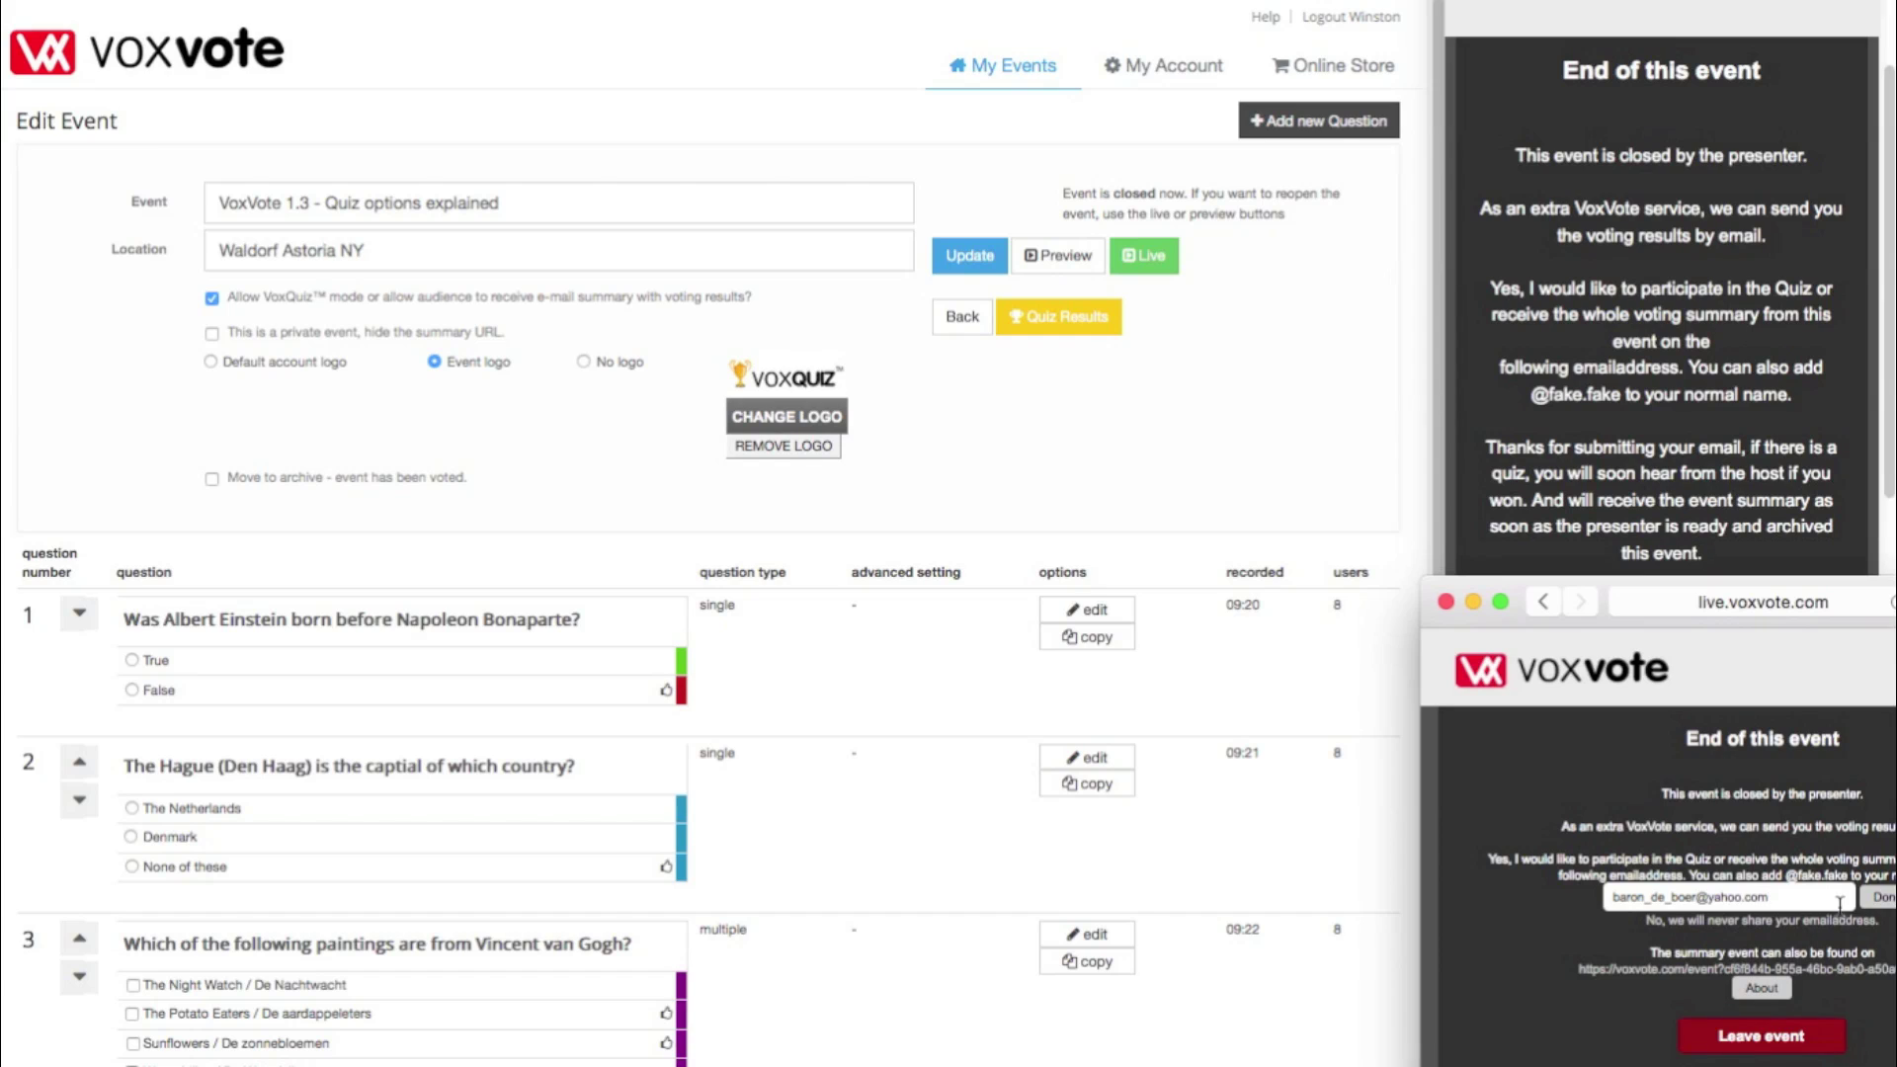
{"action": "left_click", "coordinate": [1871, 911]}
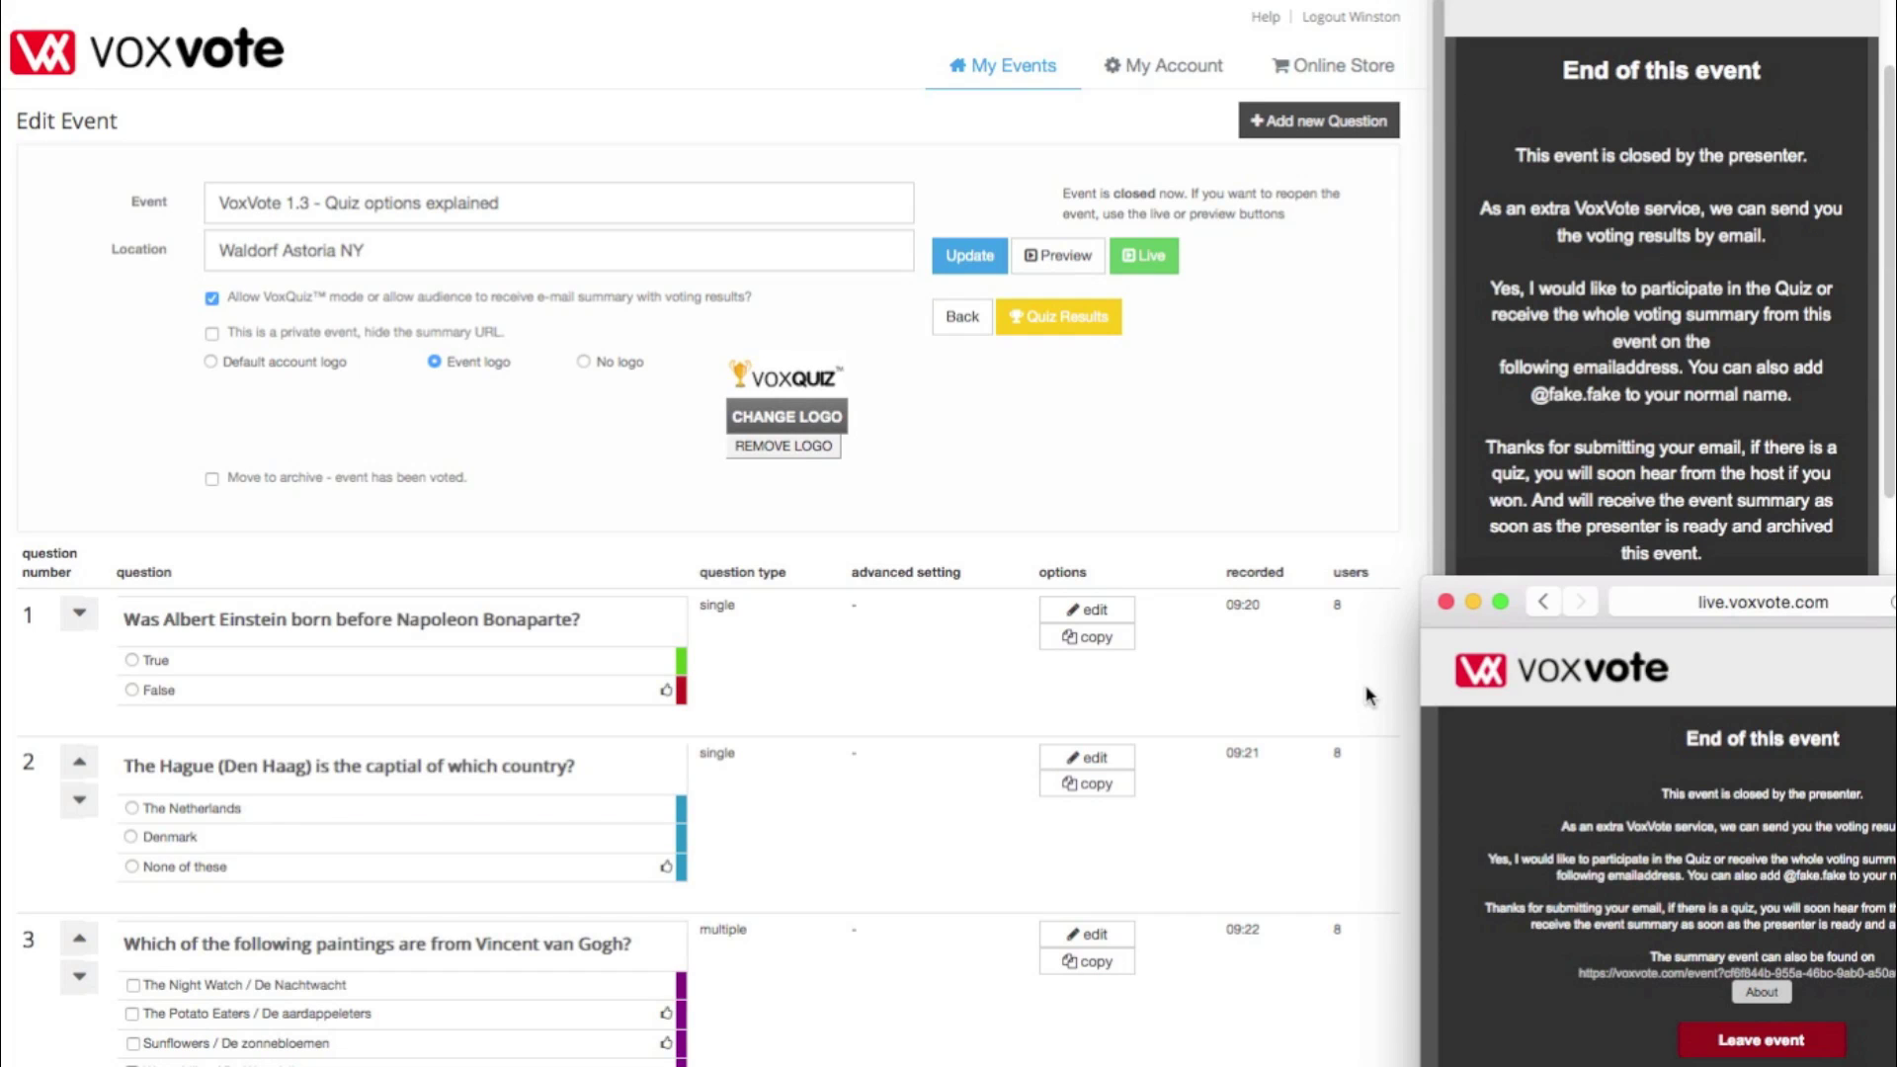
- Refocus the presenter window and open the Quiz Results ranking
{"action": "left_click", "coordinate": [1087, 378]}
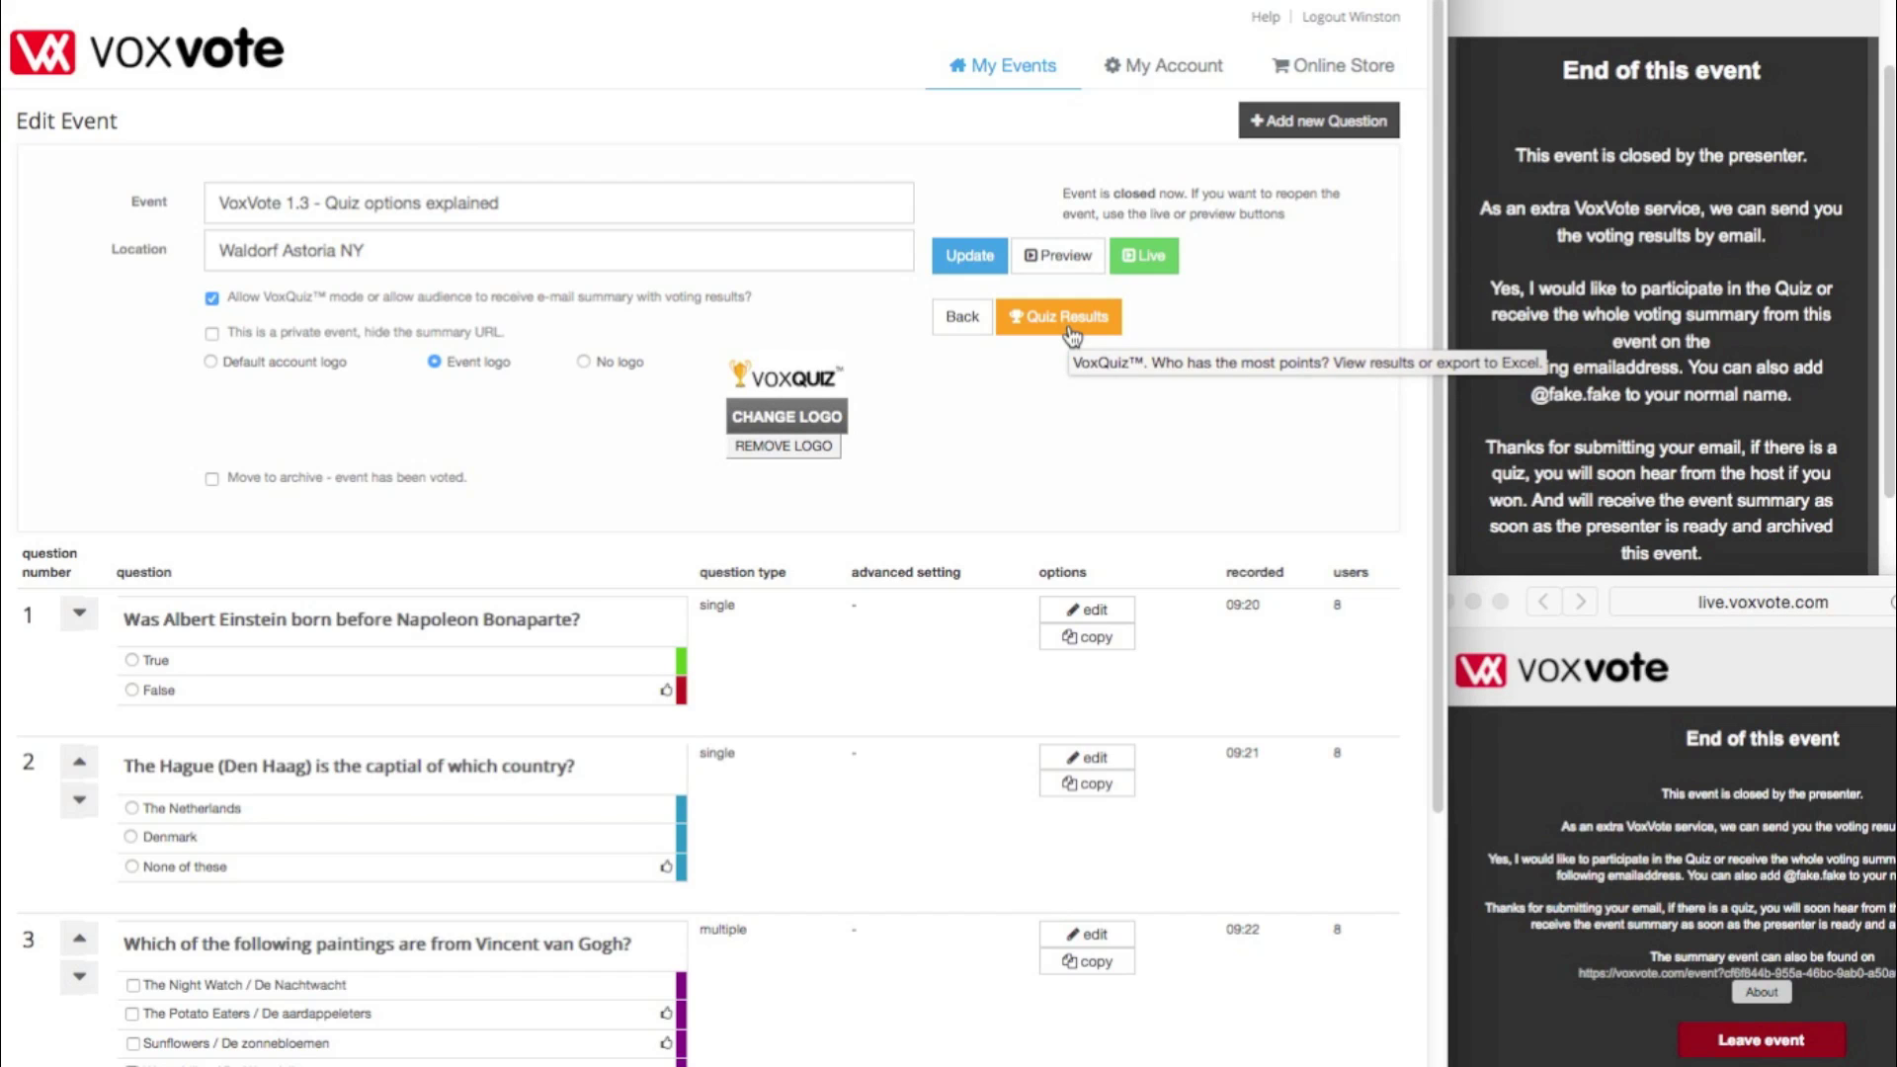
{"action": "left_click", "coordinate": [1072, 336]}
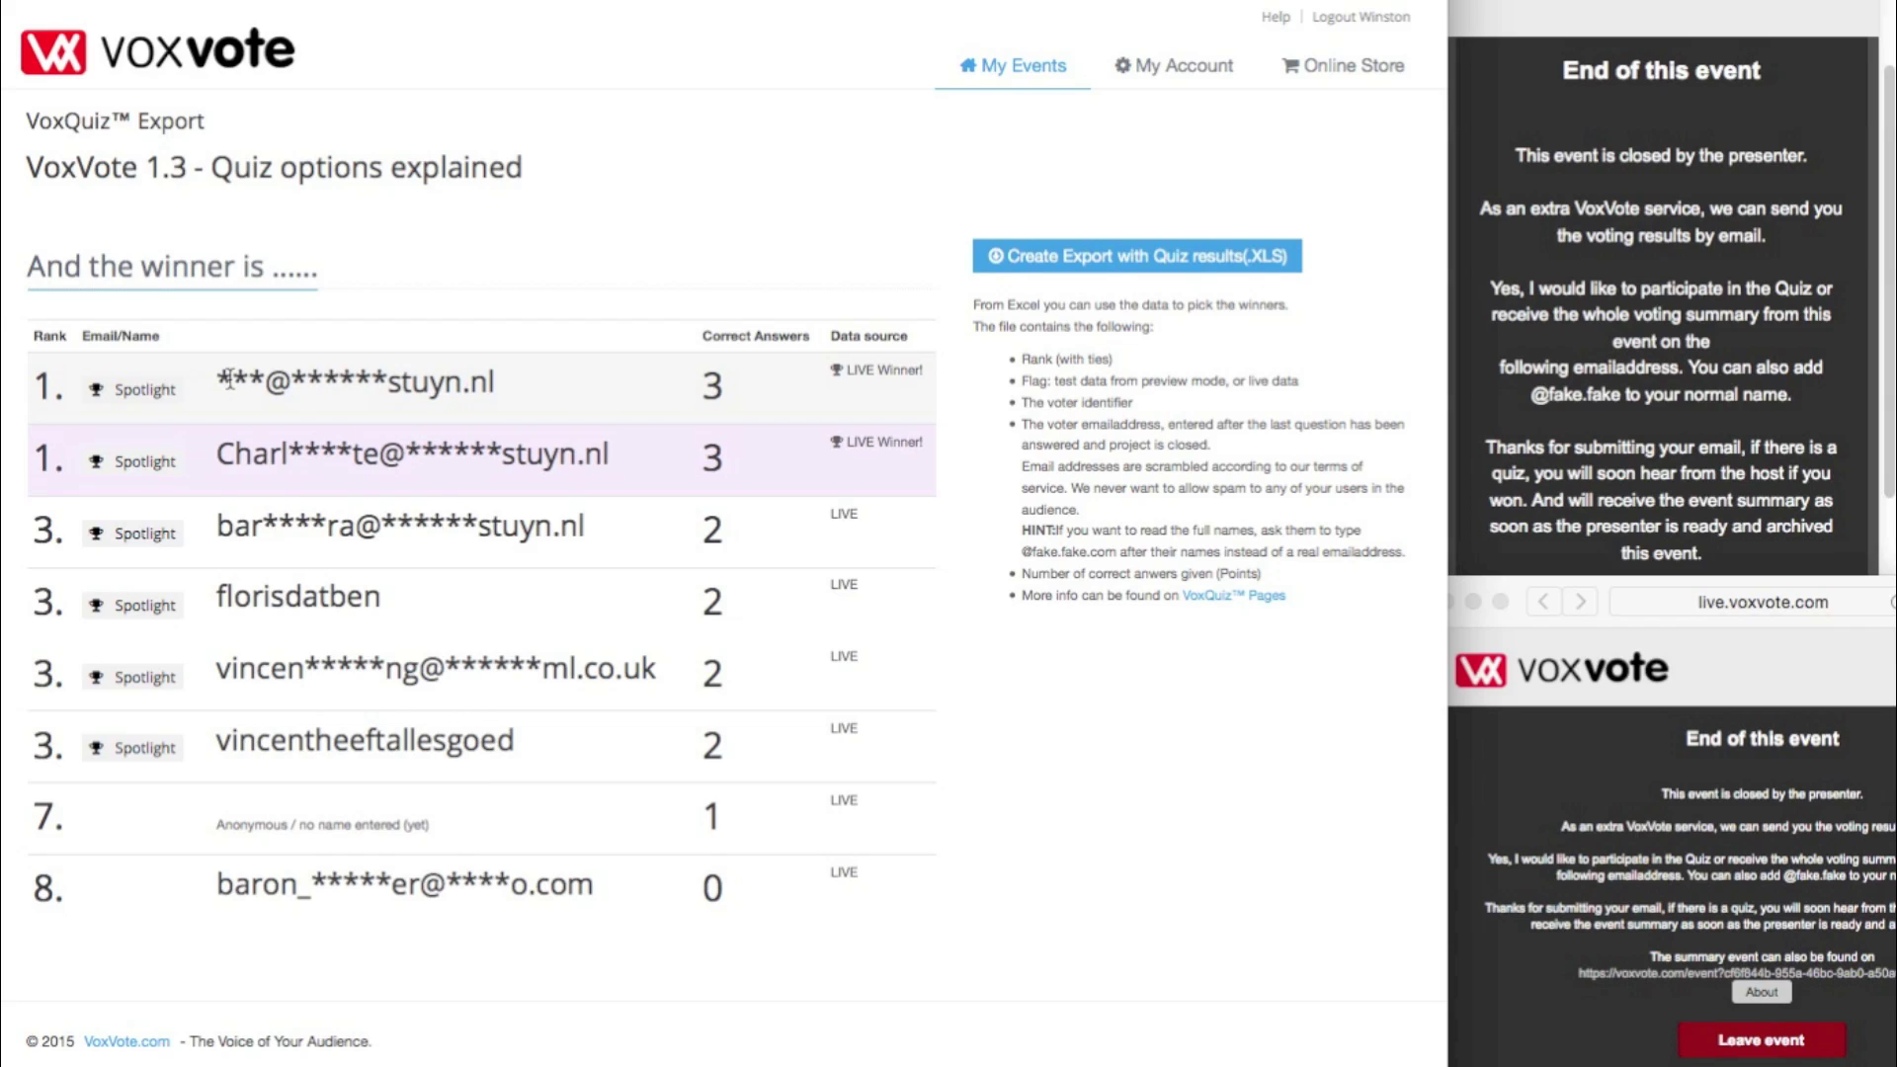
- Spotlight the rank-1 winner with the prize text 'a goody bag!'
{"action": "left_click", "coordinate": [158, 391]}
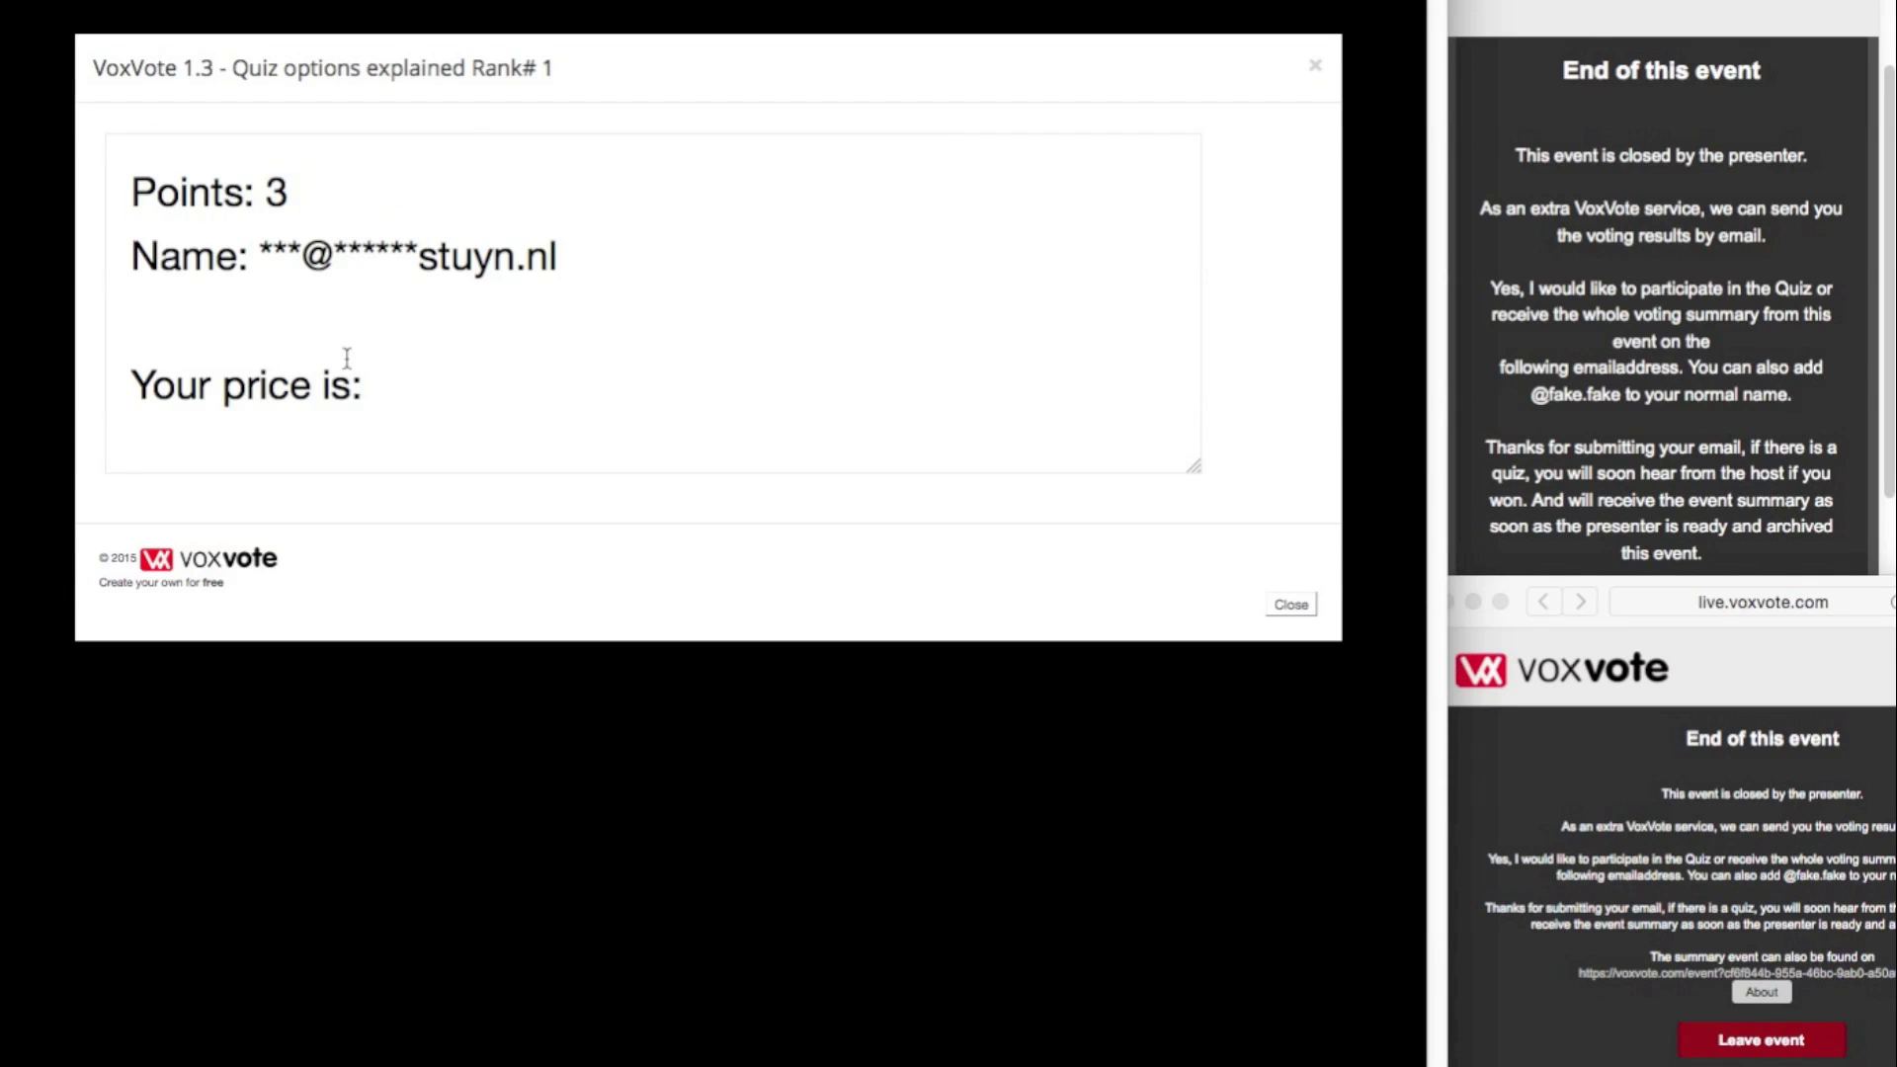
{"action": "left_click", "coordinate": [389, 385]}
{"action": "type", "text": "a good"}
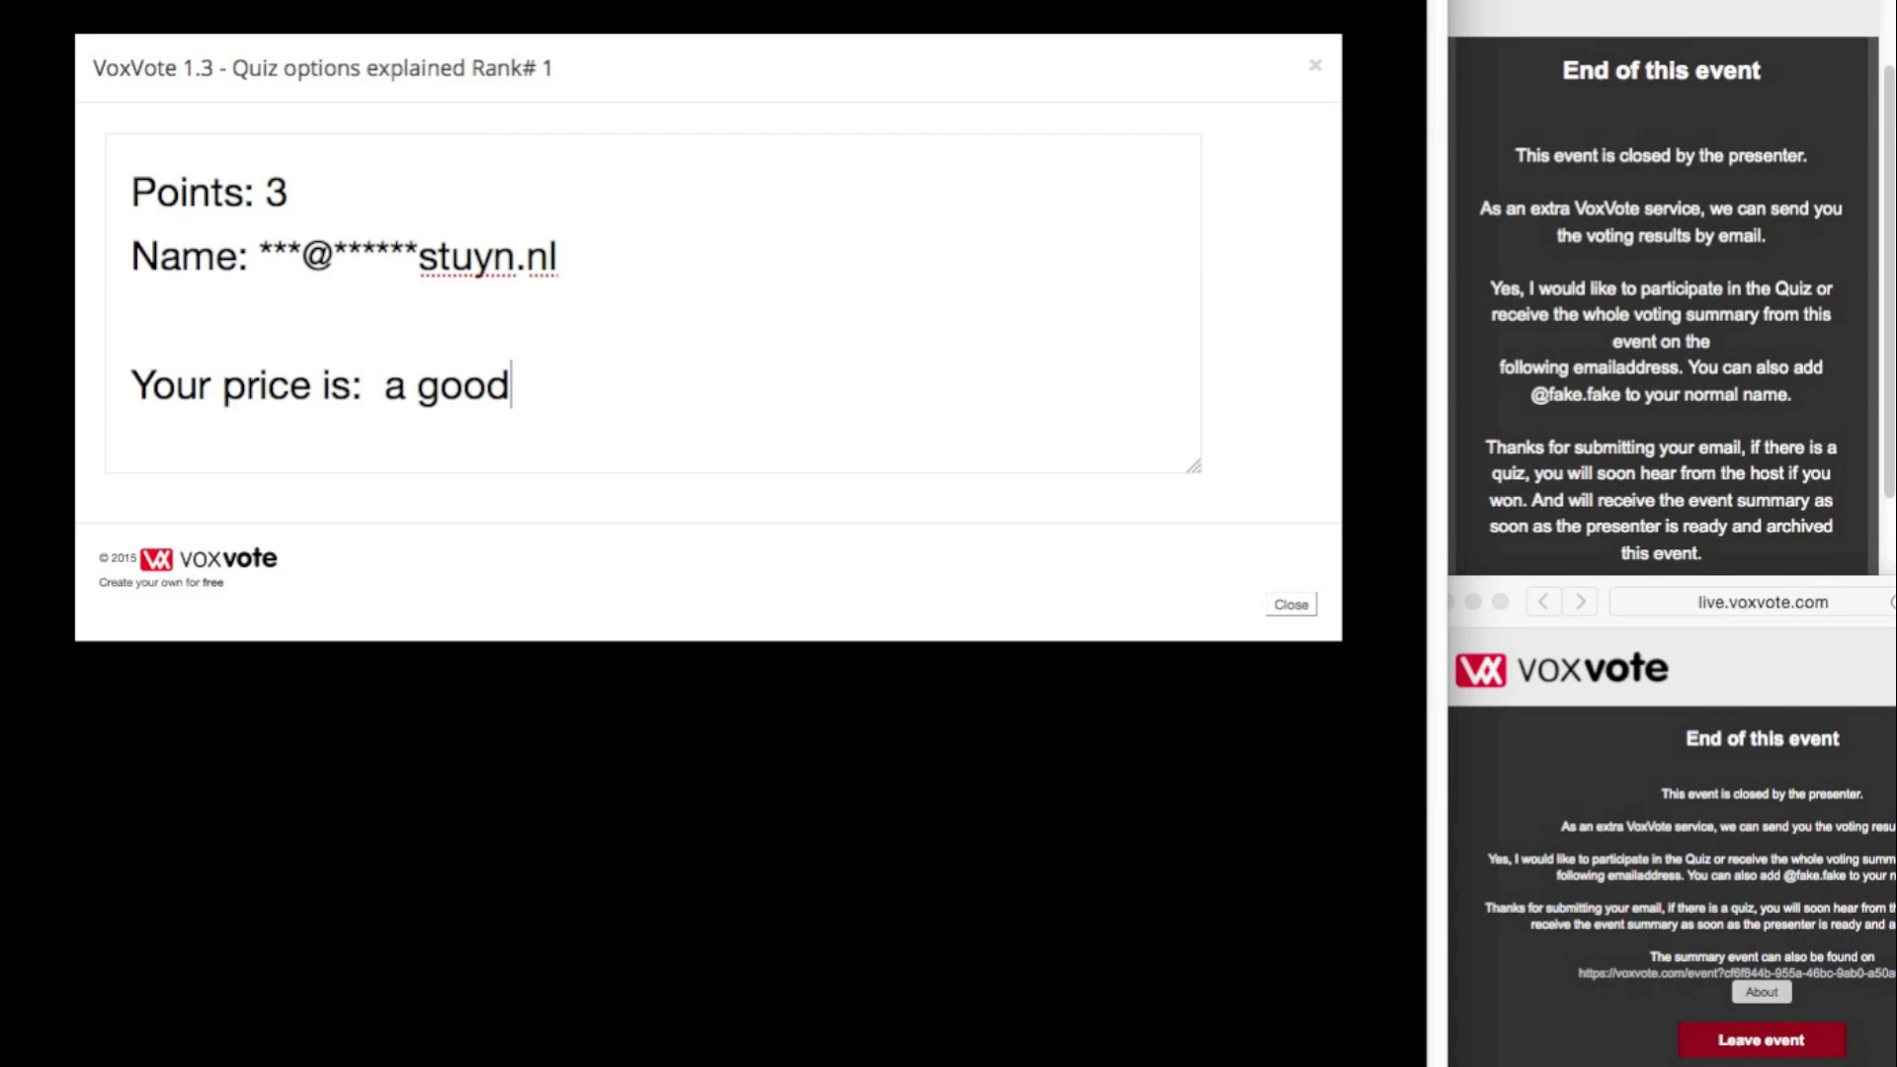
{"action": "type", "text": "y bag!"}
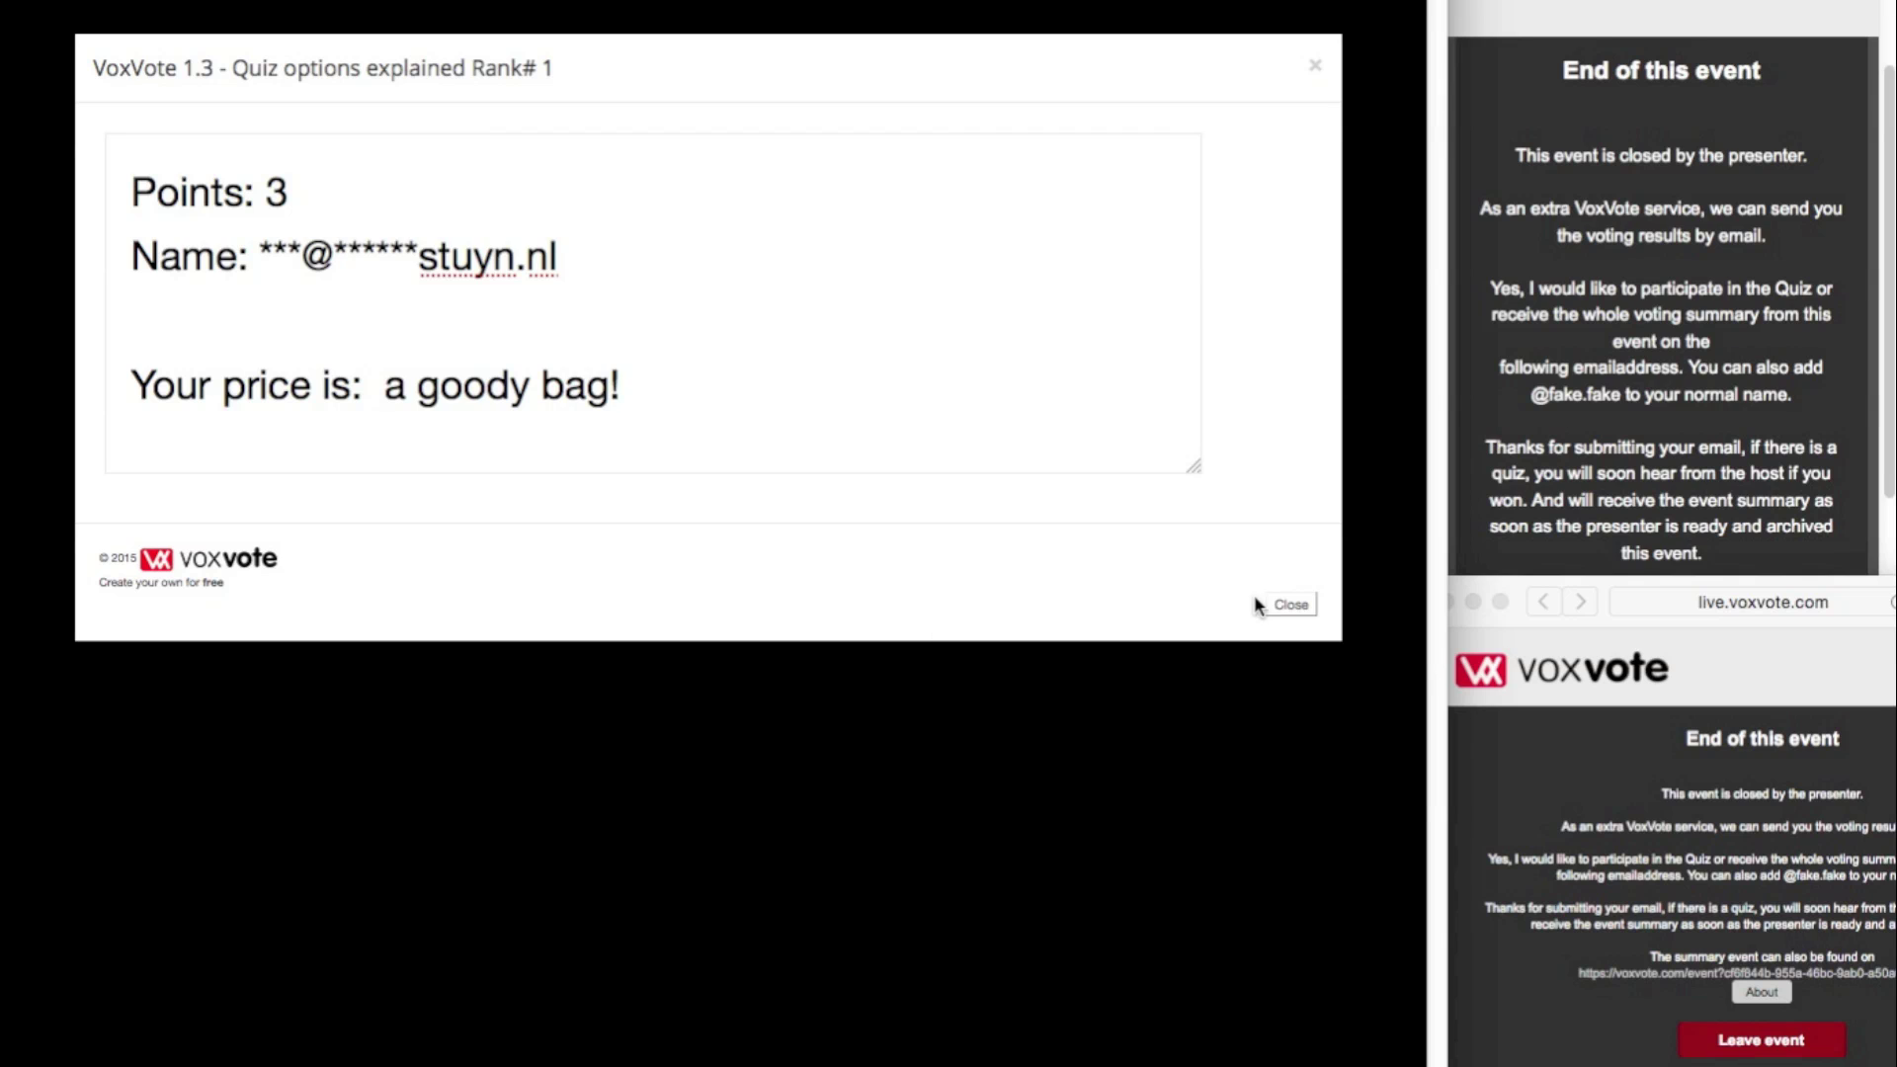
{"action": "left_click", "coordinate": [1287, 605]}
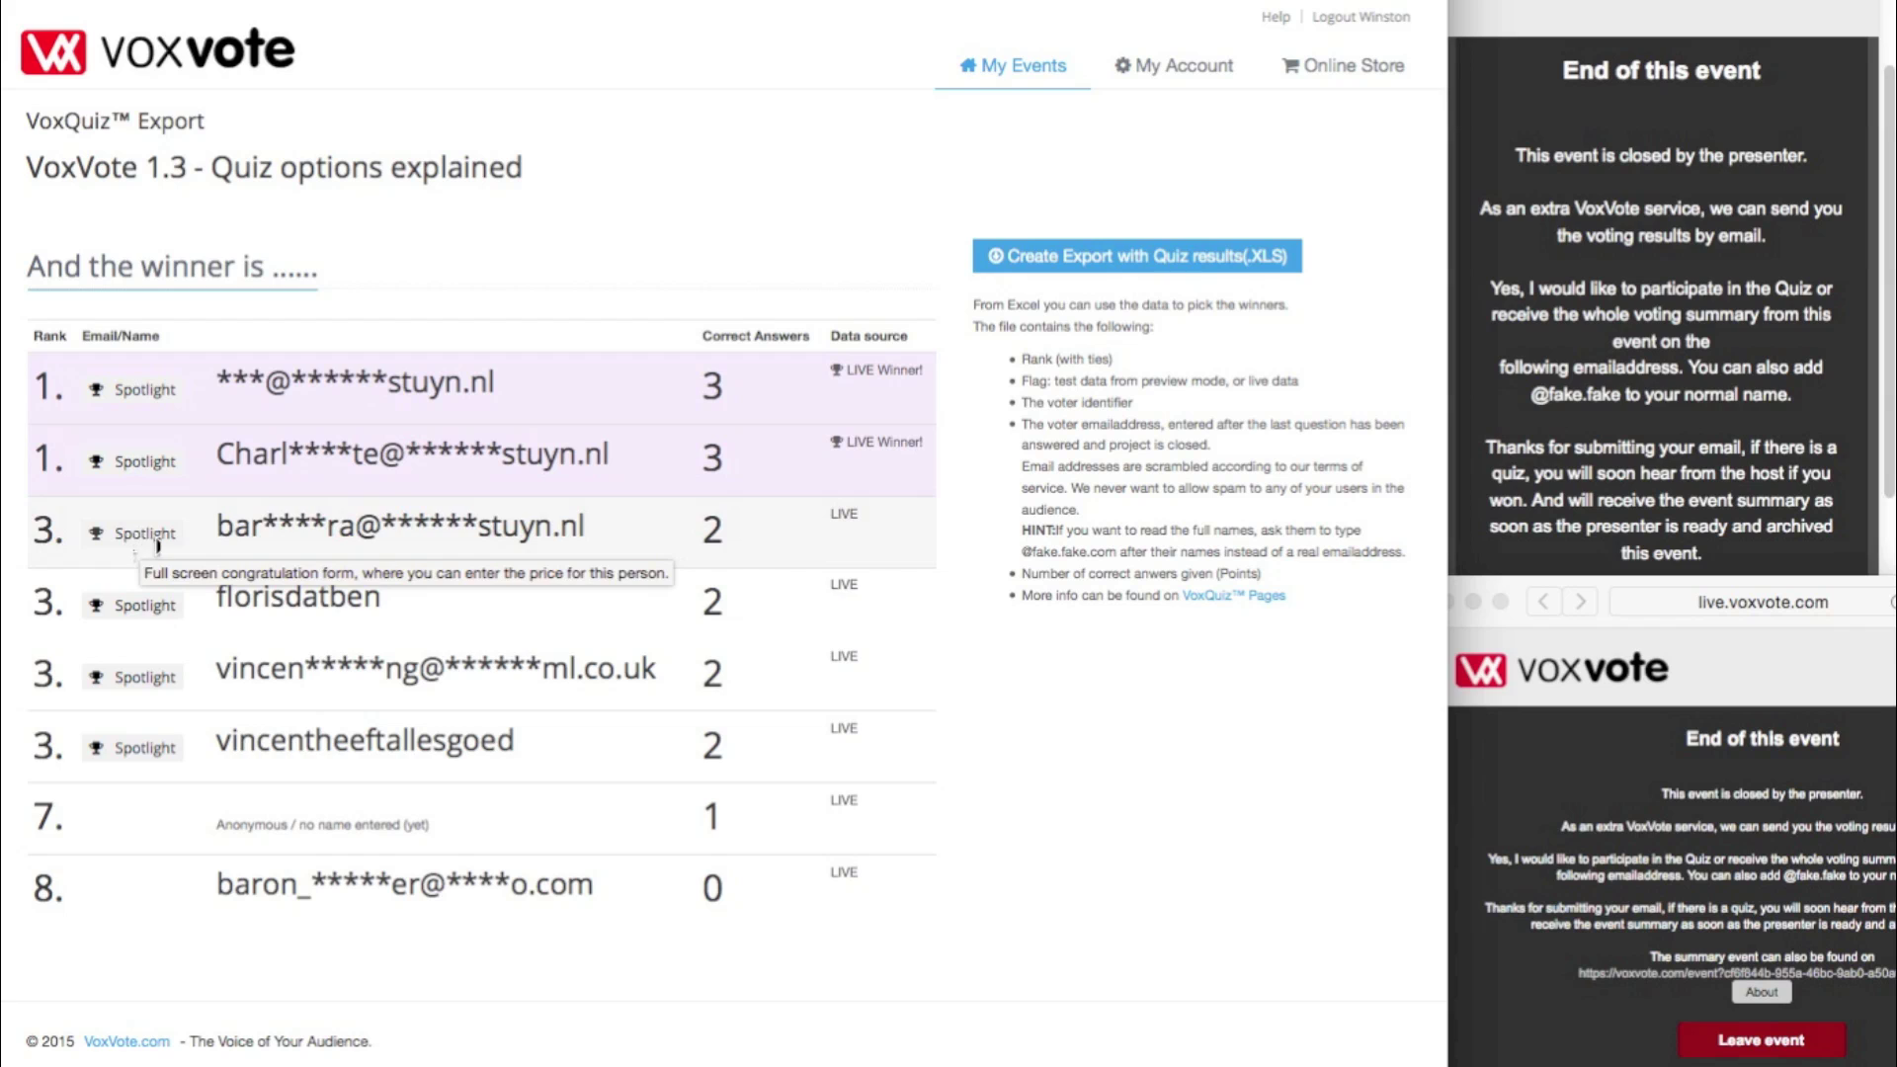
- Spotlight a rank-3 winner with the prize 'A live long VoxVote', then return to rankings
{"action": "left_click", "coordinate": [148, 680]}
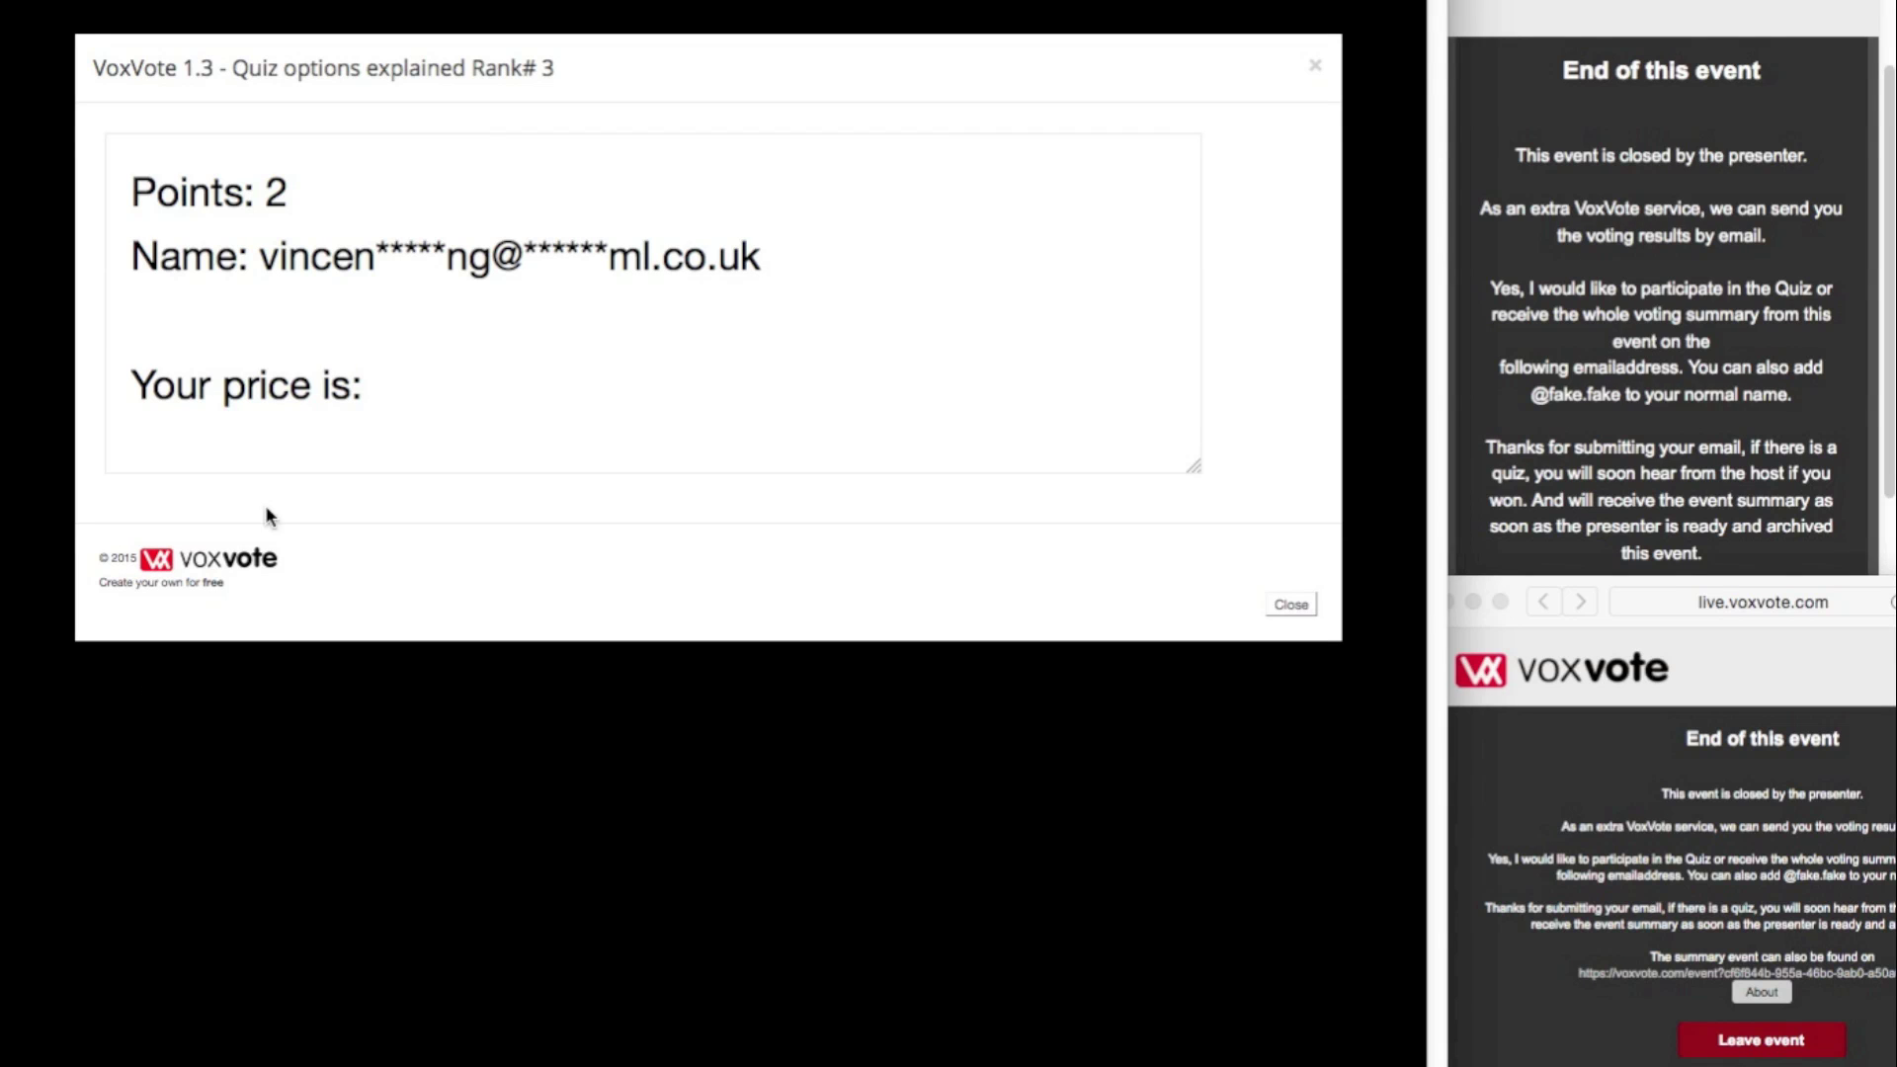
{"action": "left_click", "coordinate": [394, 409]}
{"action": "type", "text": "A liv"}
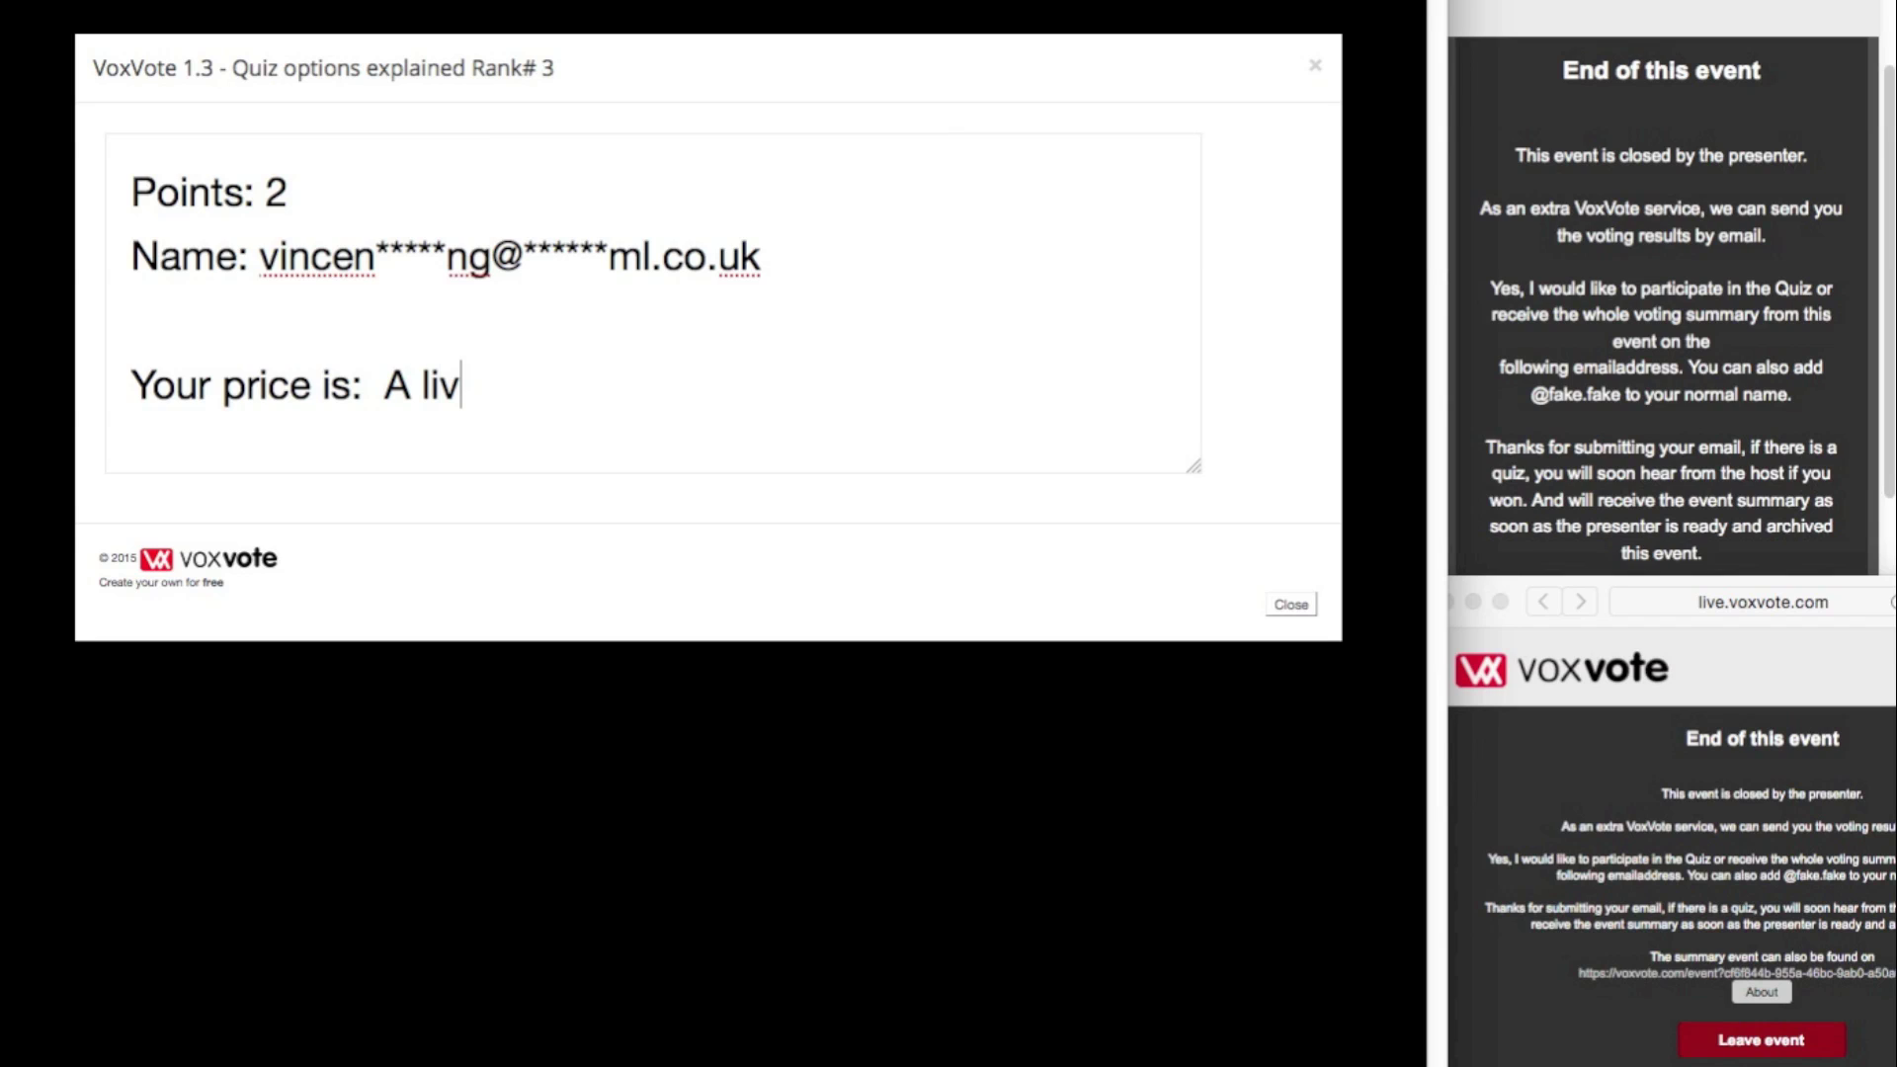
{"action": "type", "text": "e long VoxVote"}
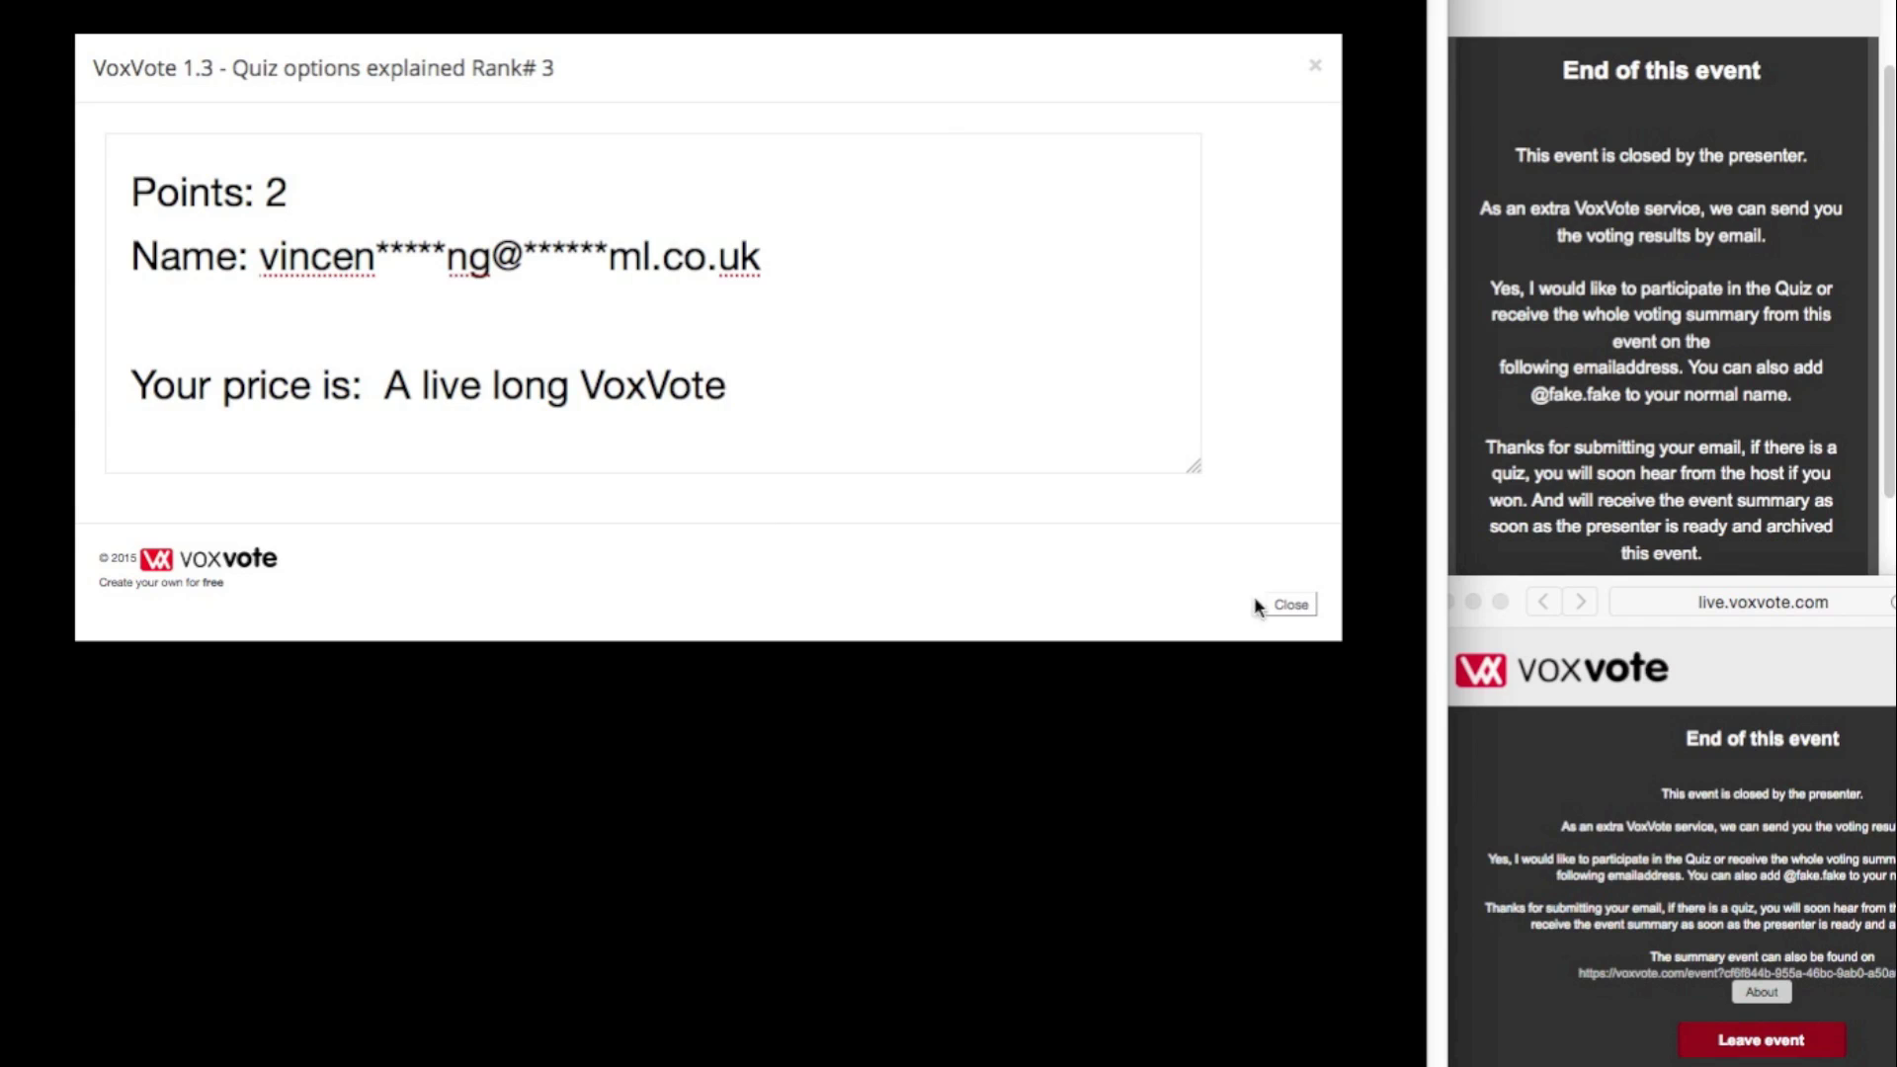
{"action": "left_click", "coordinate": [1287, 604]}
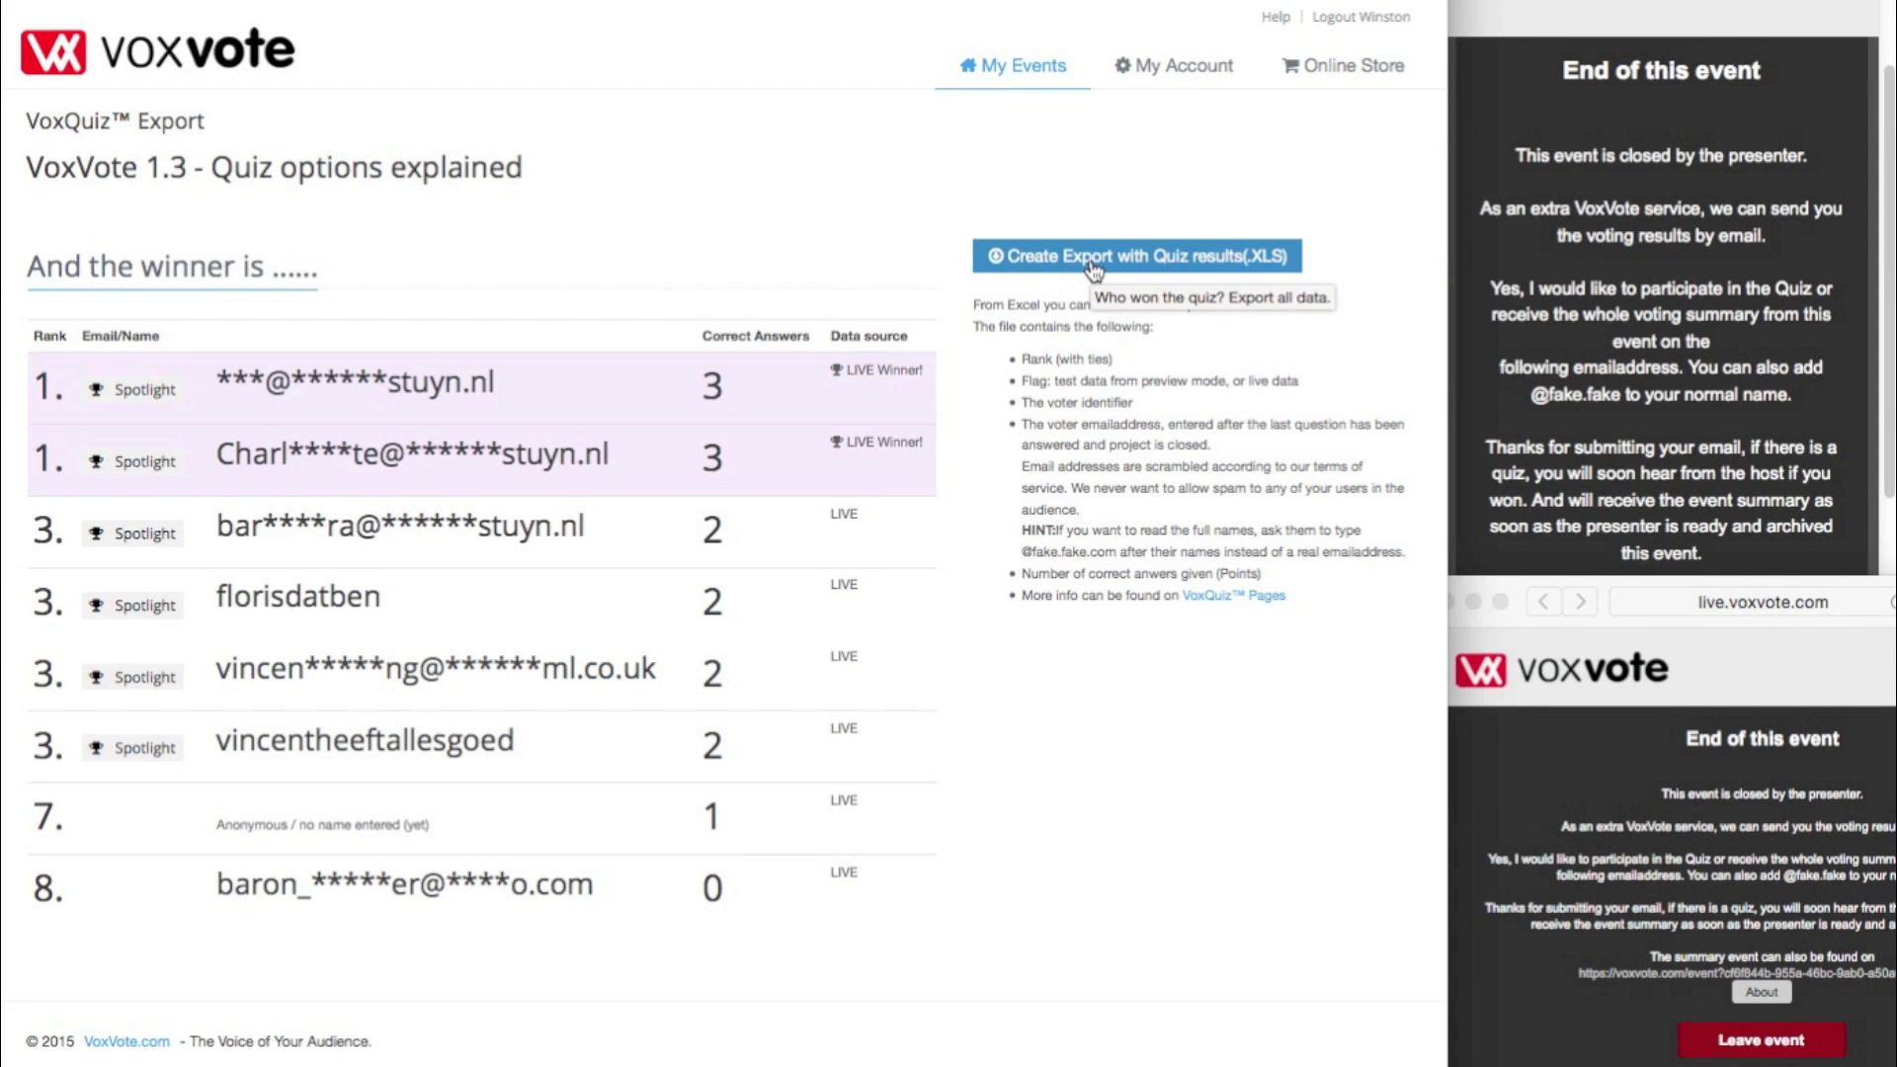
- Create the quiz results XLS export, cancel the download prompt, and return to My Events
{"action": "left_click", "coordinate": [1094, 265]}
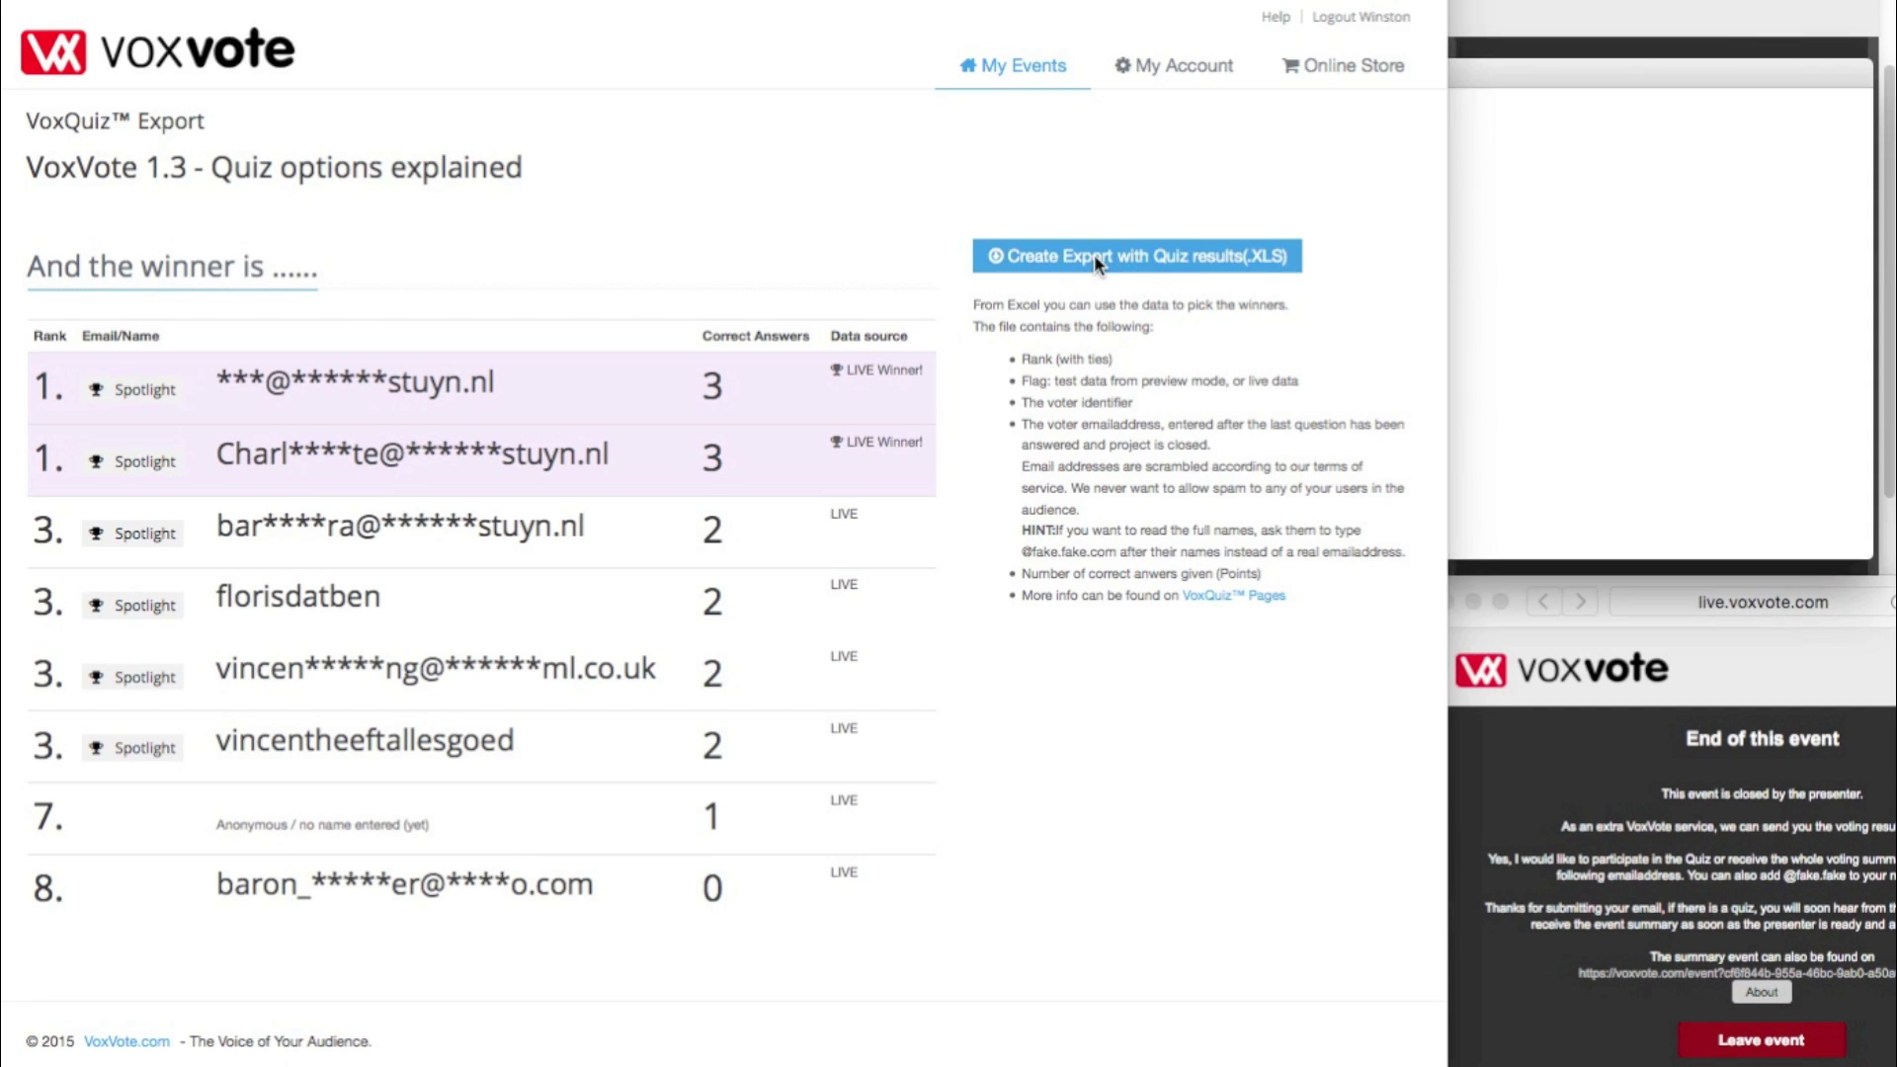
{"action": "left_click_drag", "start_coordinate": [1596, 85], "coordinate": [956, 267]}
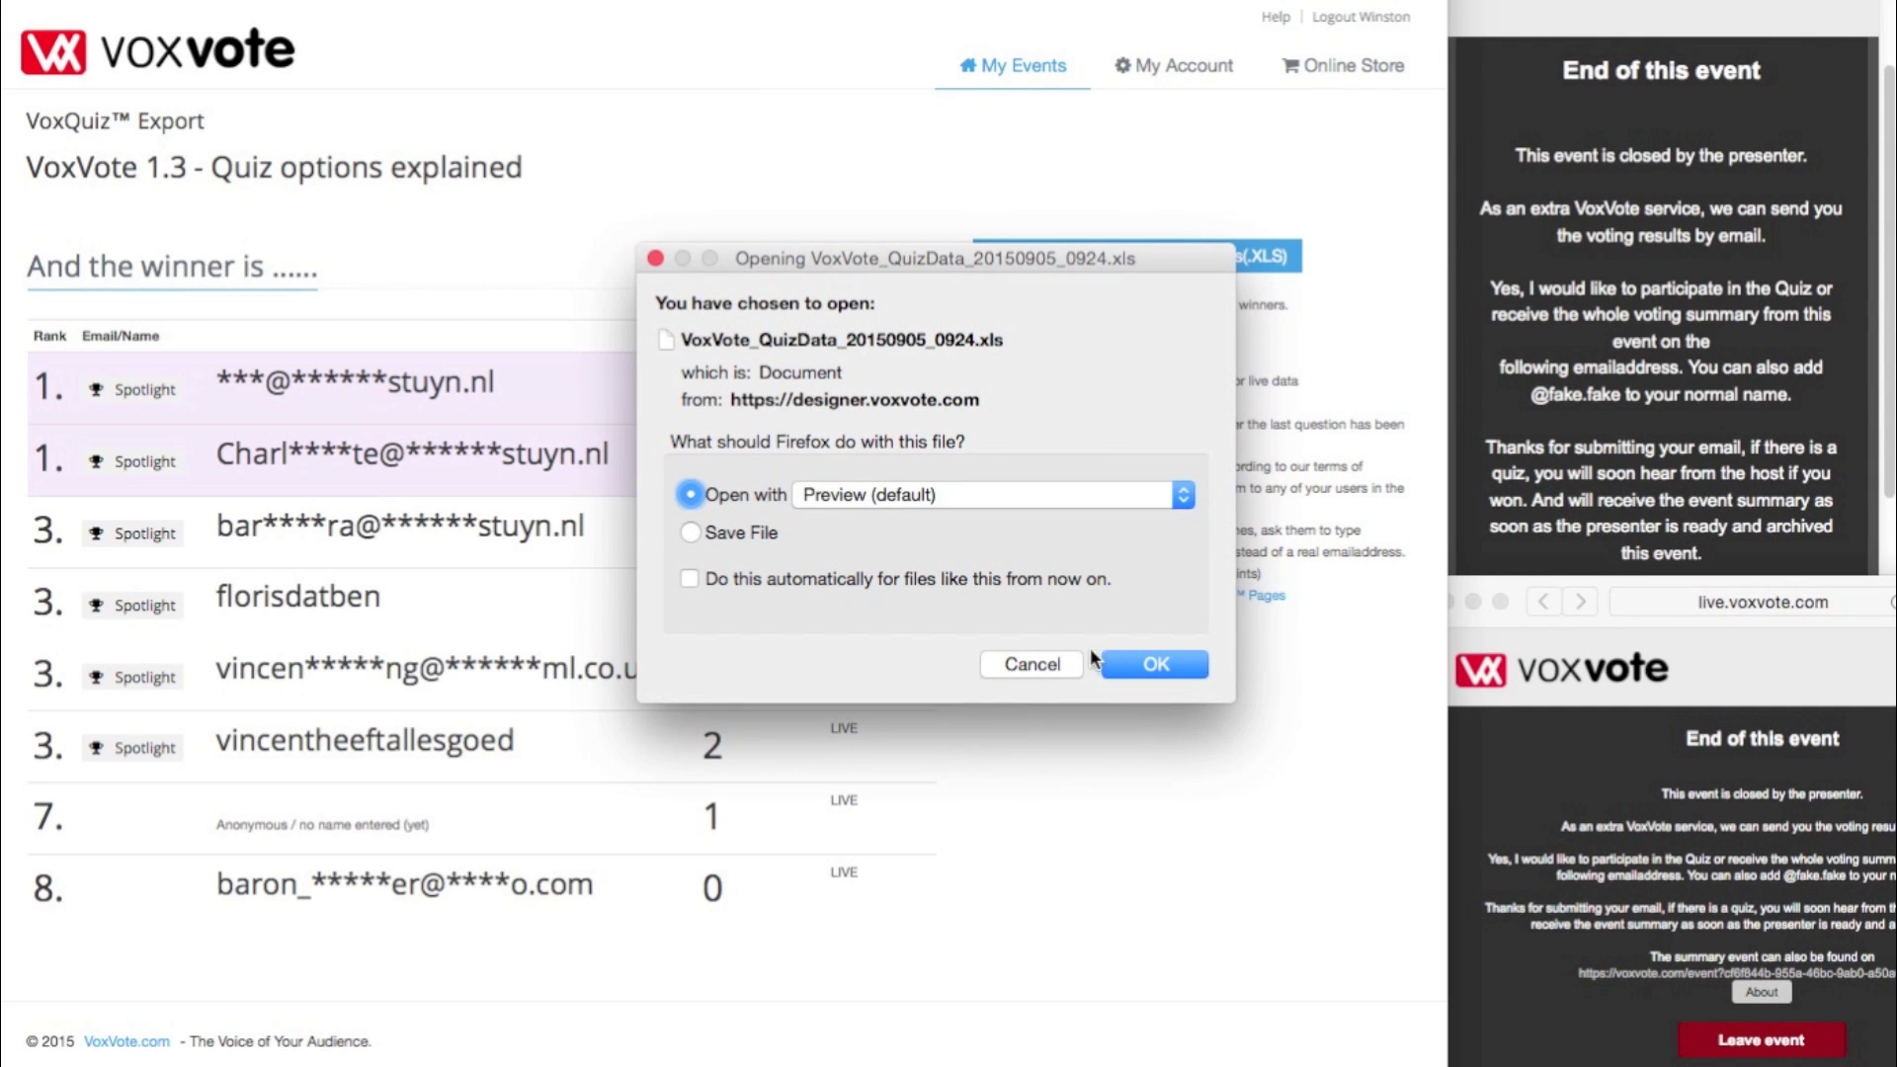
{"action": "left_click", "coordinate": [1032, 664]}
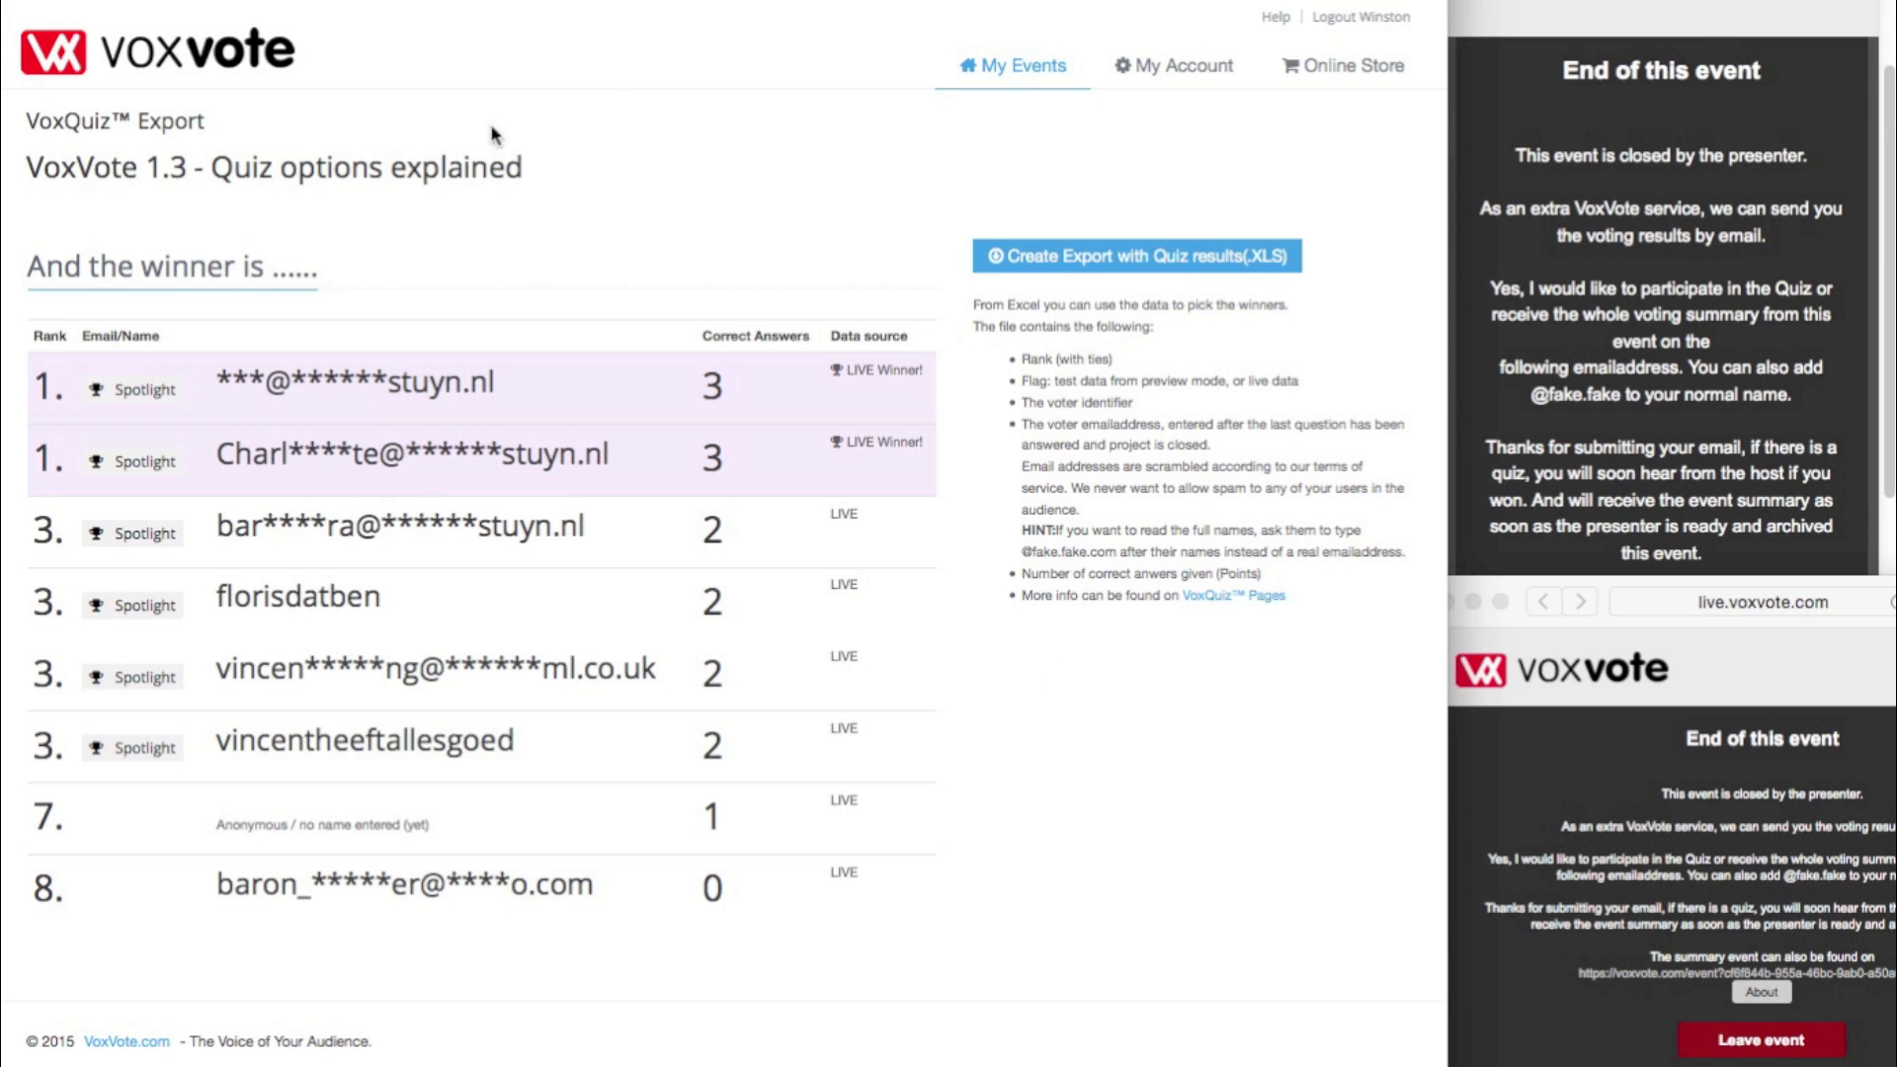
{"action": "left_click", "coordinate": [1006, 72]}
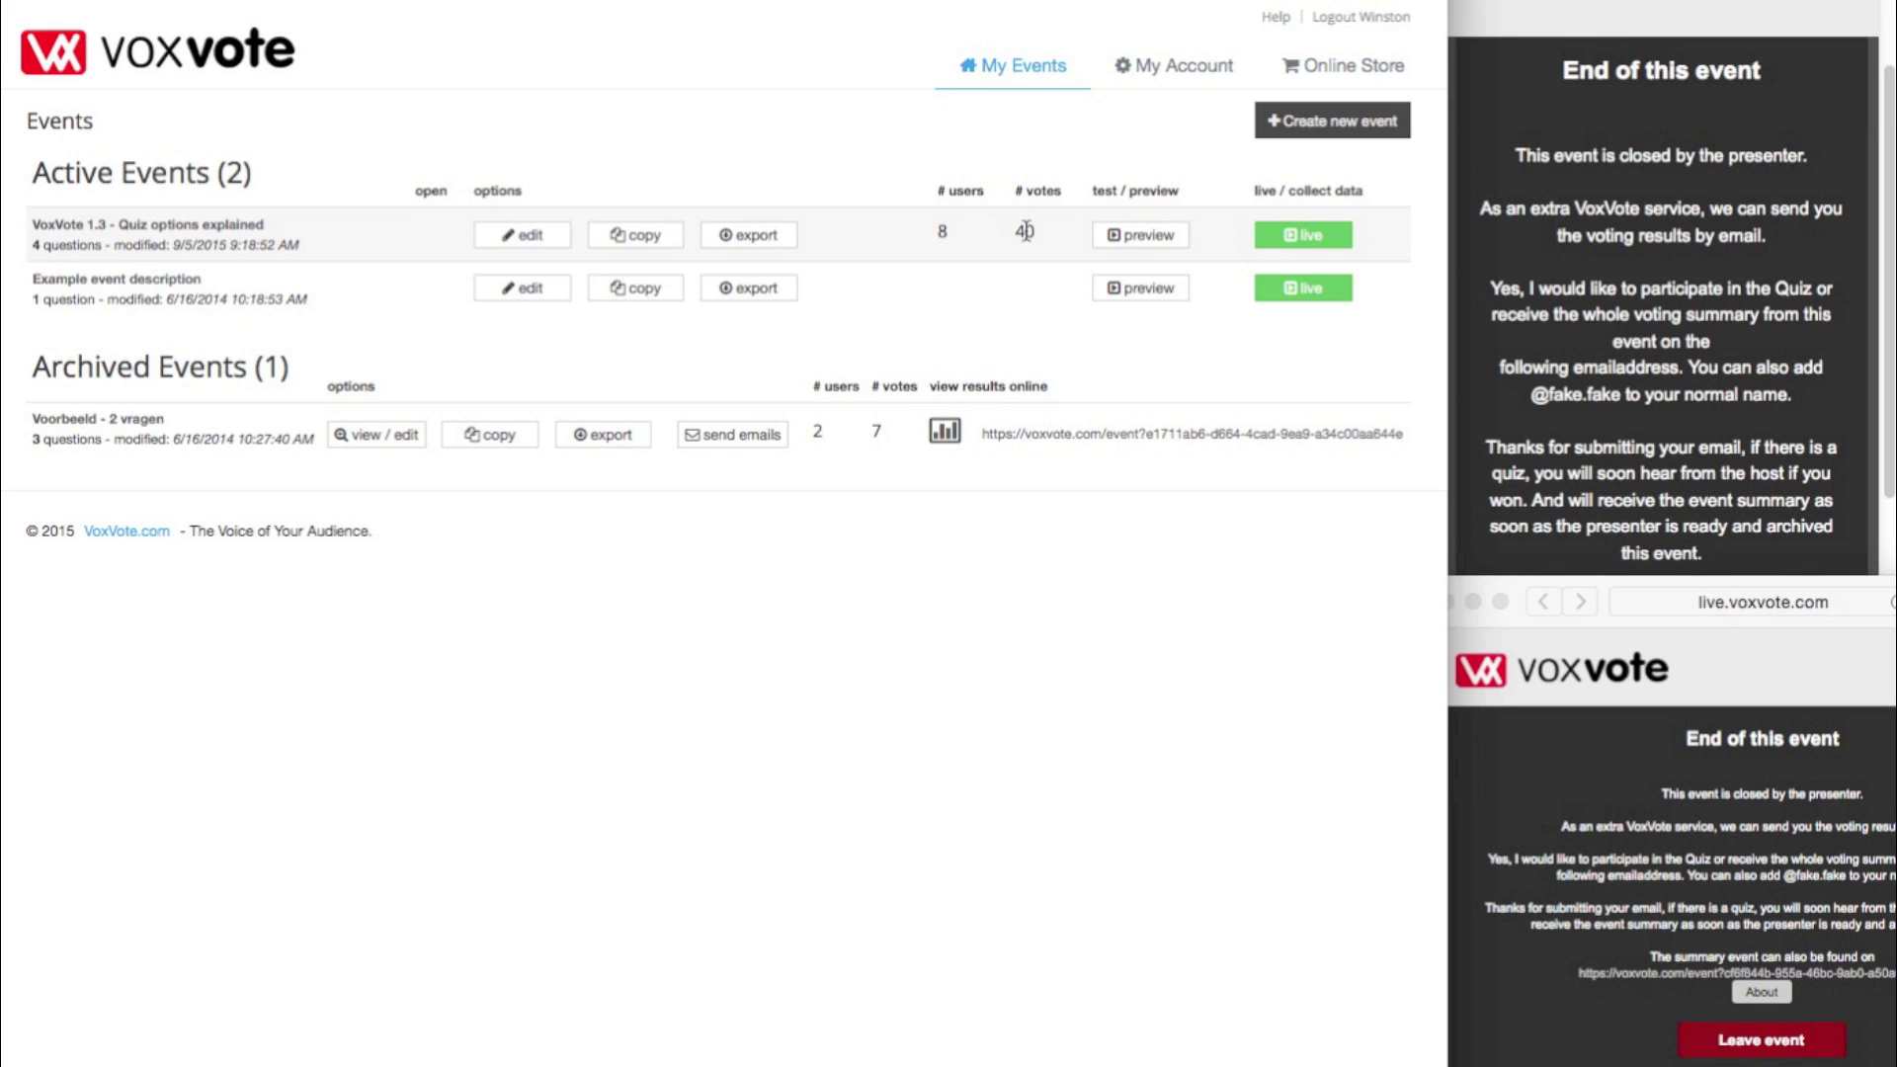
- Preview the quiz event, replay its live results through question 4, and return to editing
{"action": "left_click", "coordinate": [1172, 238]}
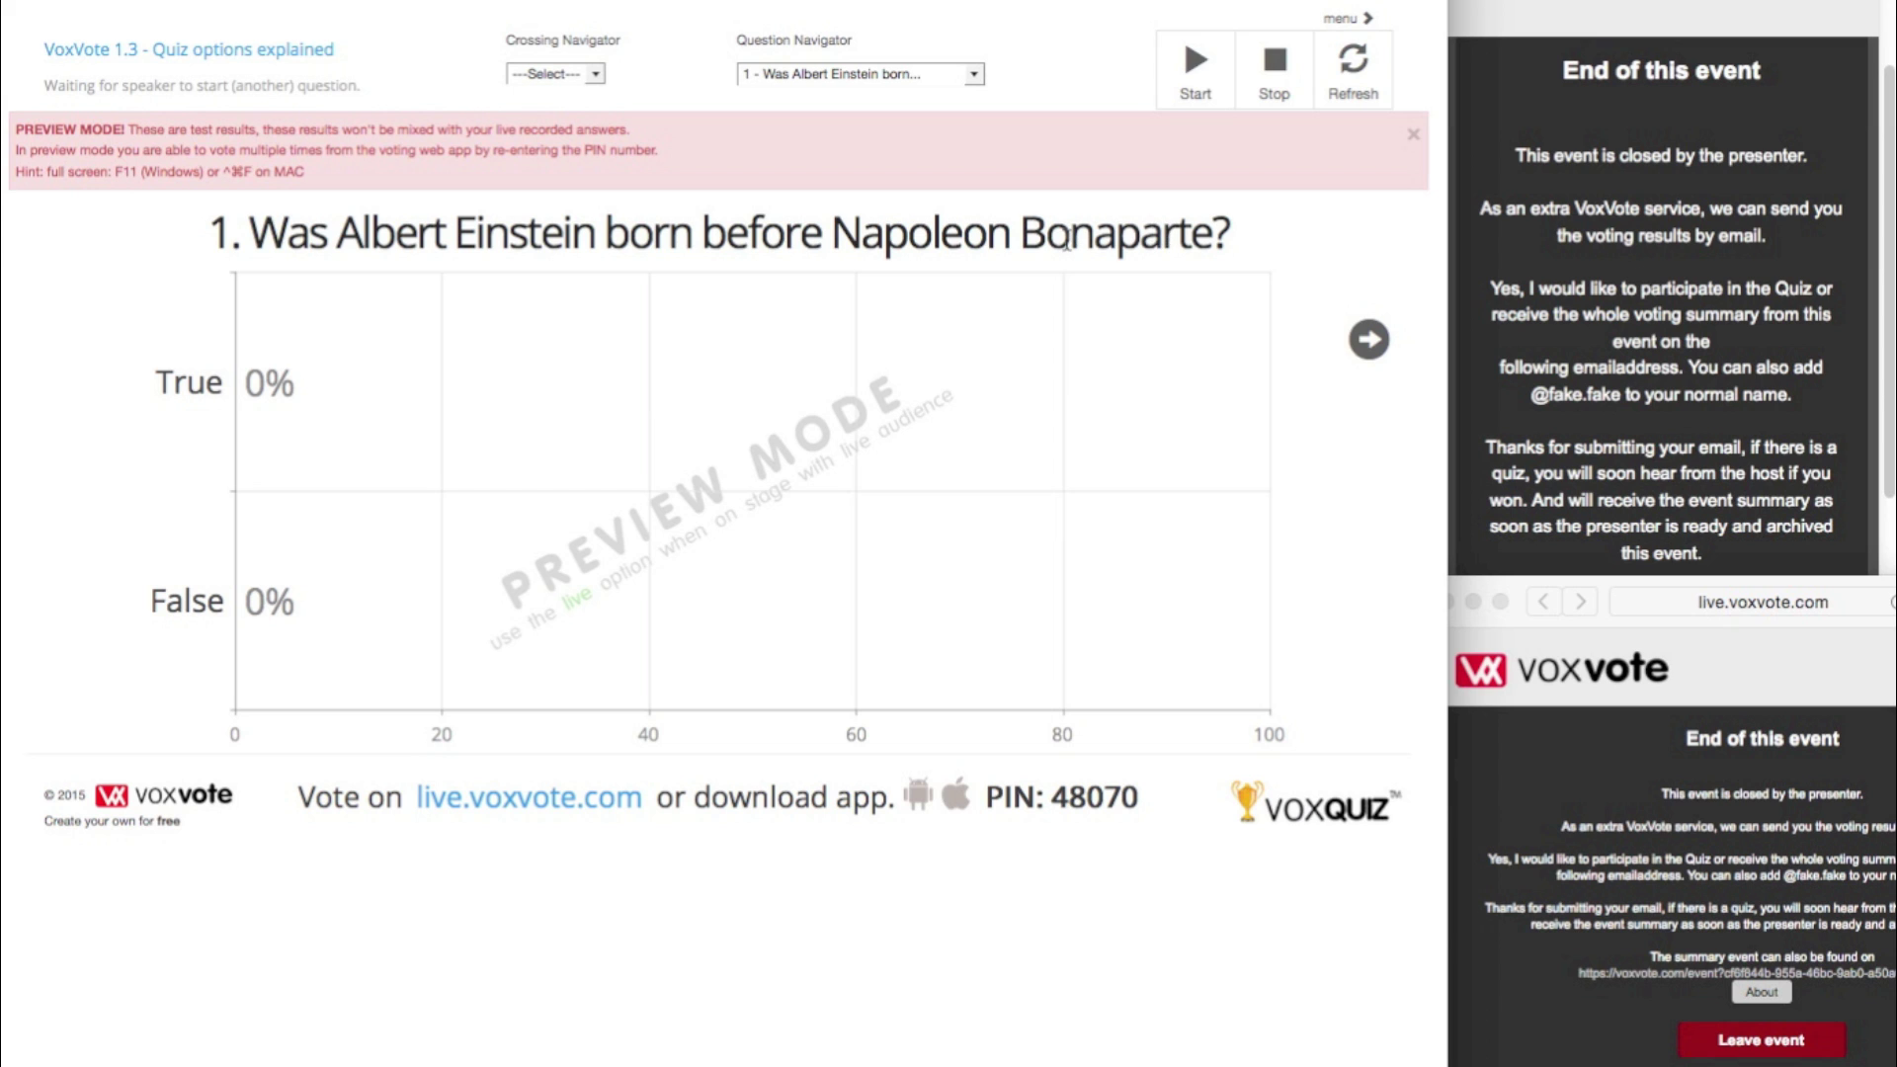
{"action": "left_click", "coordinate": [278, 64]}
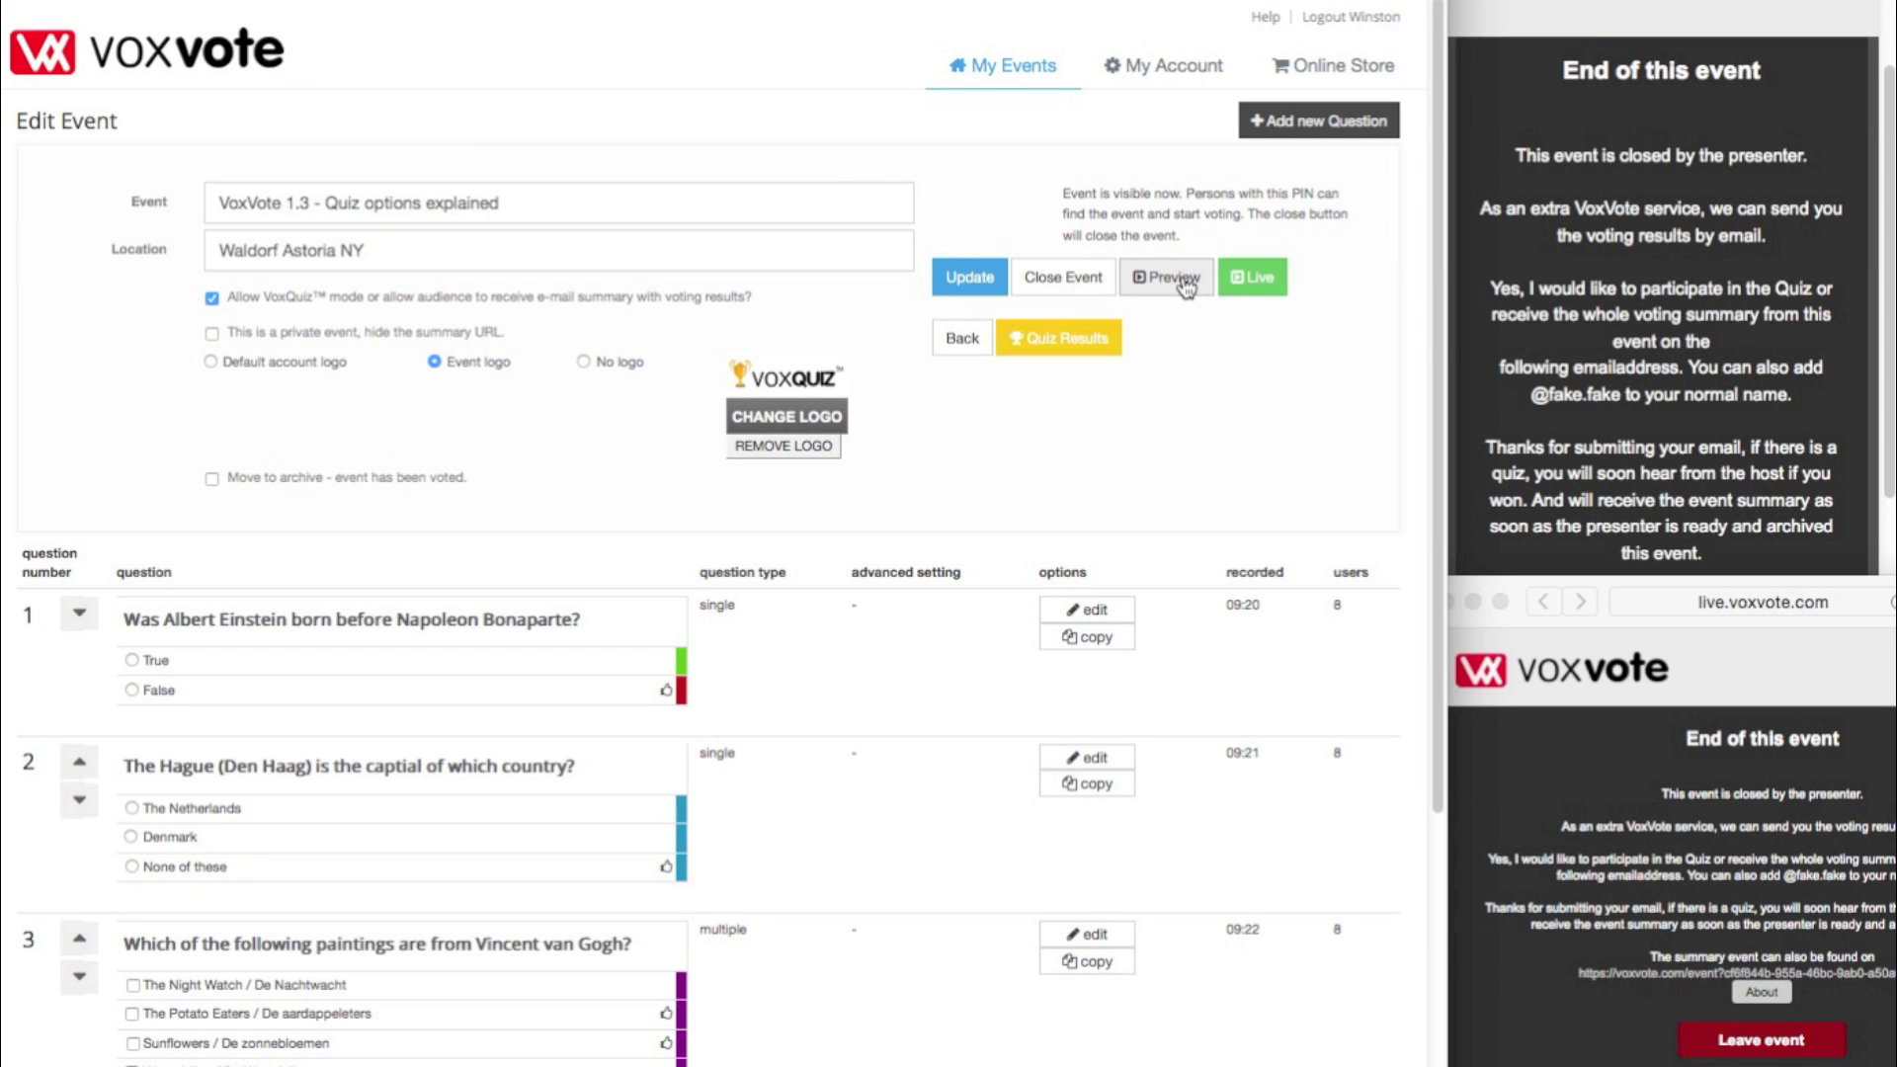
{"action": "left_click", "coordinate": [1247, 281]}
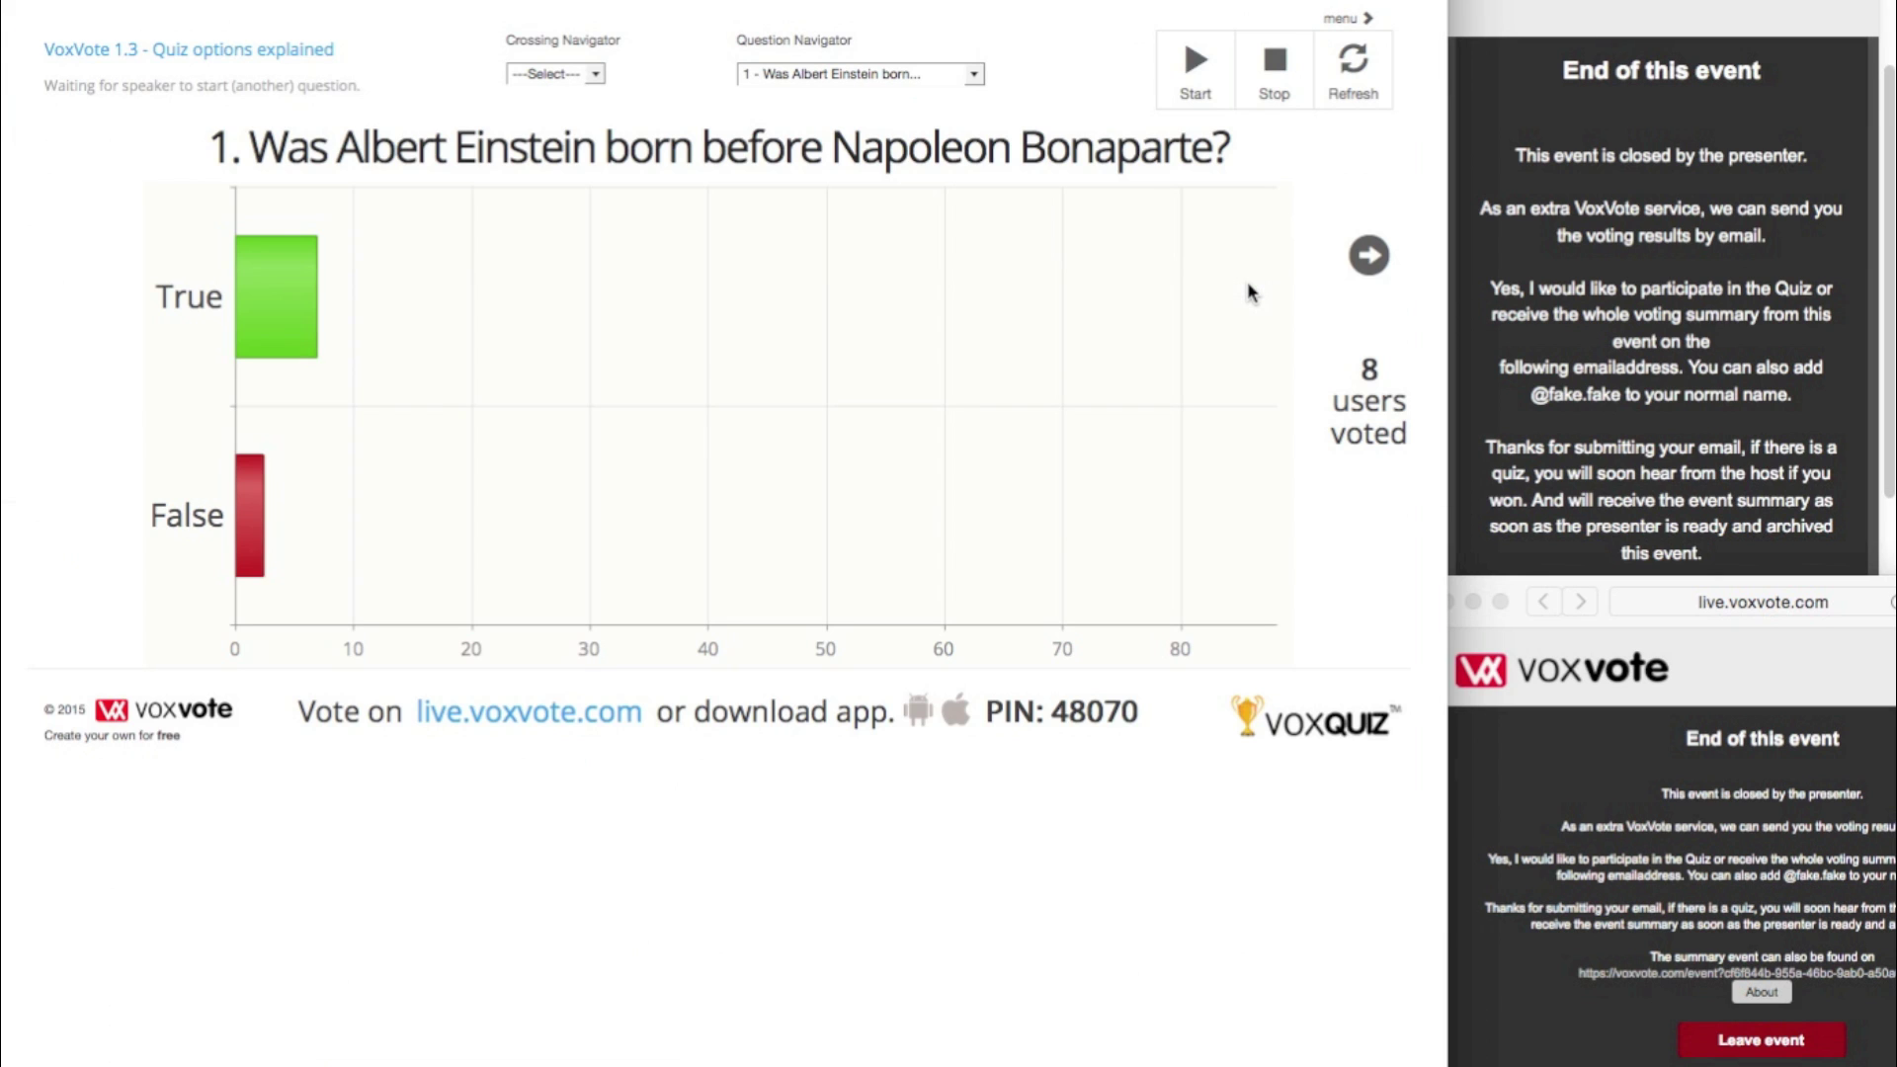
{"action": "left_click", "coordinate": [1367, 263]}
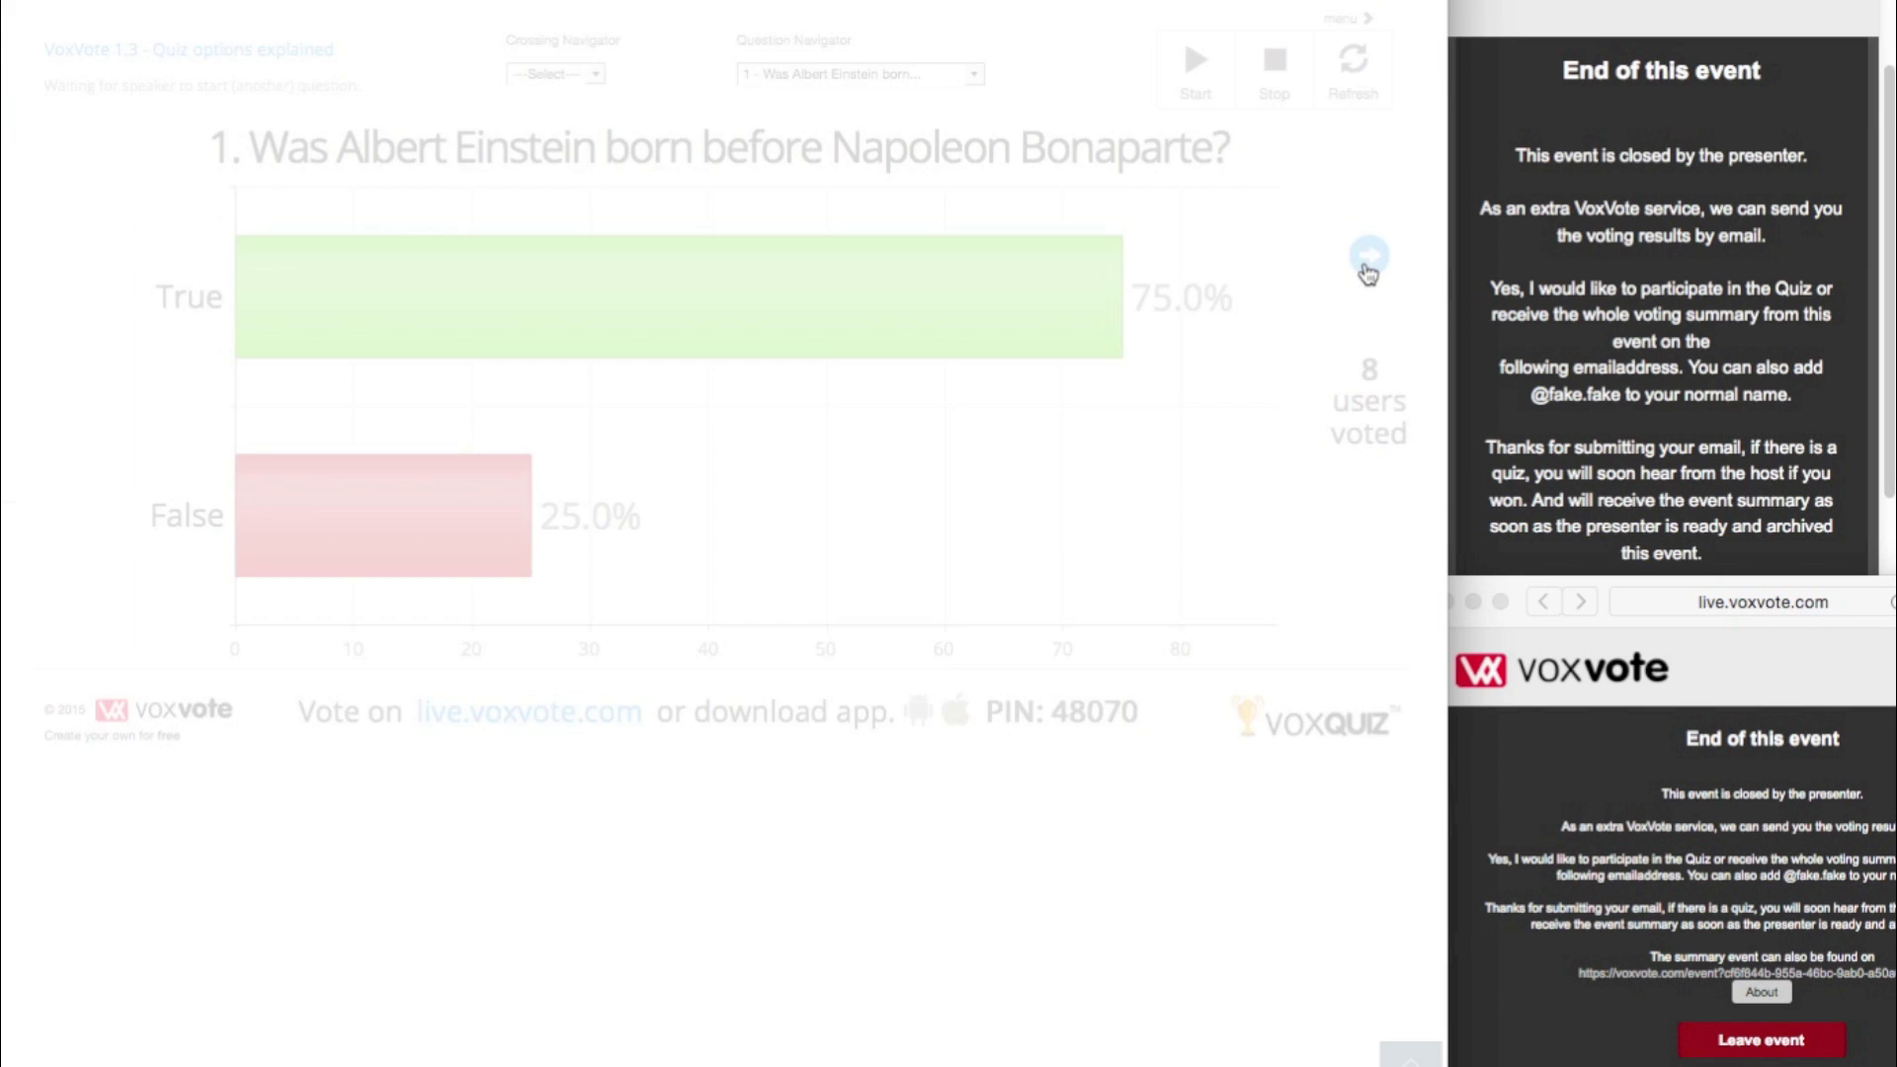
{"action": "left_click", "coordinate": [1367, 263]}
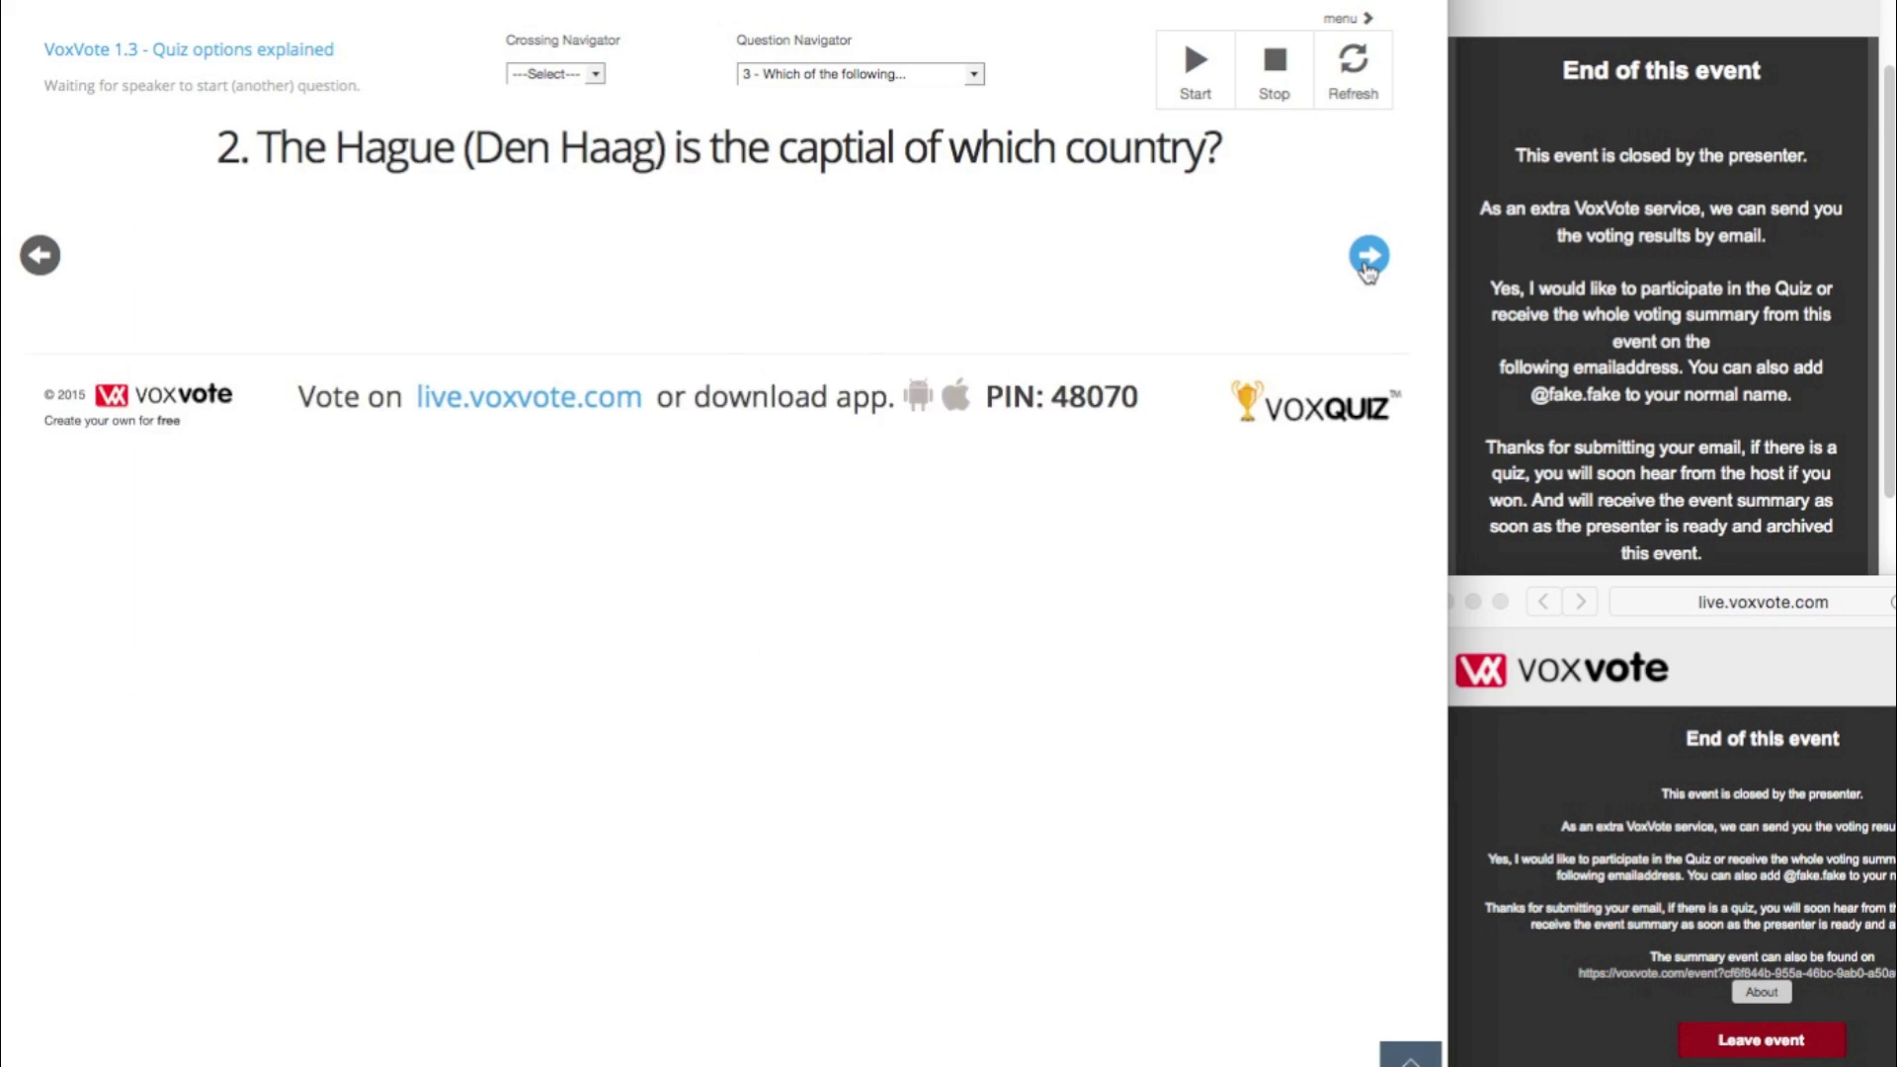
{"action": "left_click", "coordinate": [1367, 263]}
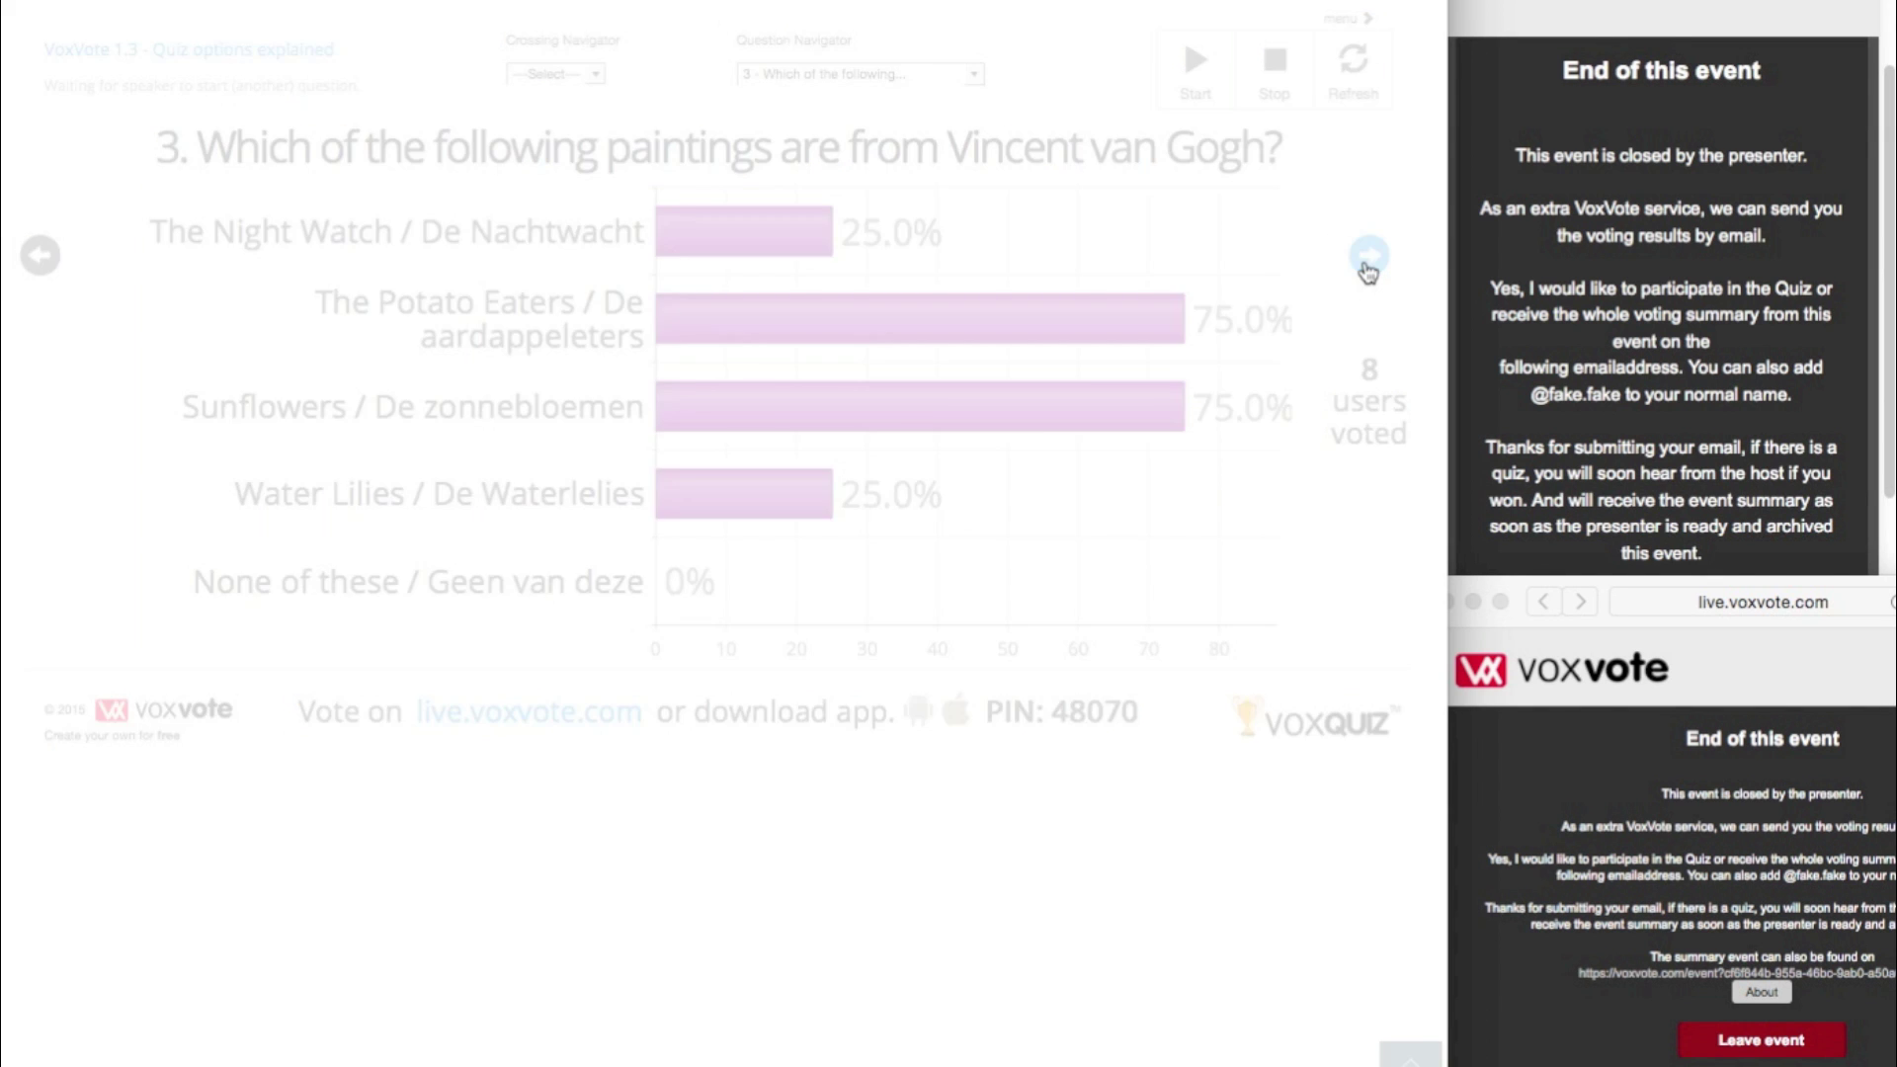
{"action": "left_click", "coordinate": [297, 62]}
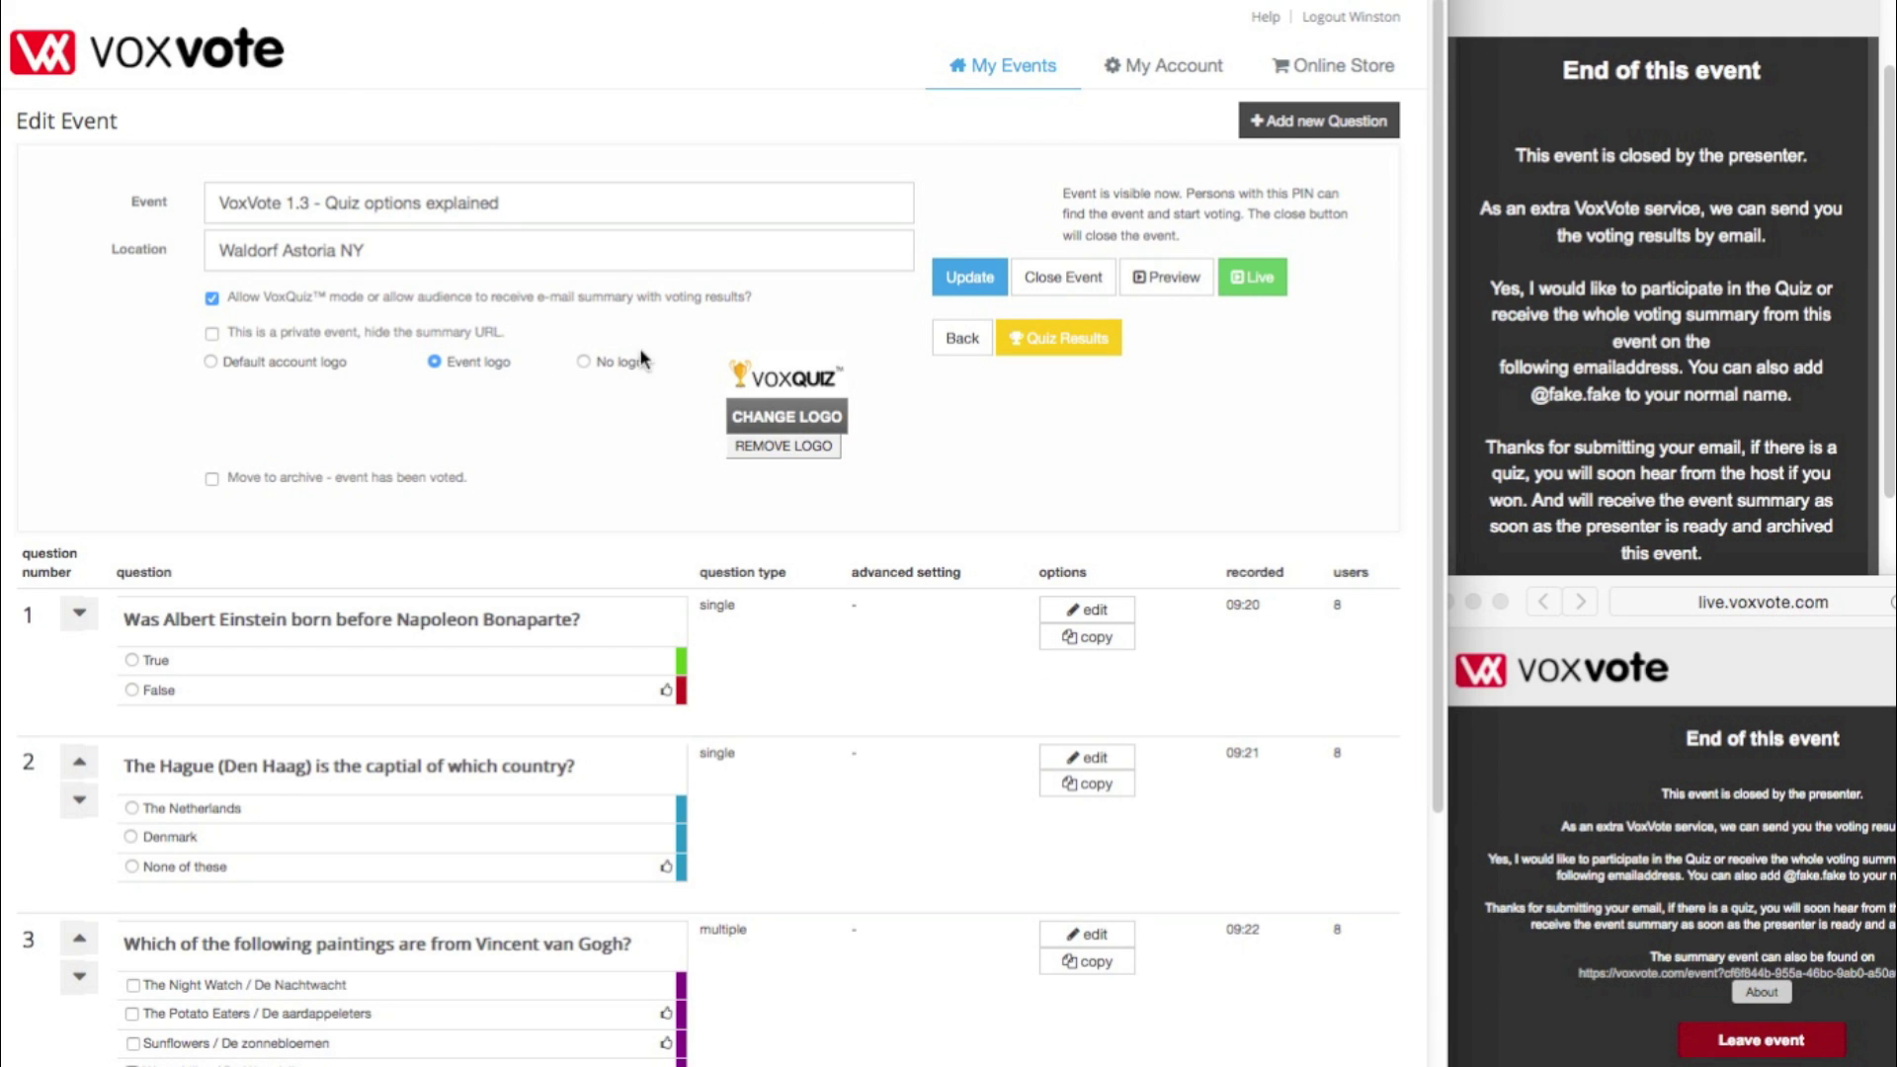
- Move the event to the archive, save it, and open its online results summary
{"action": "left_click", "coordinate": [215, 483]}
{"action": "left_click", "coordinate": [969, 278]}
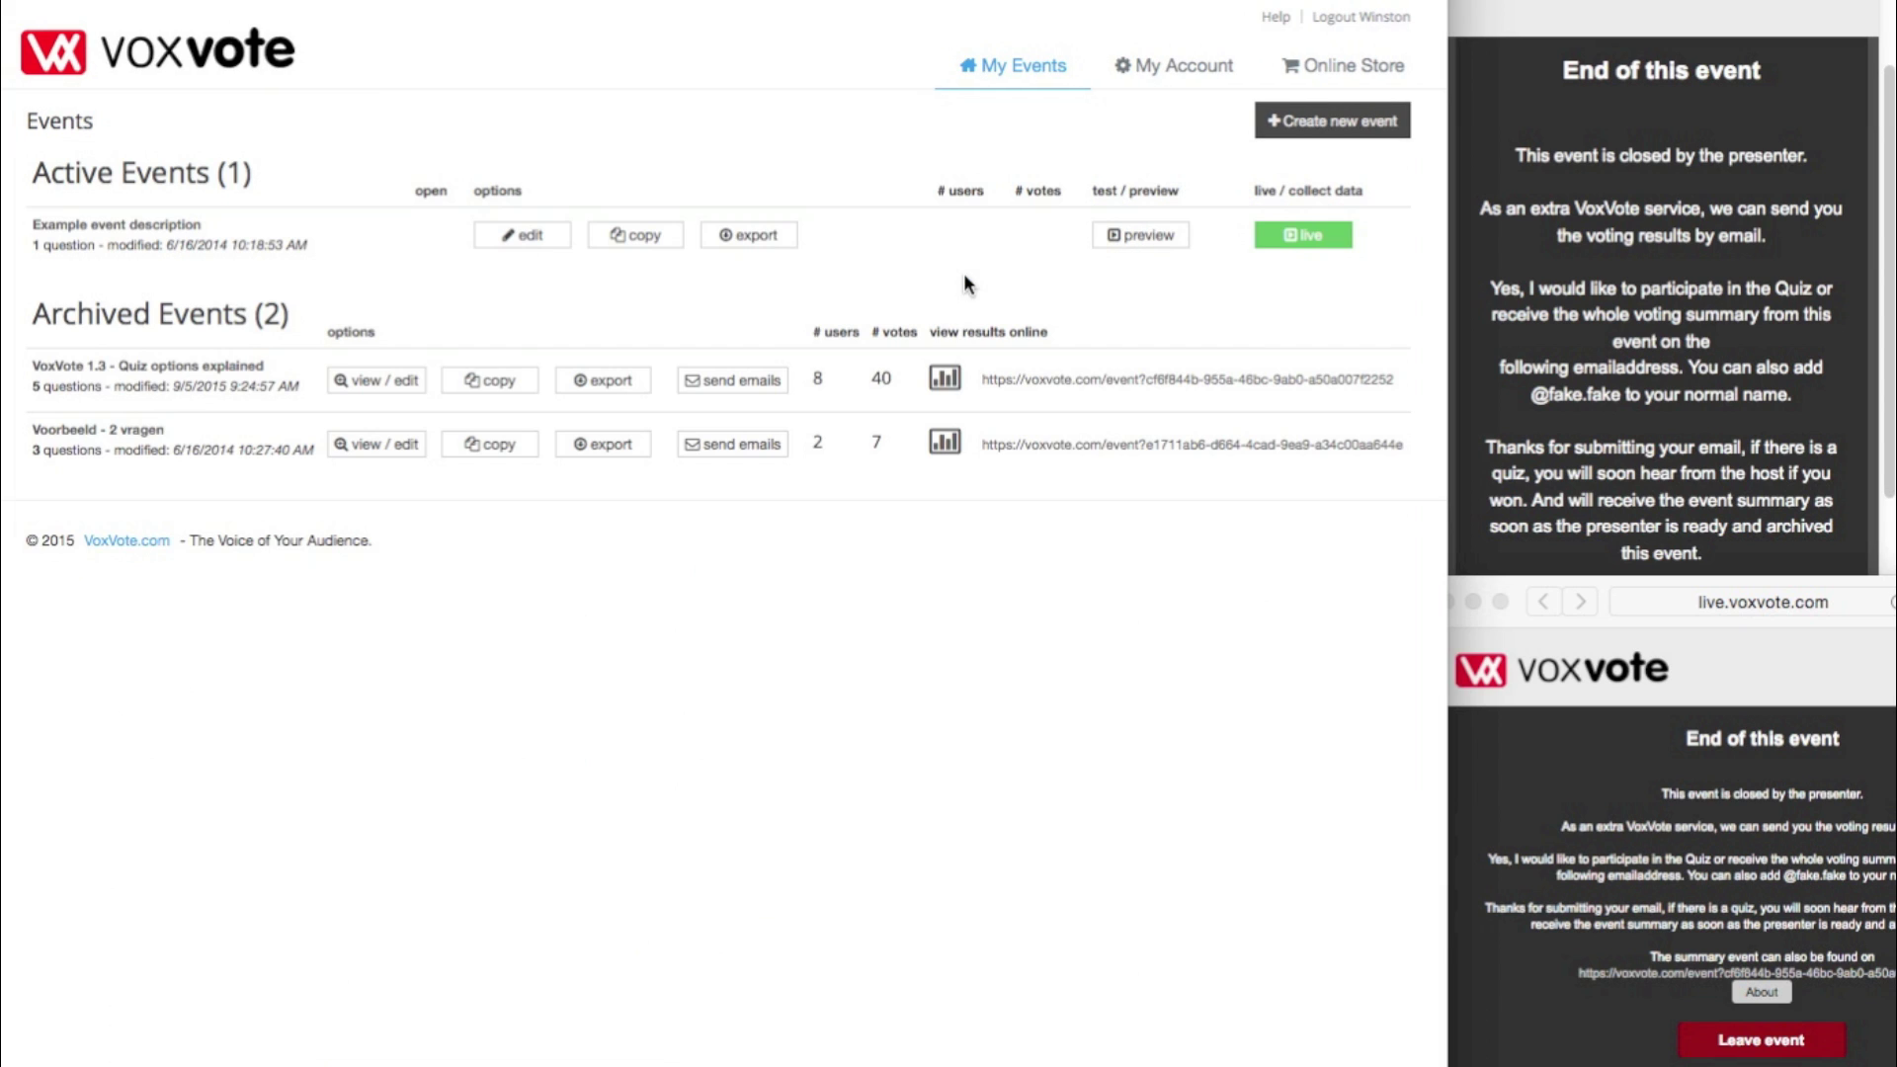
{"action": "left_click", "coordinate": [1081, 380]}
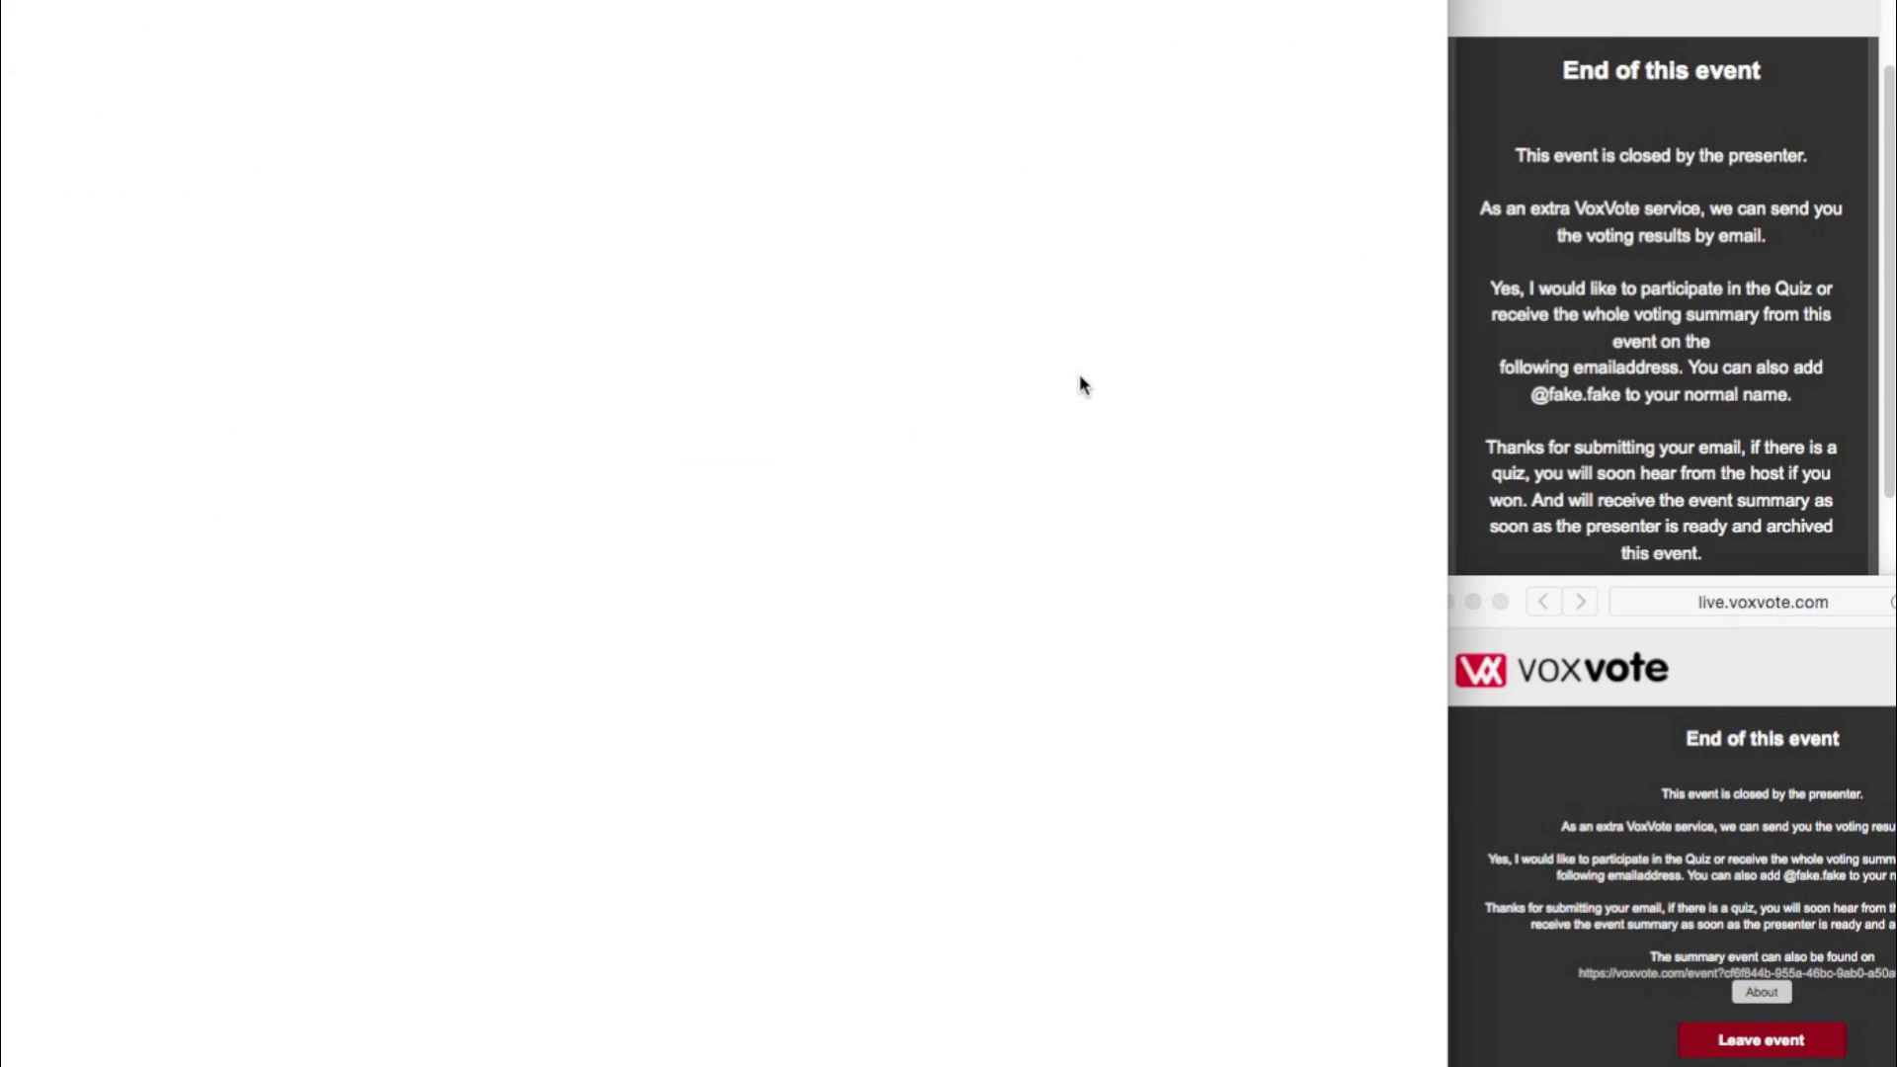
- Browse from the summary to the VoxVote Quiz information page, then head back to the dashboard
{"action": "scroll", "coordinate": [1014, 459], "scroll_direction": "down", "scroll_amount": 10}
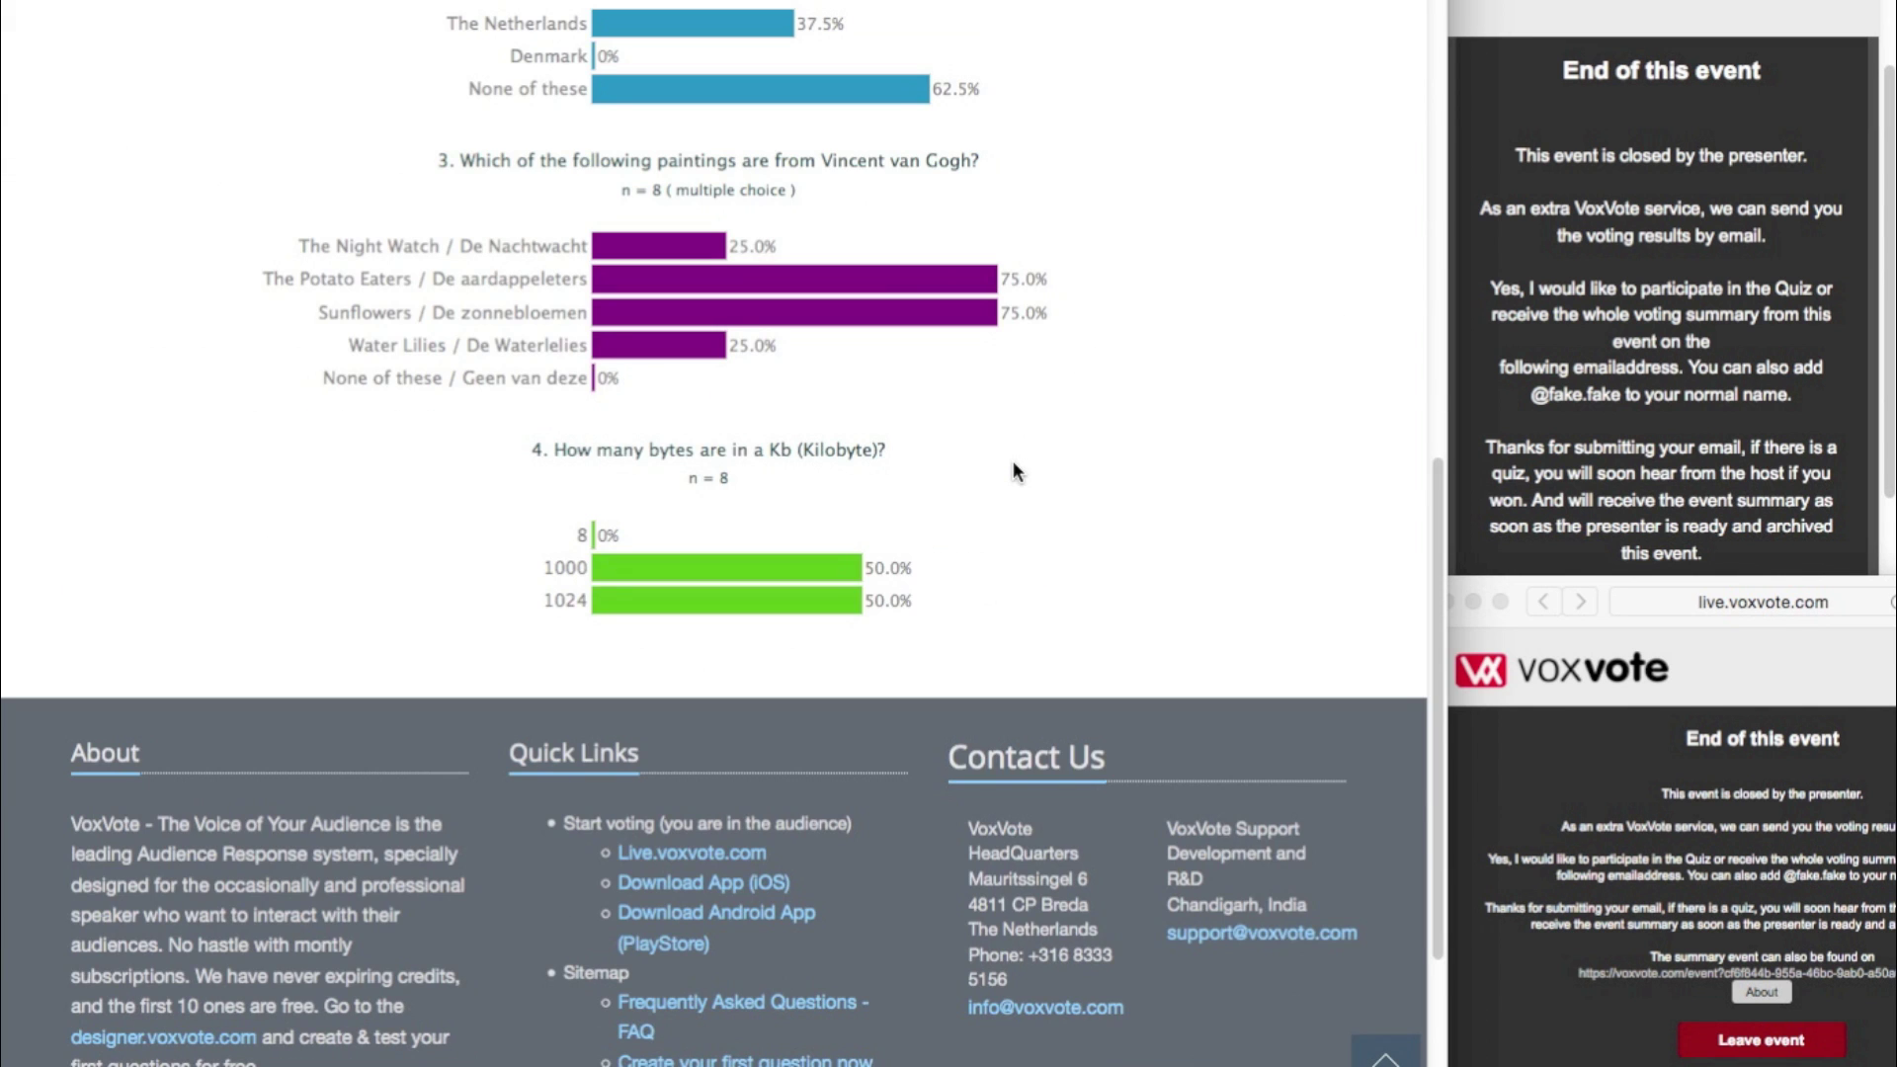
{"action": "scroll", "coordinate": [1015, 470], "scroll_direction": "up", "scroll_amount": 10}
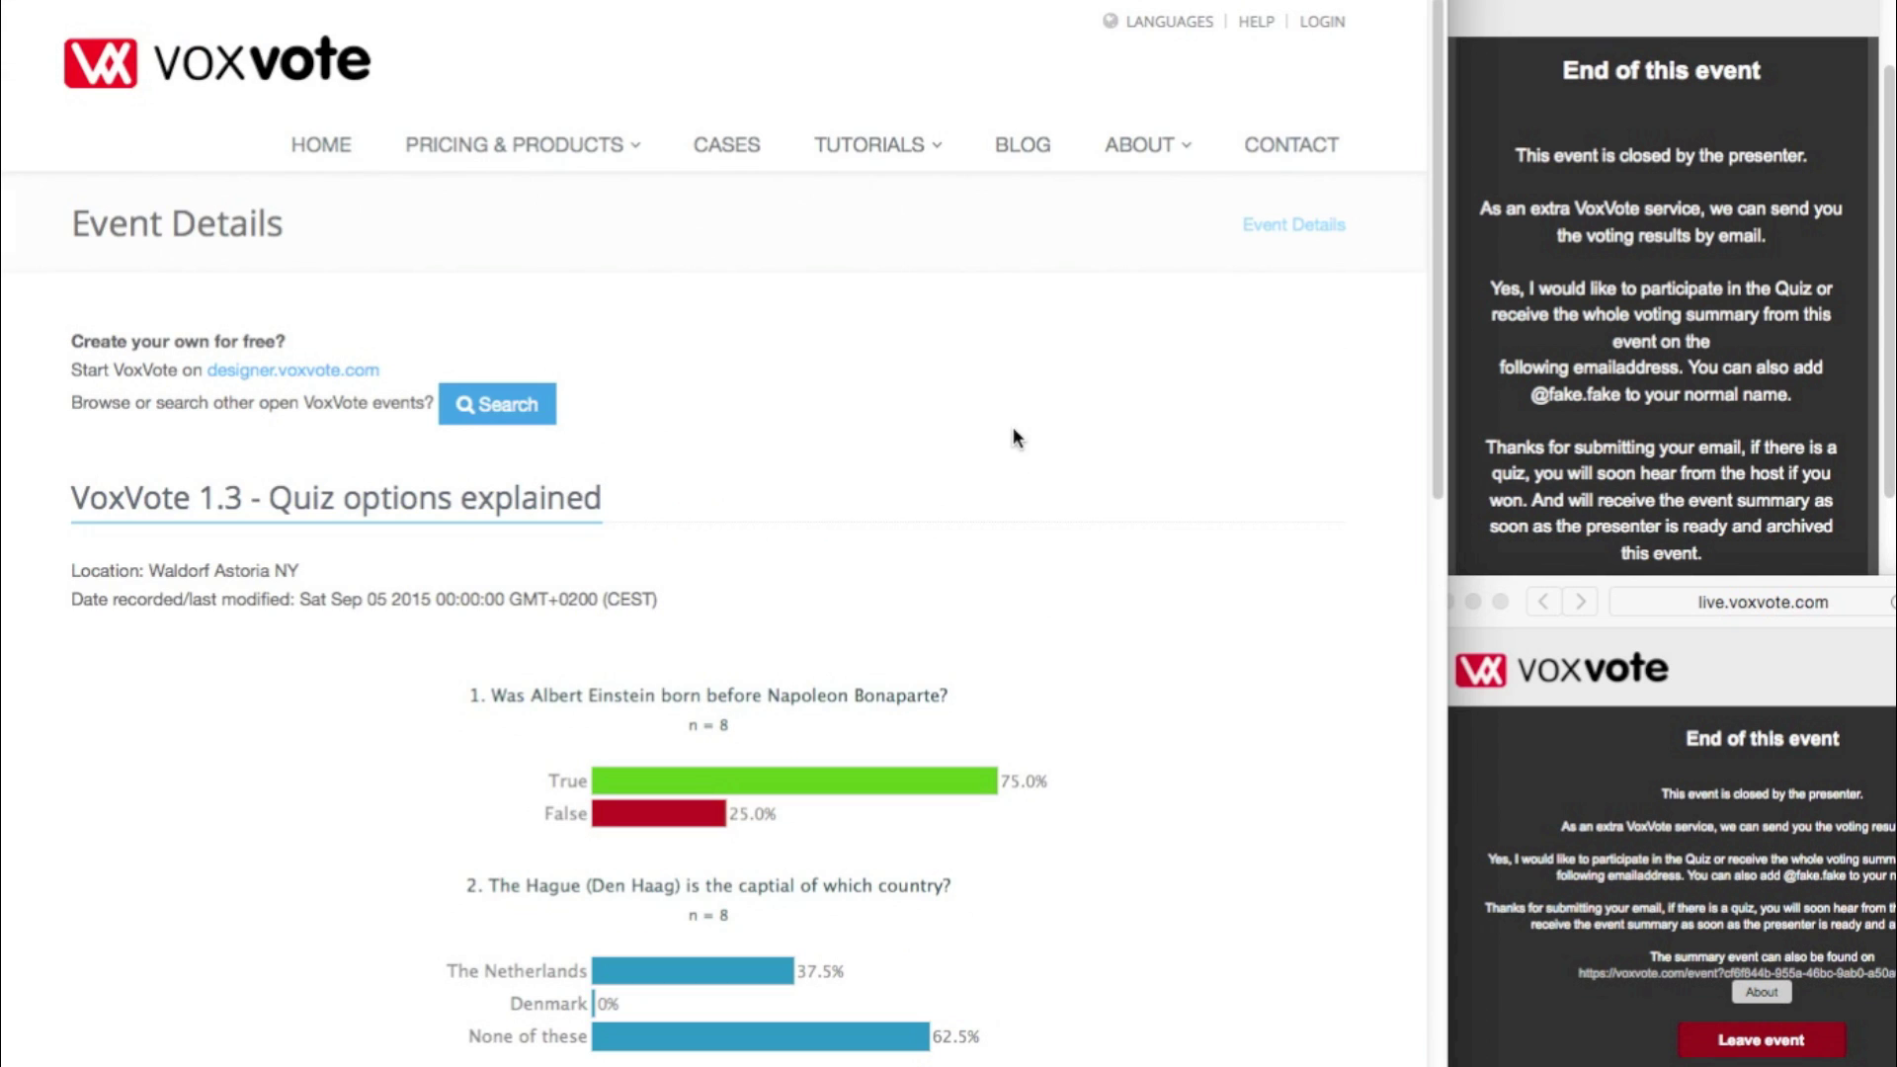
{"action": "mouse_move", "coordinate": [580, 150]}
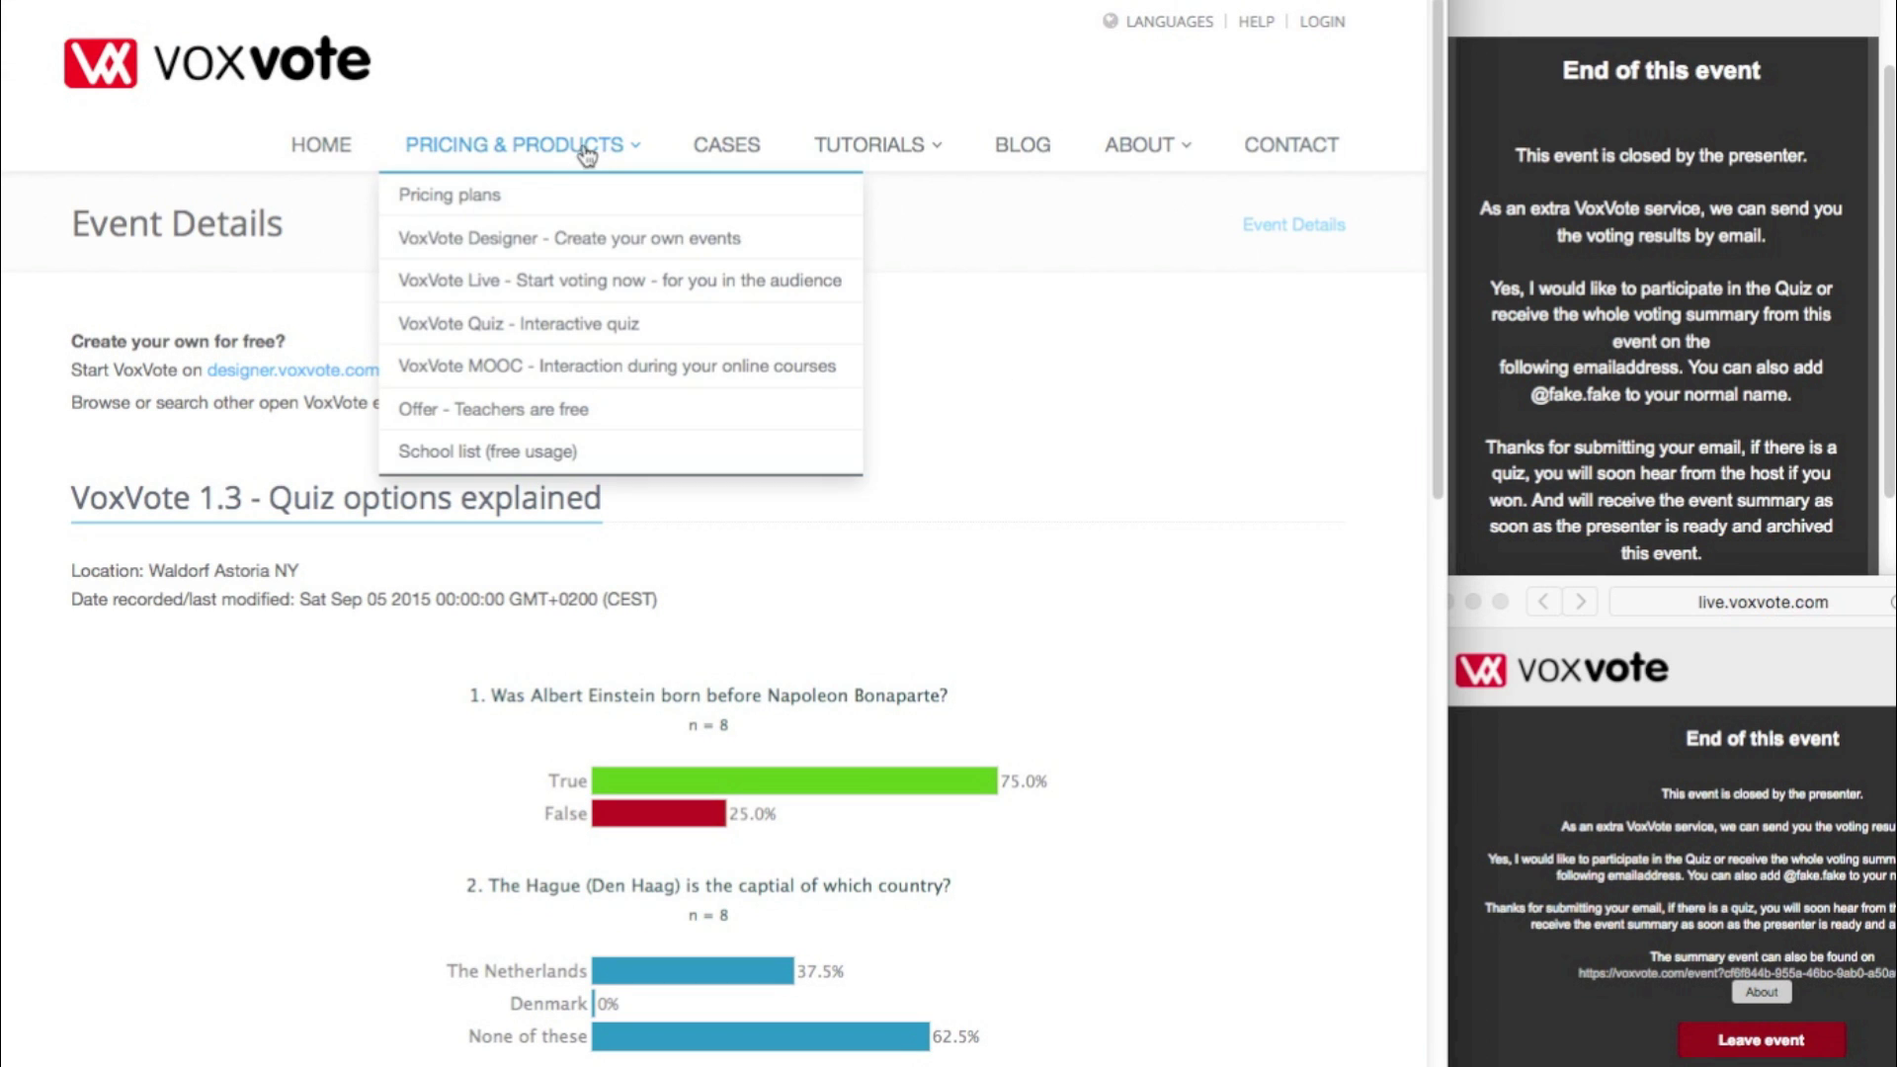
{"action": "left_click", "coordinate": [533, 324]}
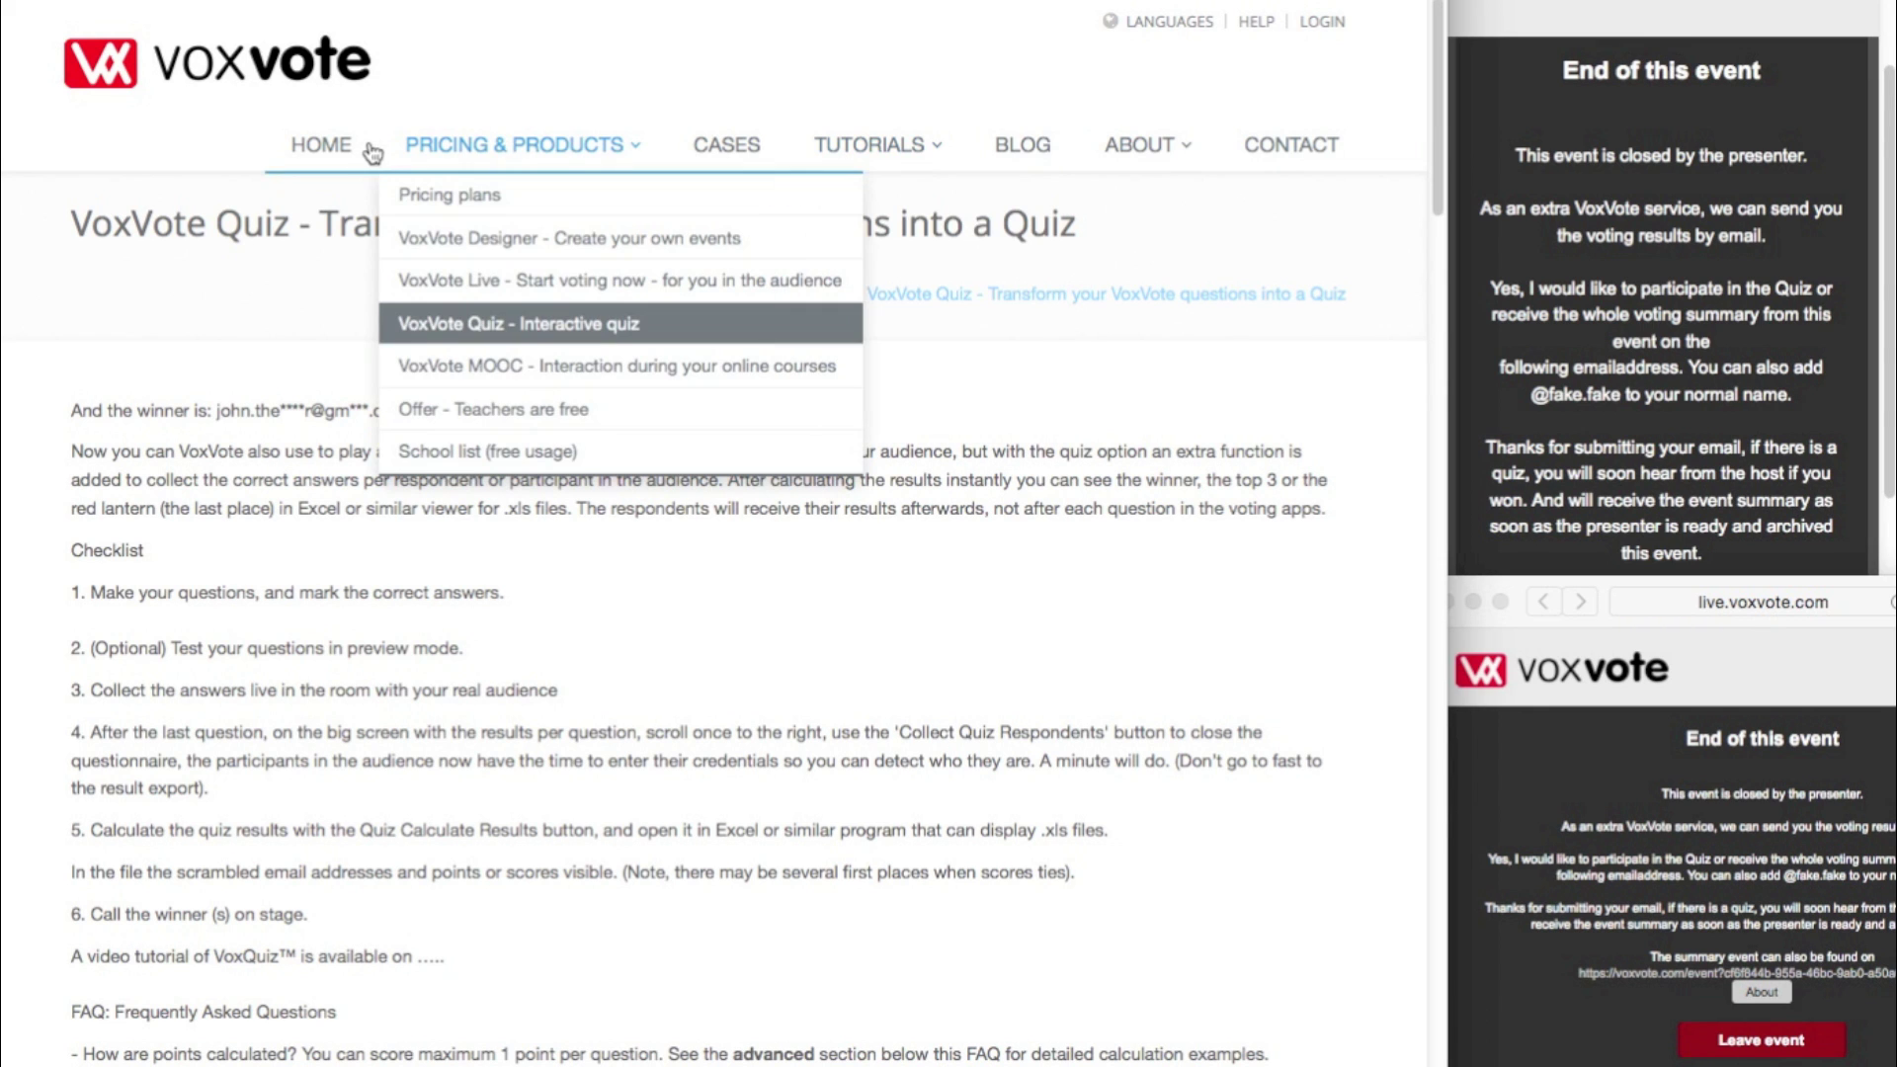
{"action": "left_click", "coordinate": [1322, 22]}
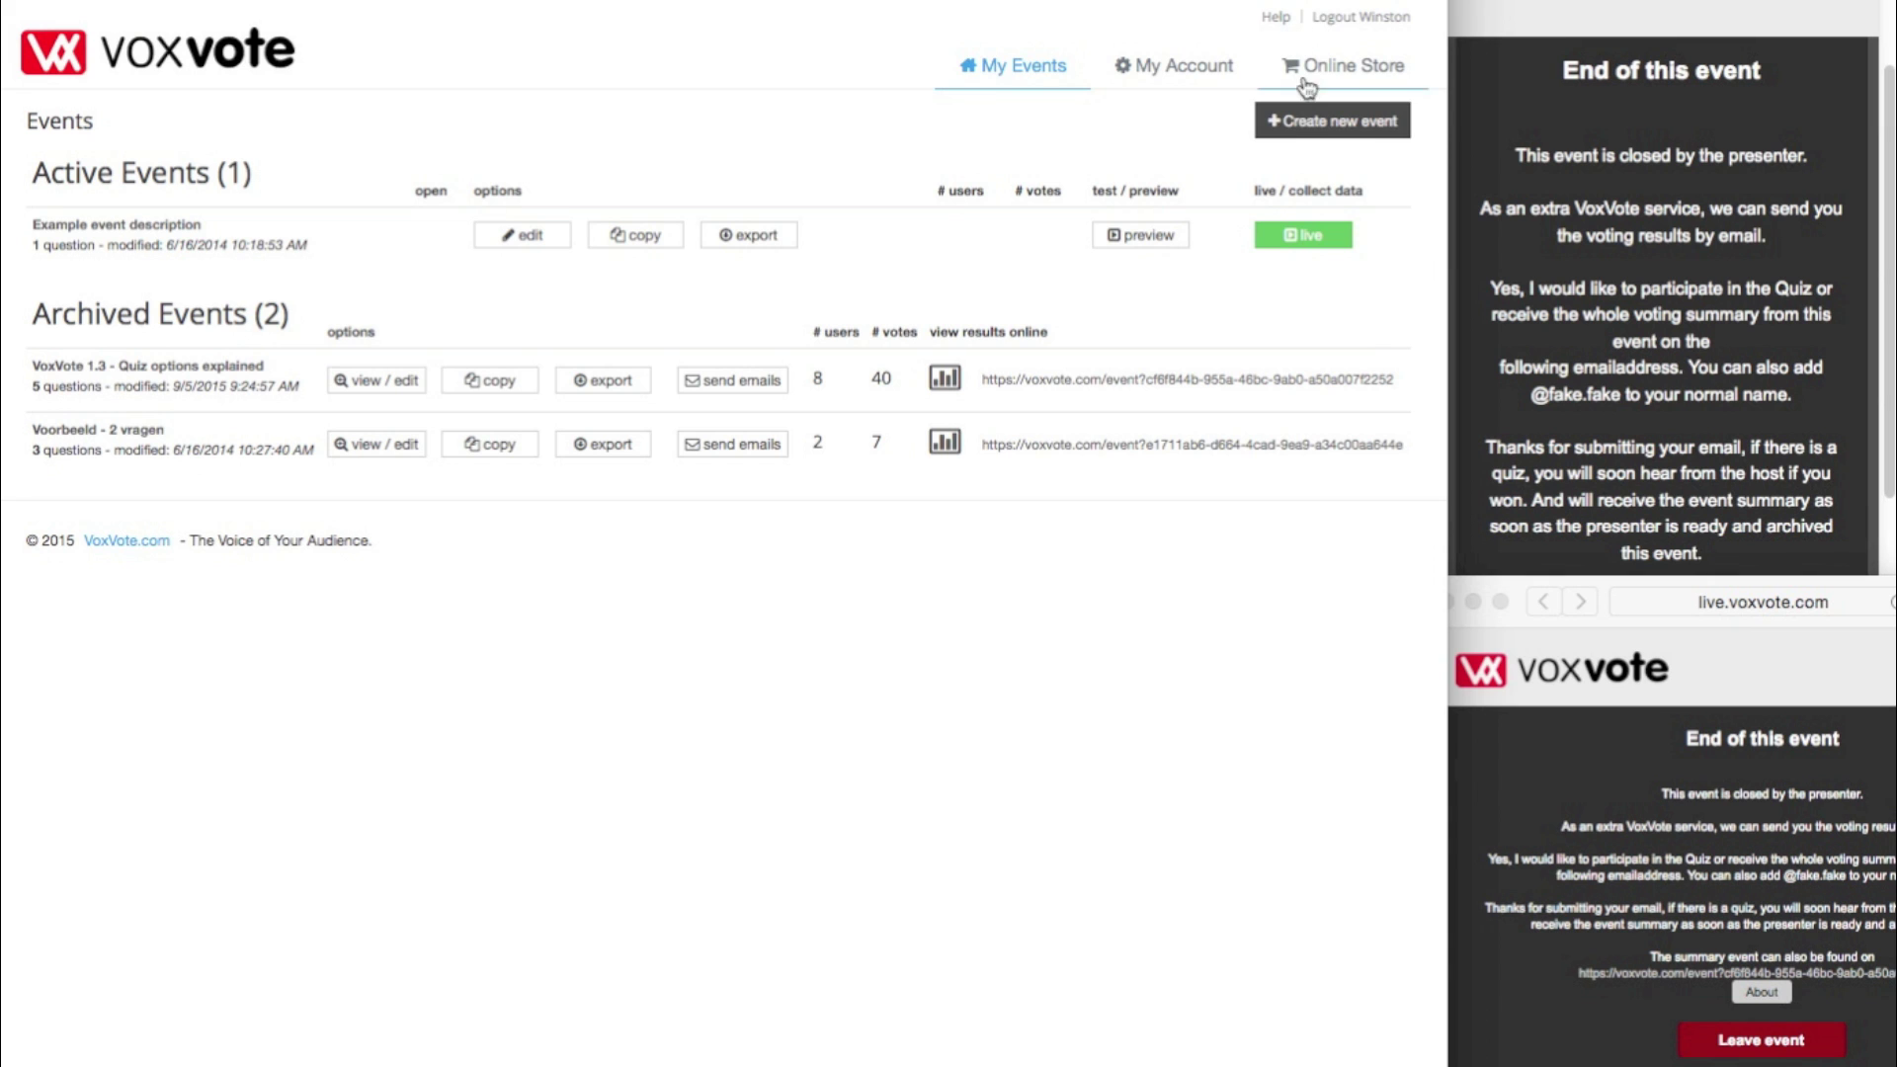